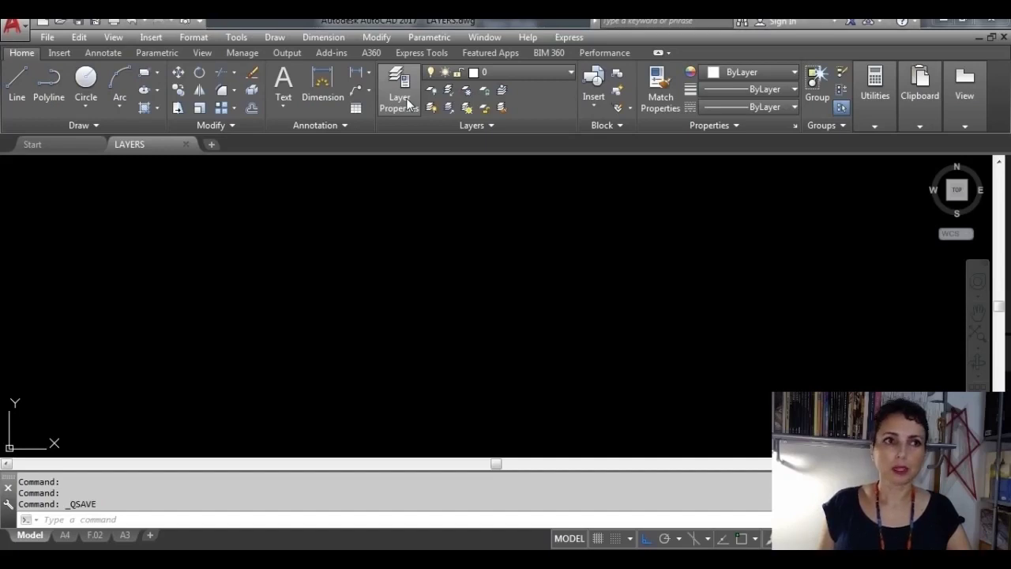
# Open the layer manager and toggle the 00_HATCH_ALV layer to frozen and back to thawed
pyautogui.click(409, 103)
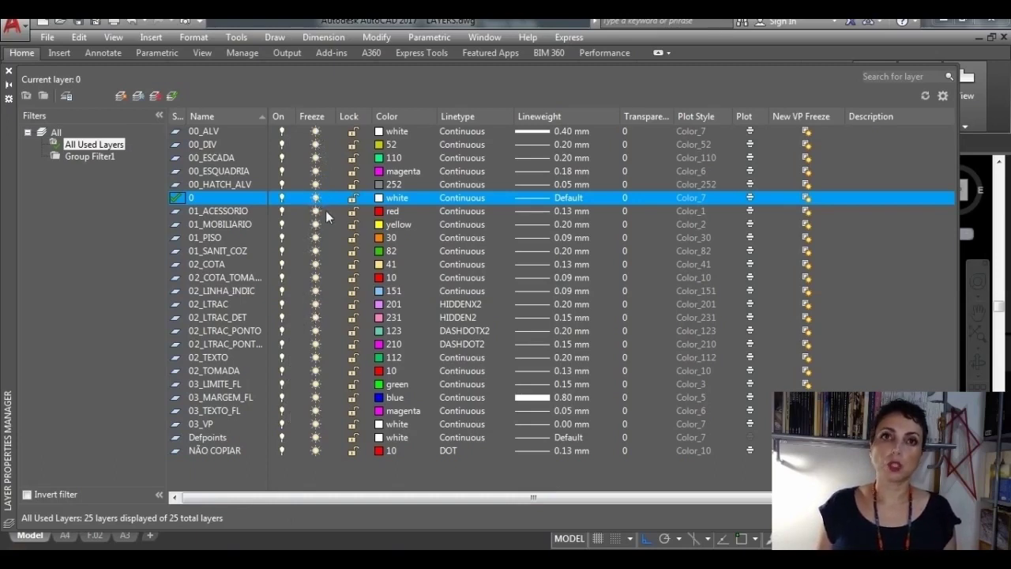
pyautogui.click(315, 184)
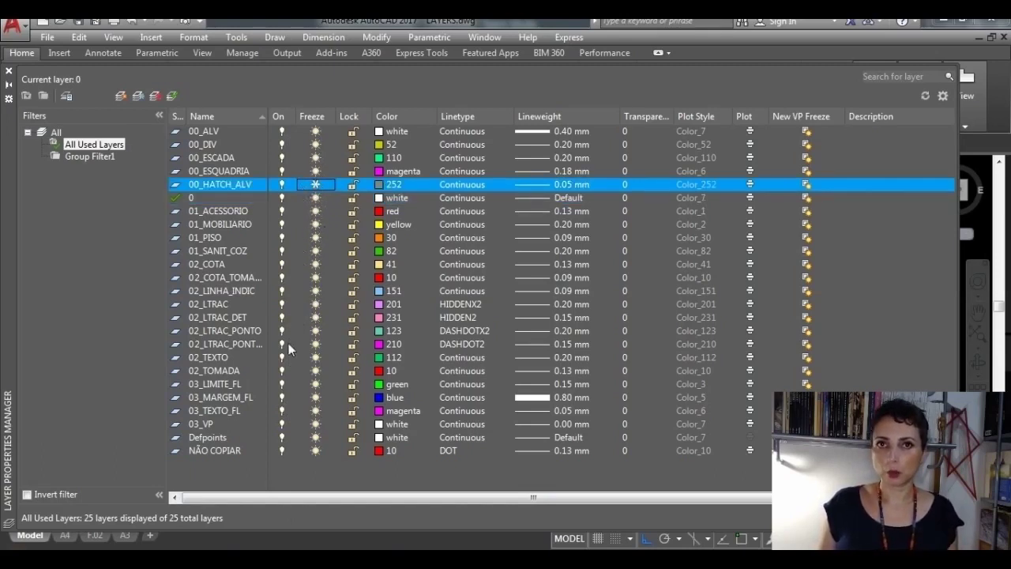
pyautogui.click(320, 186)
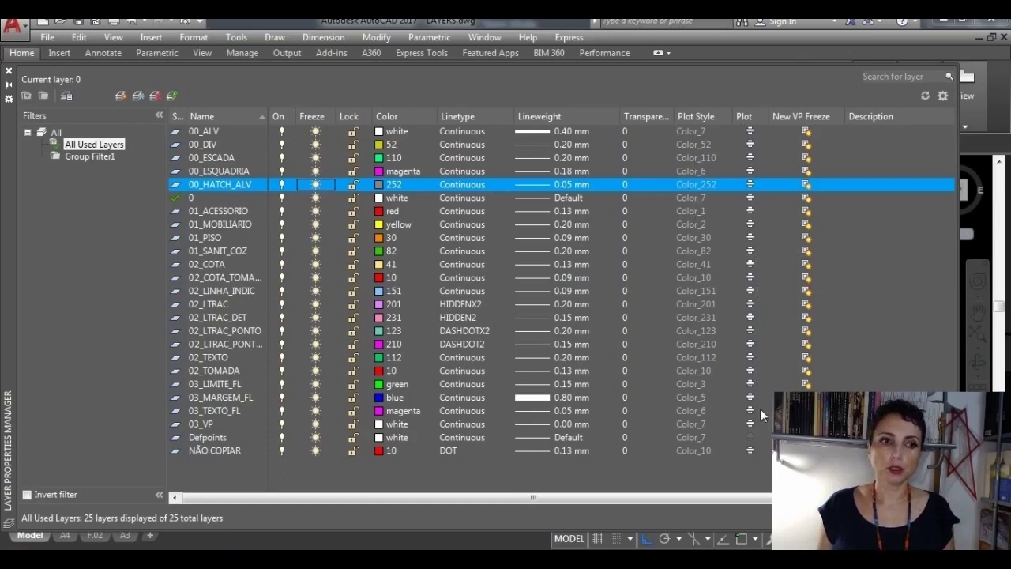
pyautogui.click(750, 384)
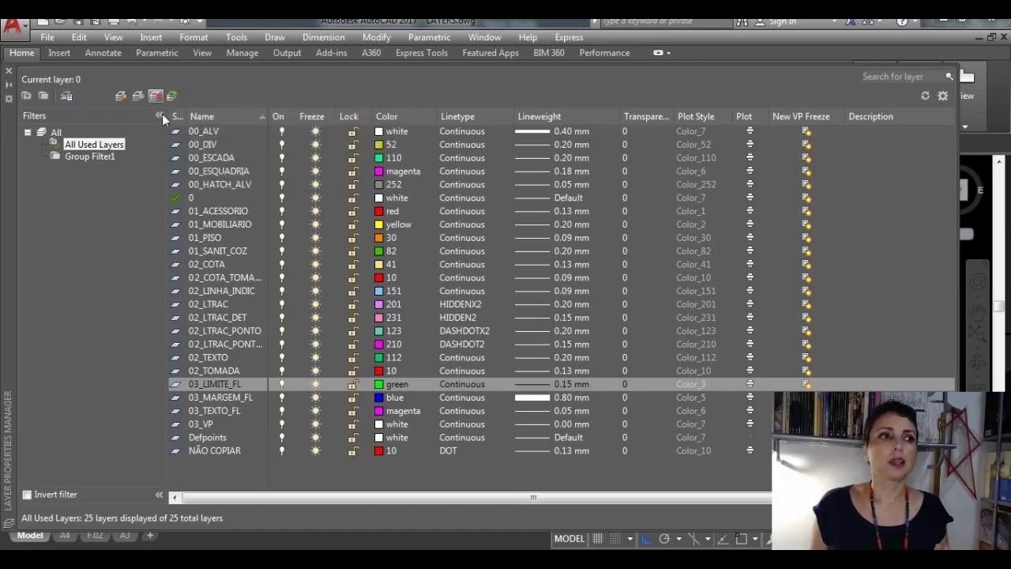
pyautogui.click(203, 212)
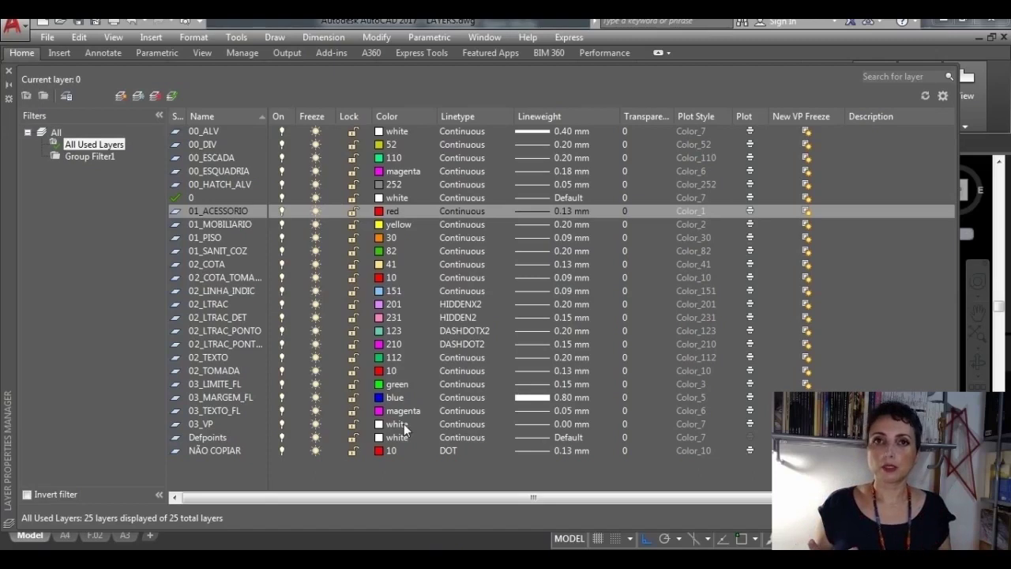
# Try to delete the NÃO COPIAR layer and dismiss the resulting message
pyautogui.doubleClick(232, 452)
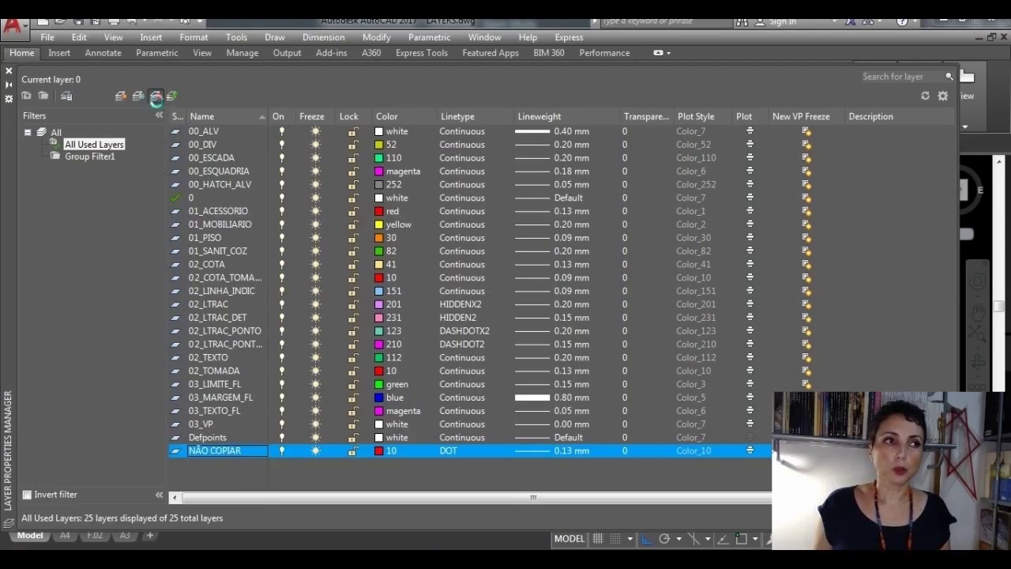
pyautogui.click(155, 97)
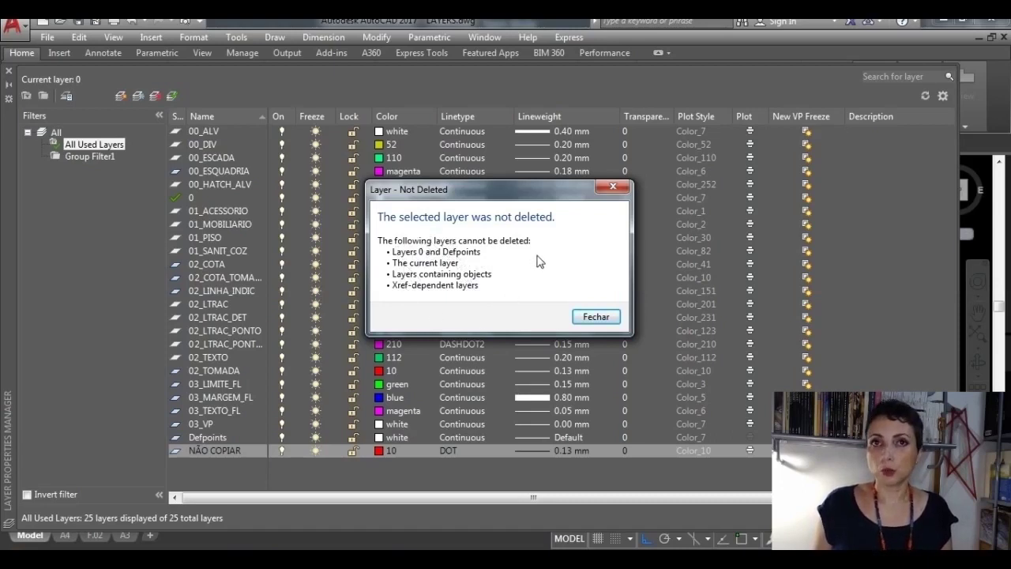
pyautogui.click(596, 316)
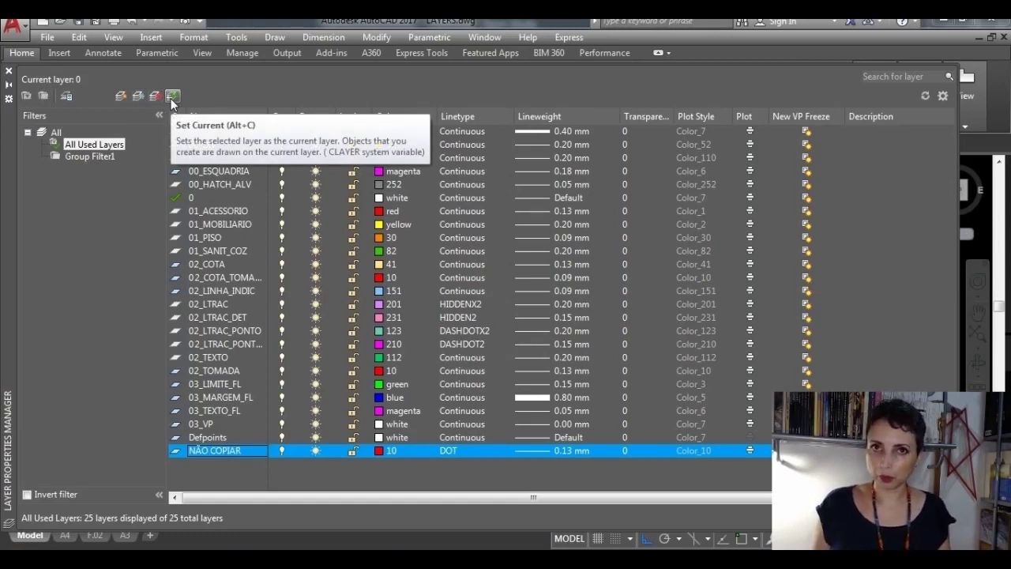
# Switch the current layer to 02_COTA, to 01_ACESSORIO, and back to 02_COTA
pyautogui.doubleClick(175, 264)
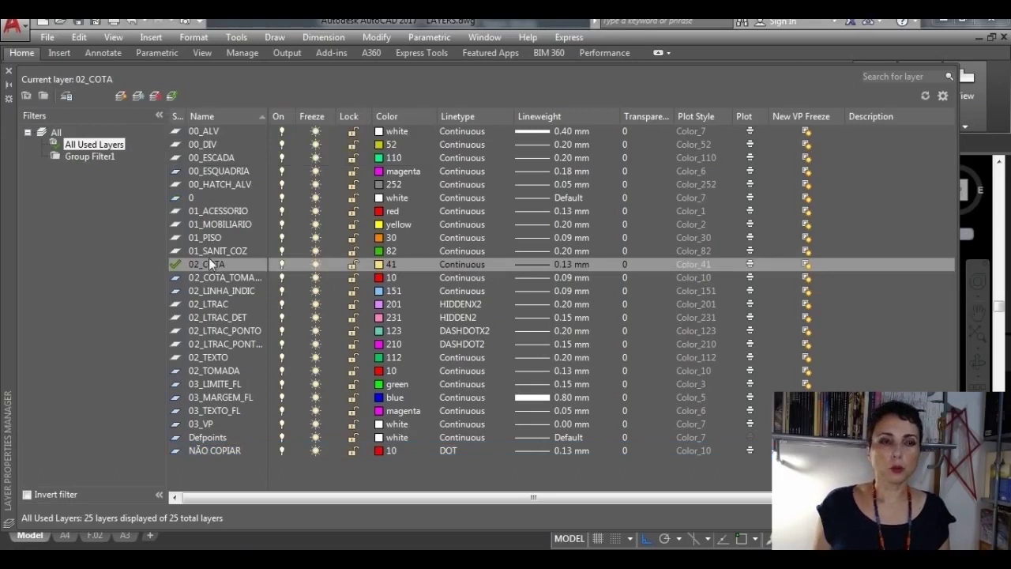
pyautogui.click(208, 202)
pyautogui.doubleClick(214, 210)
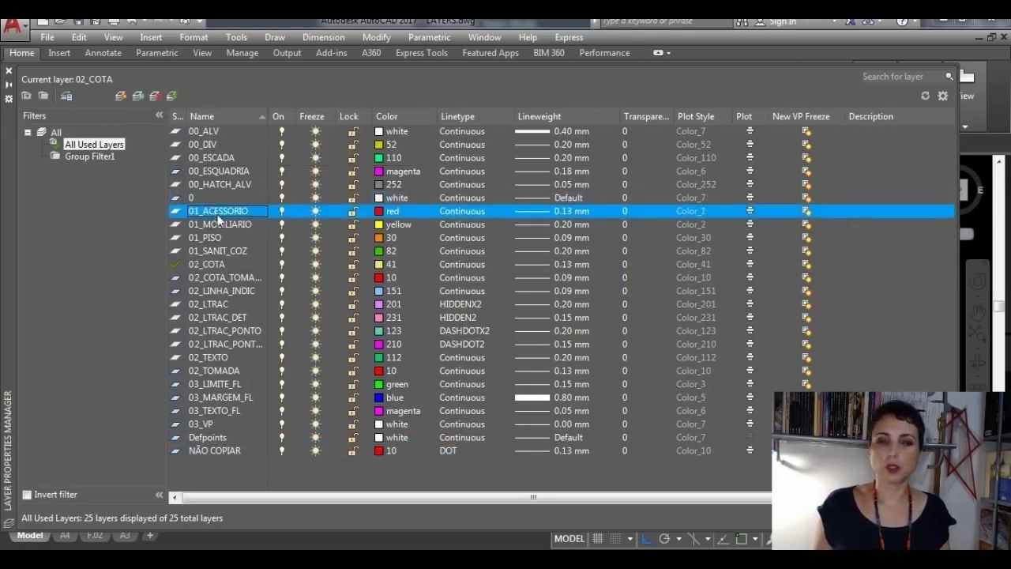
pyautogui.click(172, 96)
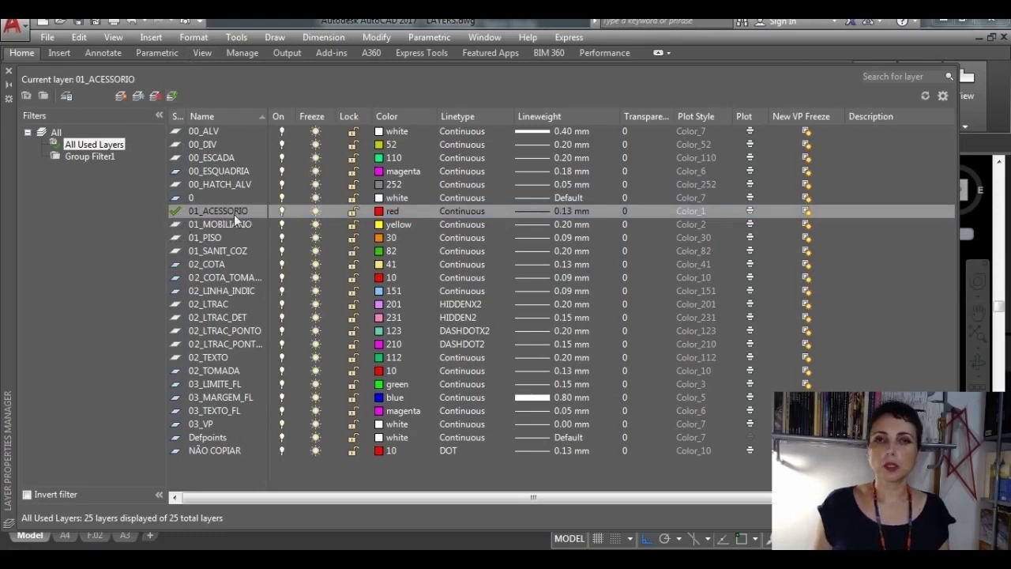
pyautogui.doubleClick(206, 264)
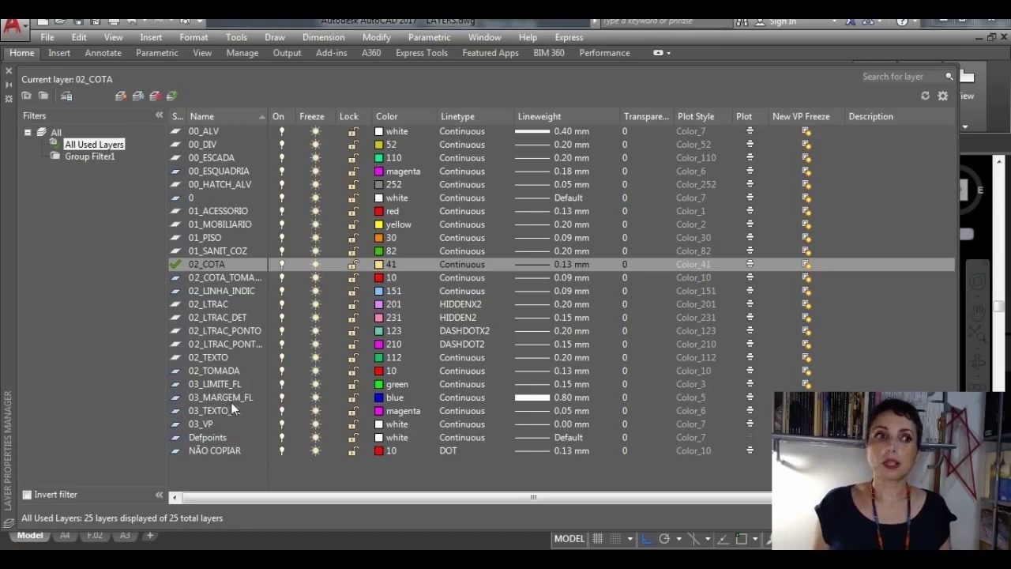
# Create a new layer based on 02_COTA, trying the name 00_ALV and using 00_ALV_1 instead
pyautogui.click(121, 95)
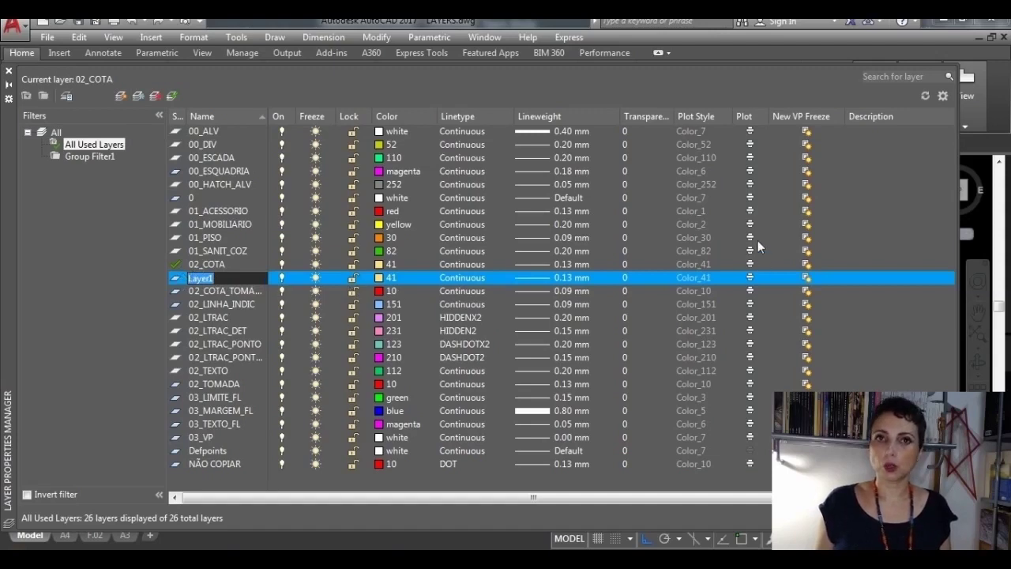
pyautogui.write('00')
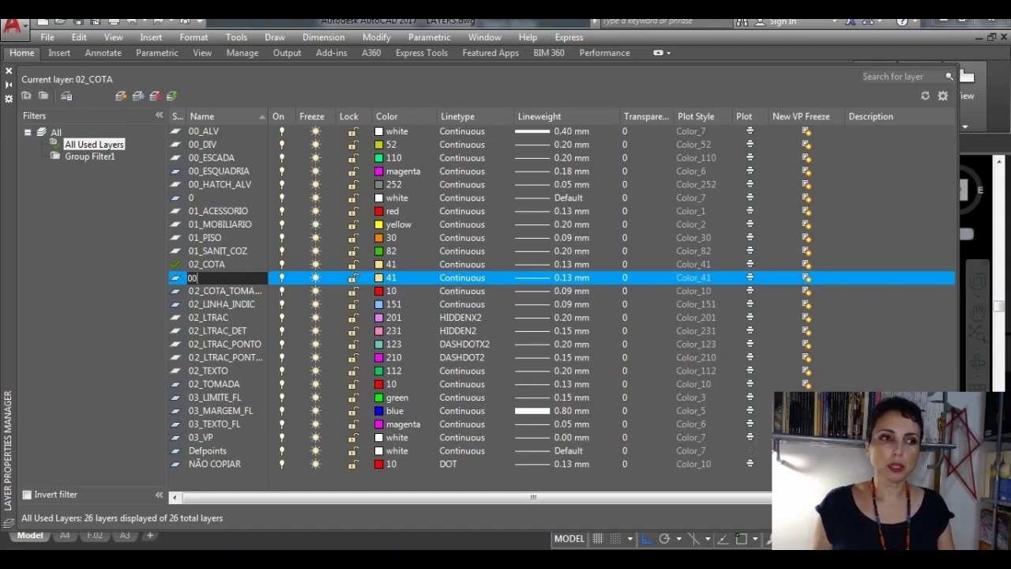
pyautogui.write('_ALV')
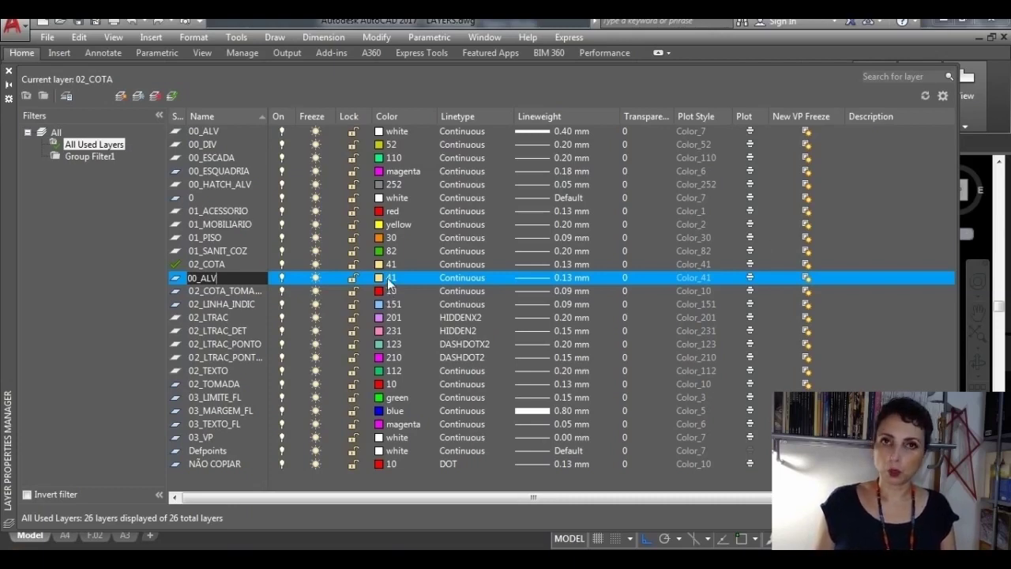
pyautogui.press('Return')
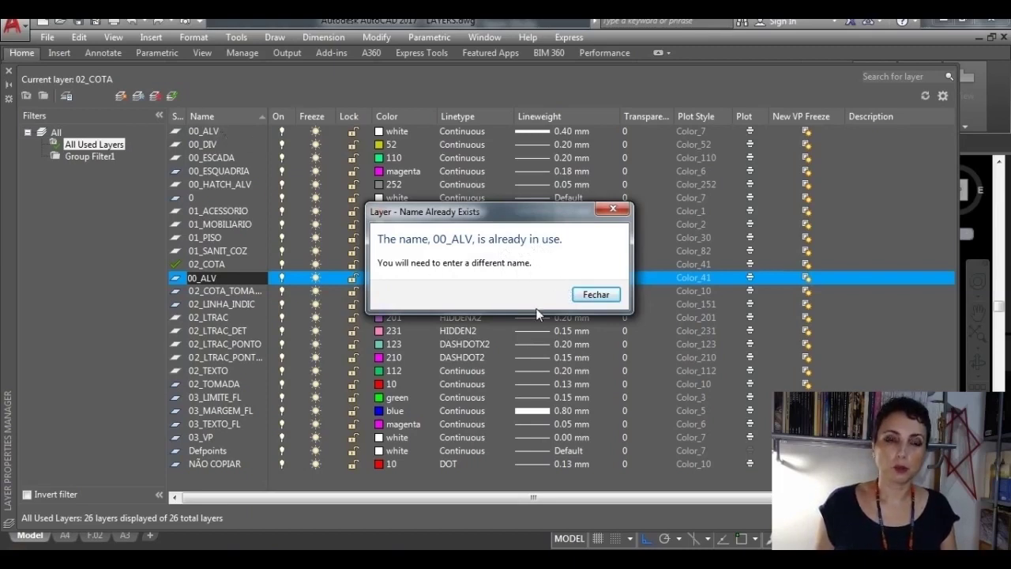
pyautogui.click(597, 295)
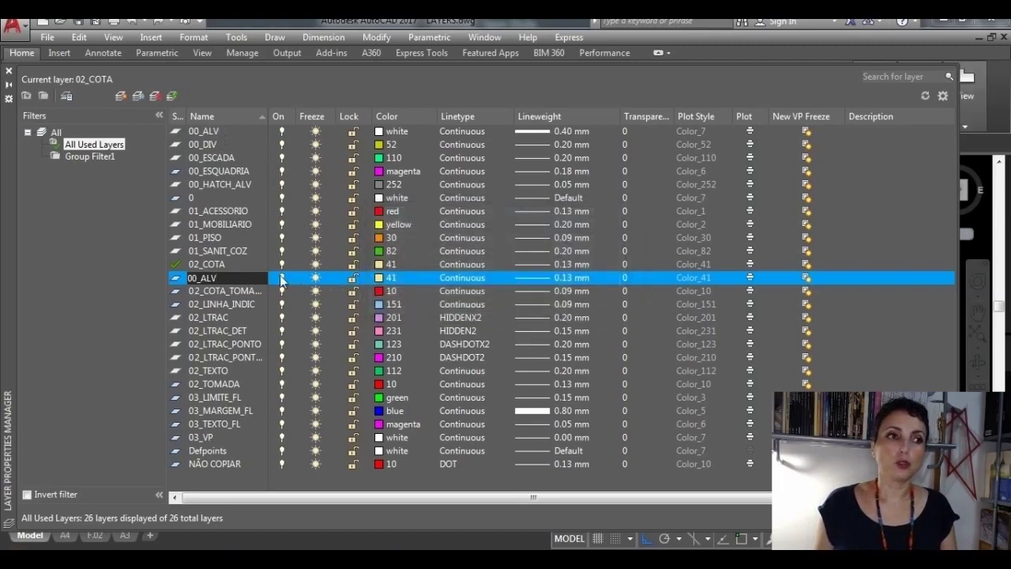
pyautogui.write('_')
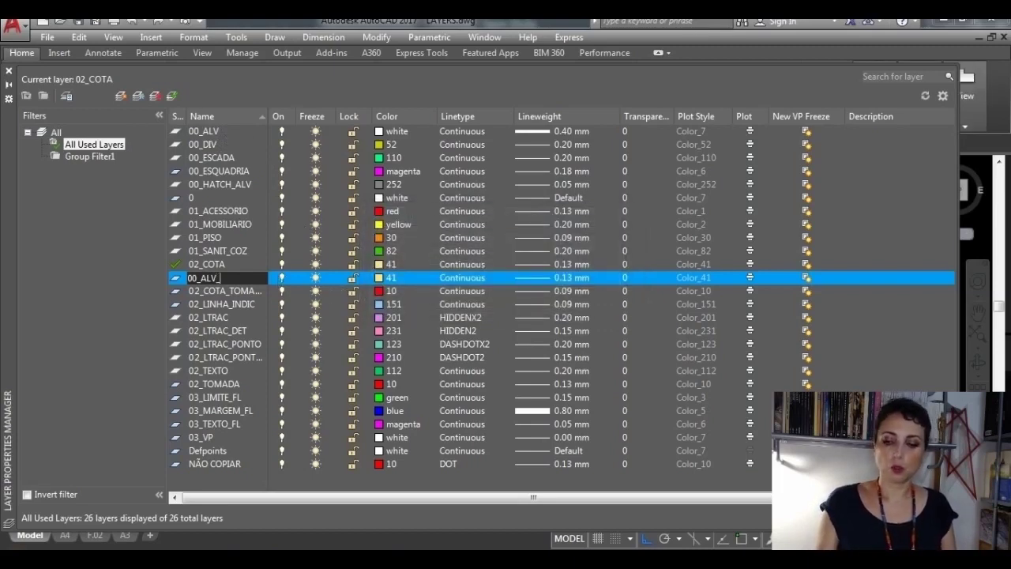
pyautogui.write('1')
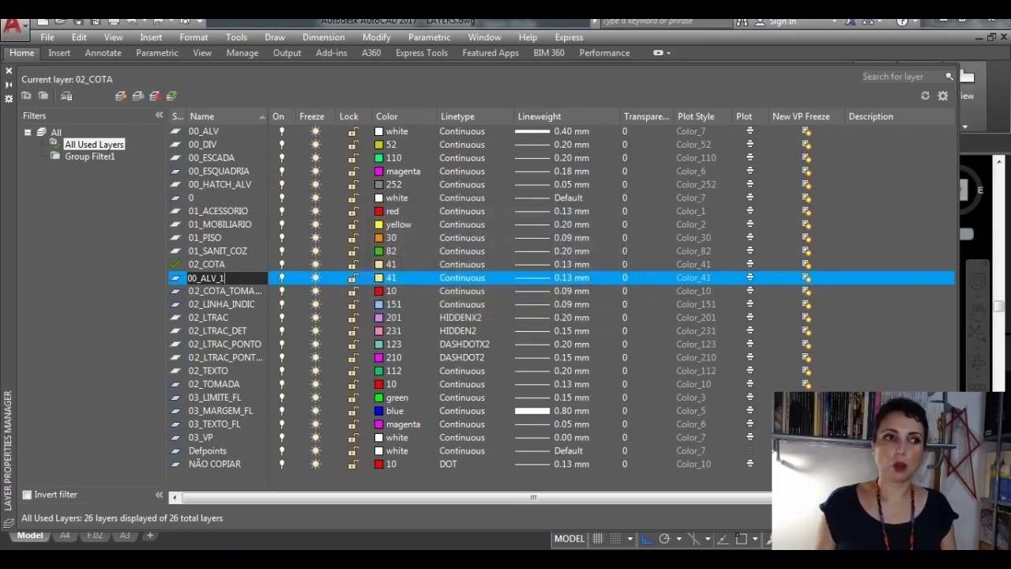
# Review the color and lineweight choices for the 00_ALV_1 layer, accepting color 41 and 0.13 mm
pyautogui.click(388, 280)
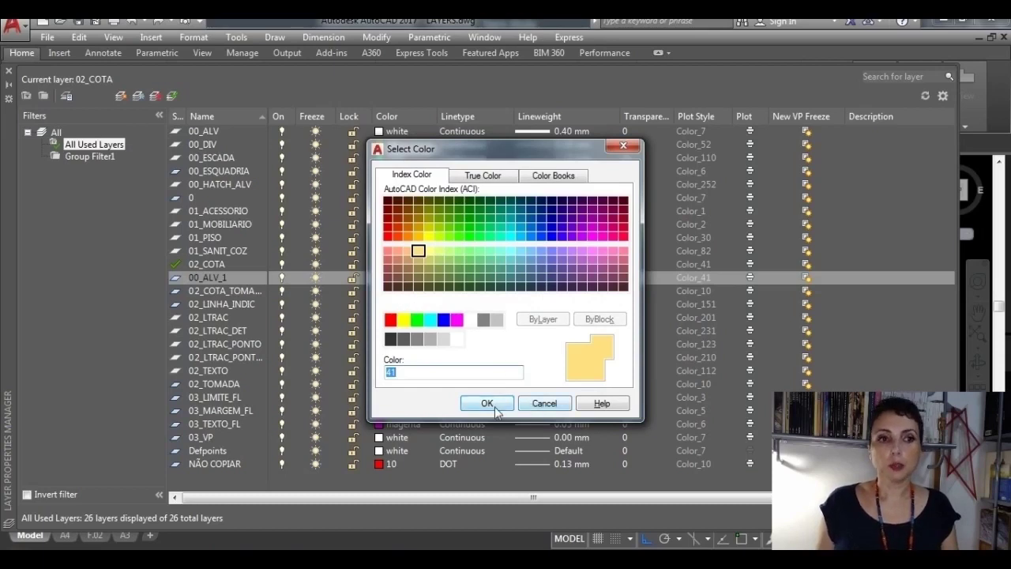
pyautogui.click(487, 404)
pyautogui.click(570, 278)
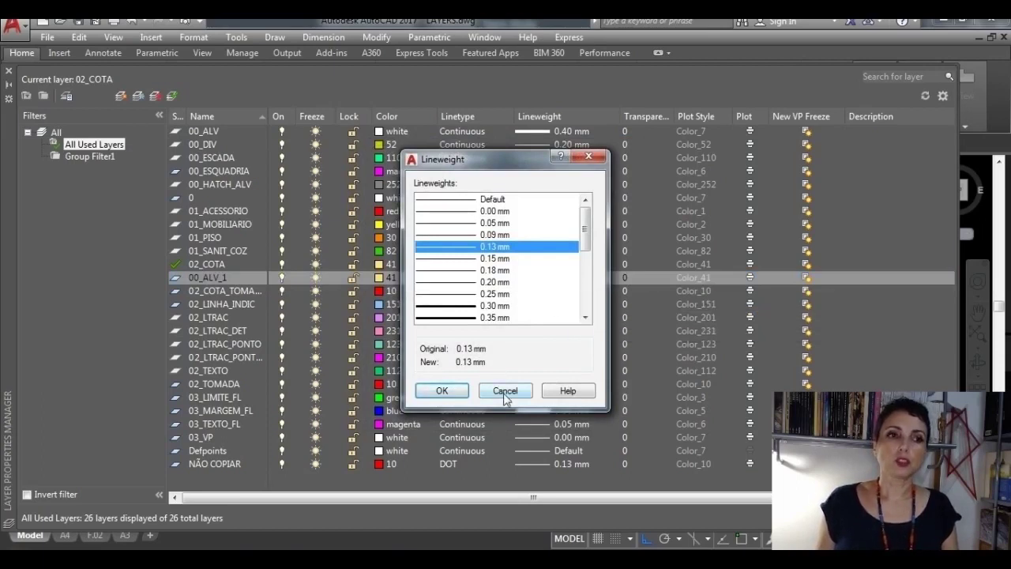
pyautogui.click(442, 390)
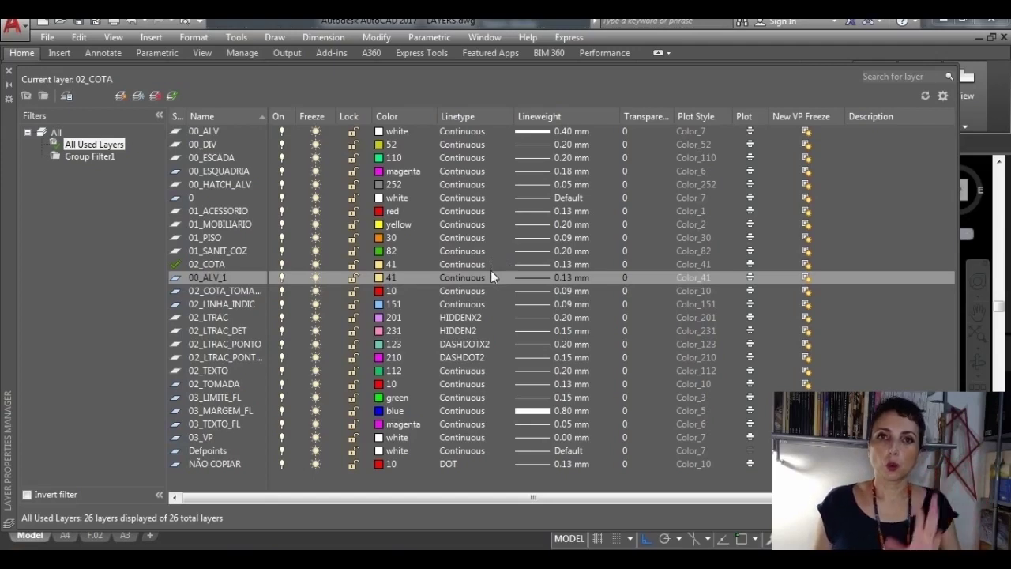
# Delete the 00_ALV_1 layer from the layer list
pyautogui.click(195, 276)
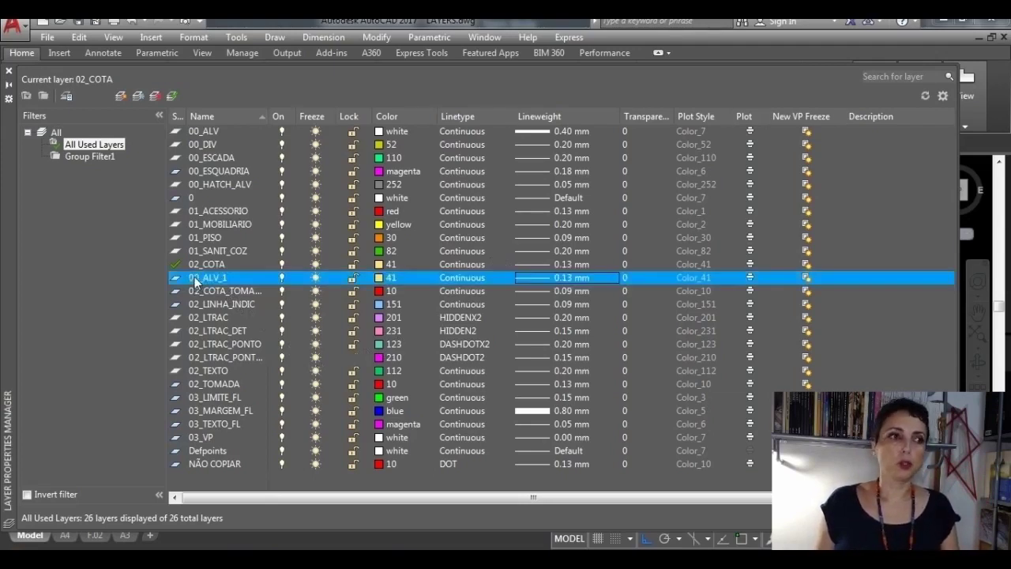
pyautogui.click(156, 96)
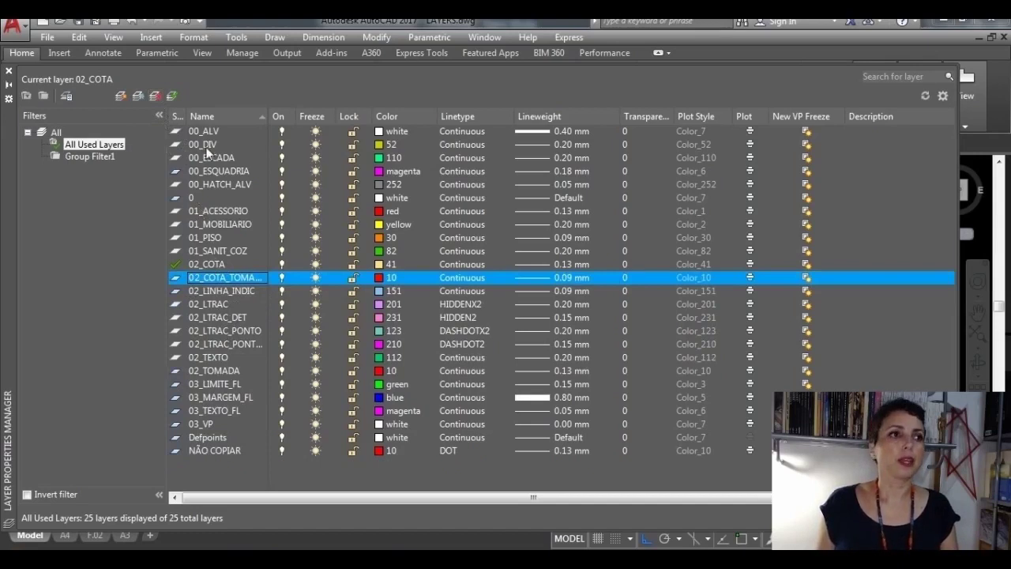
# Sort the layer list by name in descending order and return it to ascending order
pyautogui.click(215, 117)
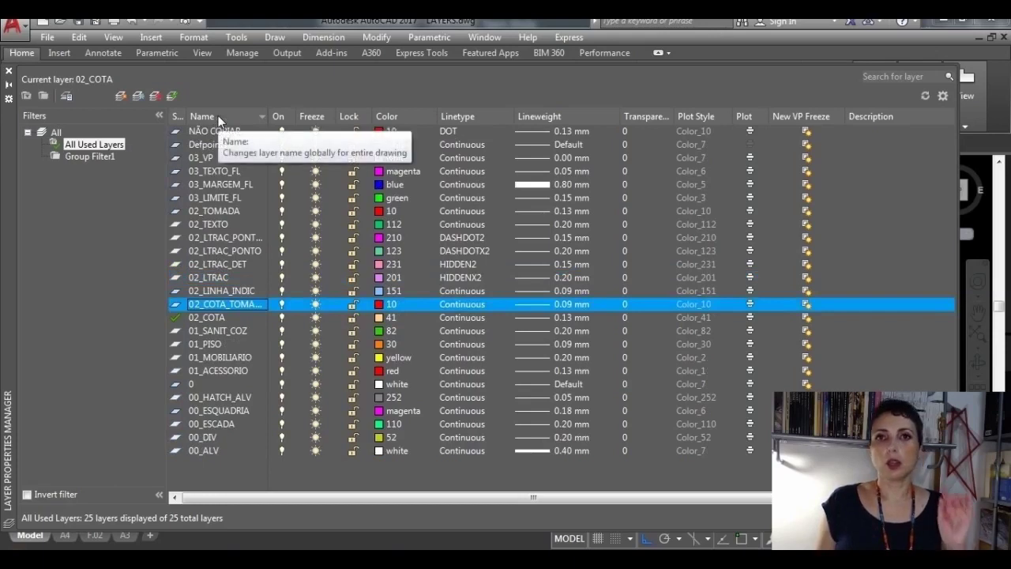
pyautogui.click(219, 117)
pyautogui.click(219, 118)
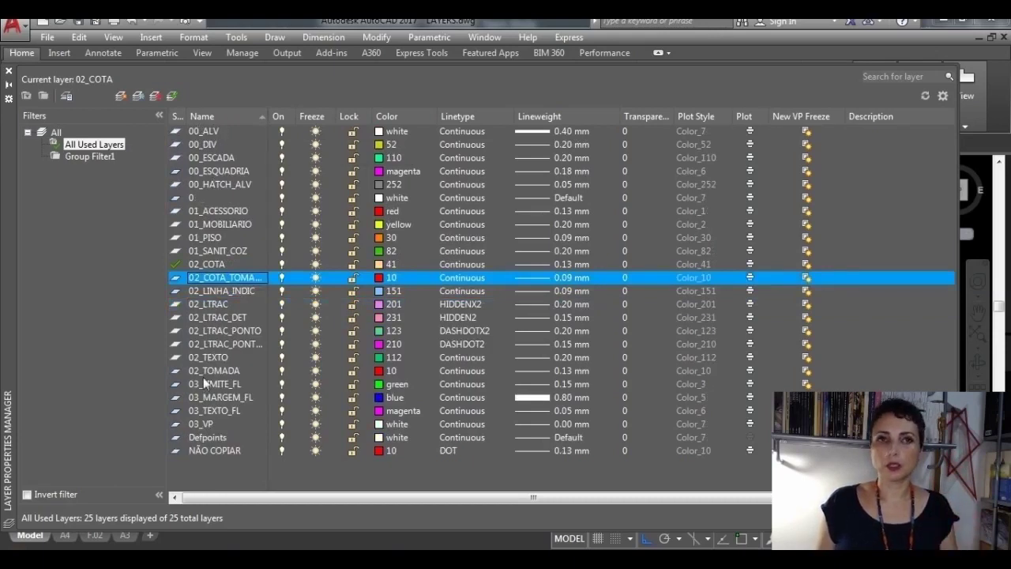
# Examine the NÃO COPIAR, 0, Defpoints, 01_PISO and 01_SANIT_COZ layers, and the linetypes and lineweights of the four 02_LTRAC layers
pyautogui.click(213, 450)
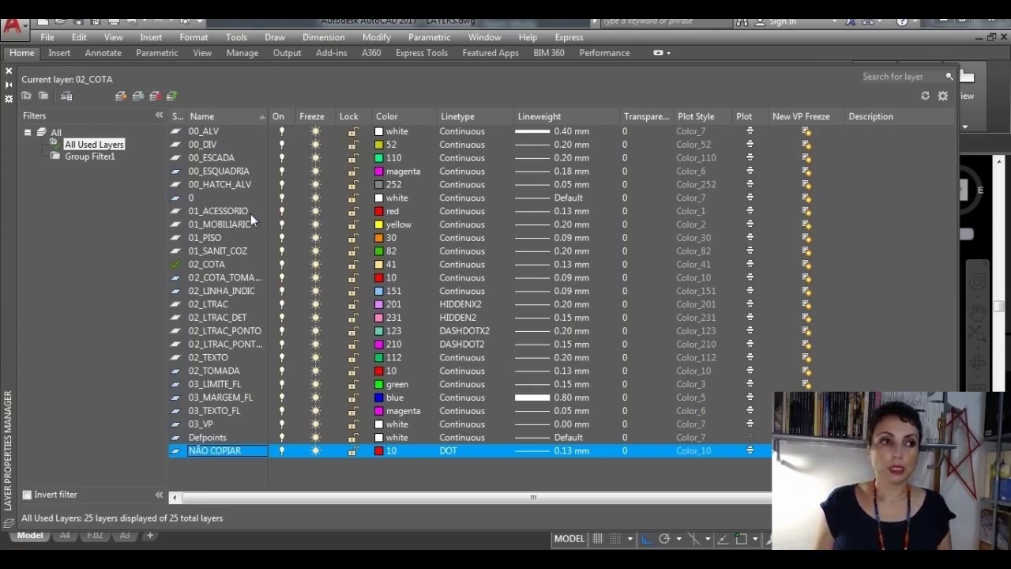
pyautogui.click(212, 199)
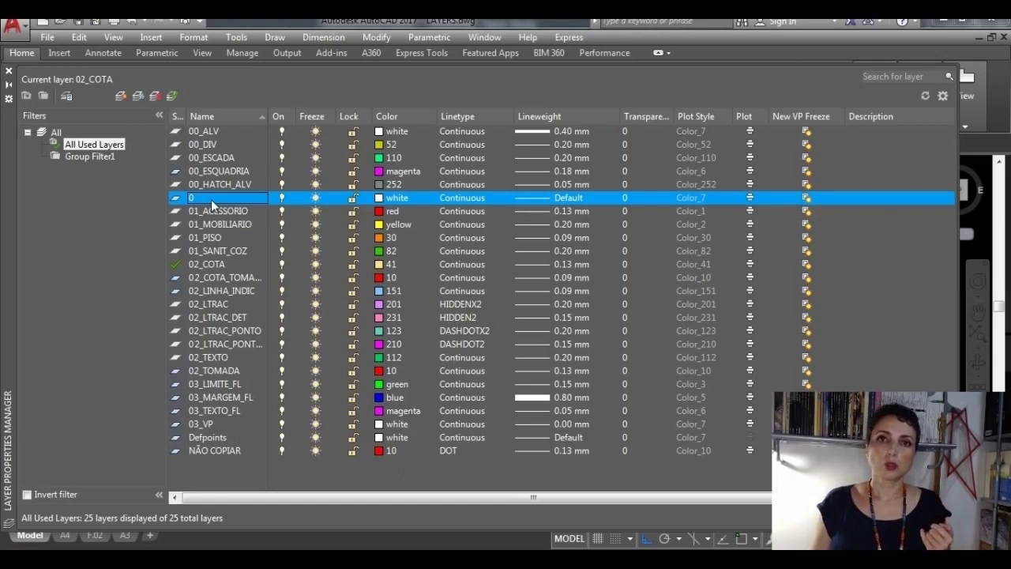
pyautogui.click(221, 439)
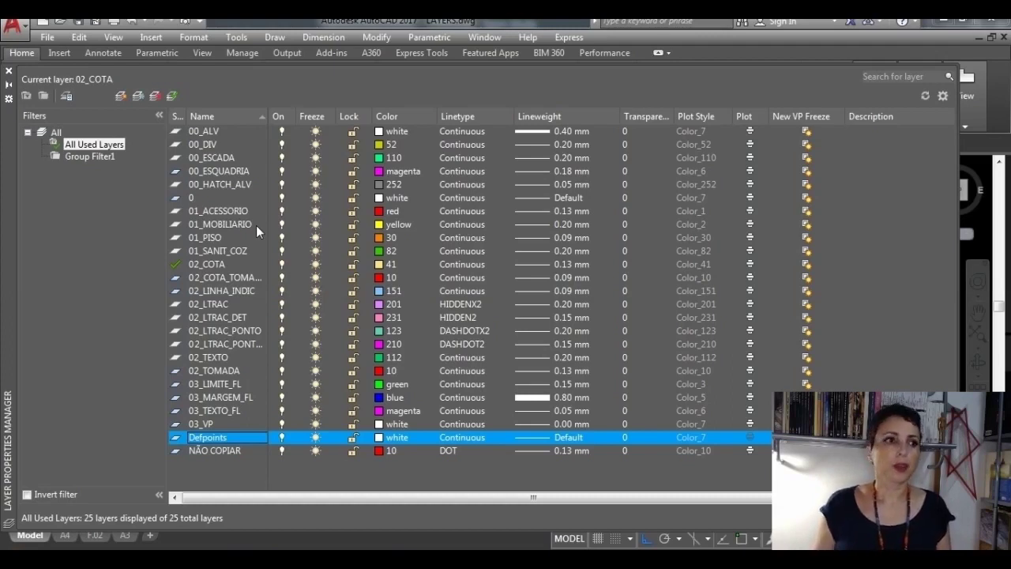
pyautogui.click(226, 238)
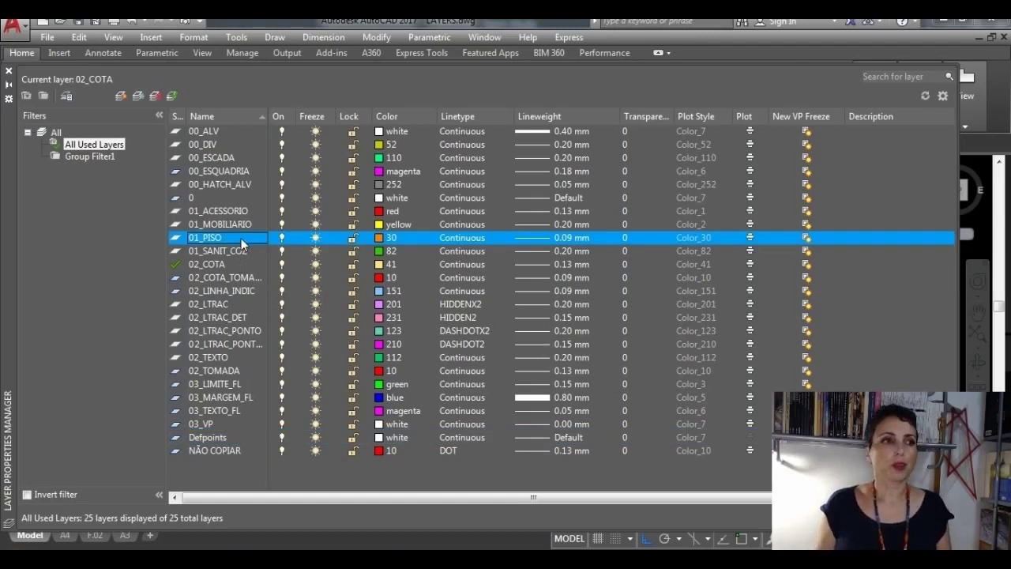
pyautogui.click(254, 250)
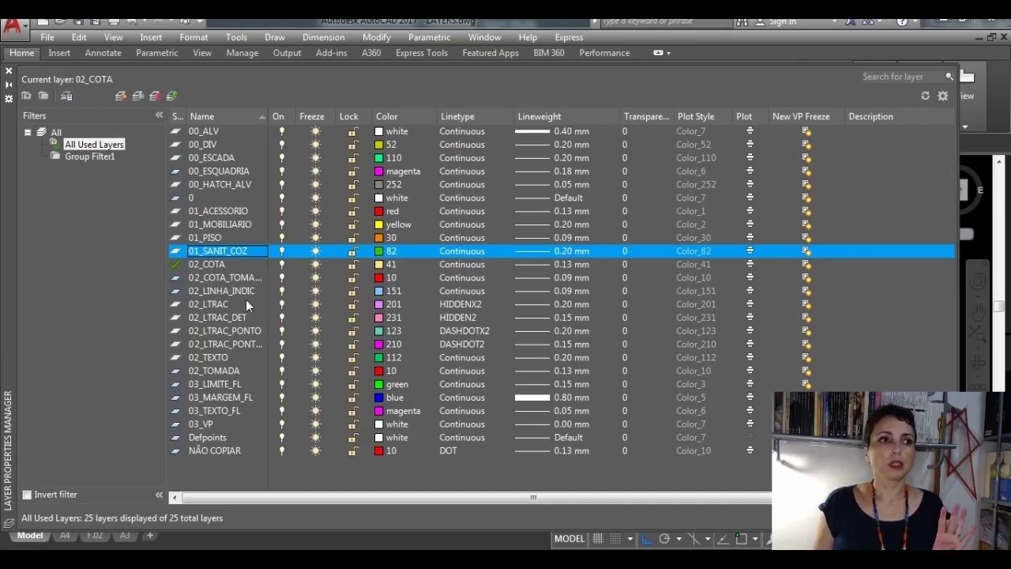
pyautogui.click(245, 304)
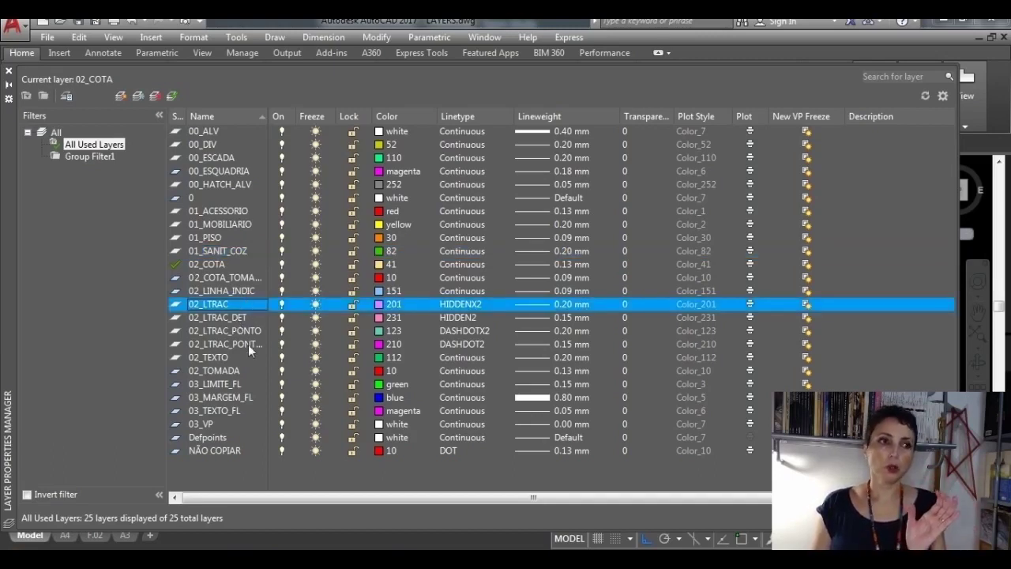
pyautogui.click(260, 317)
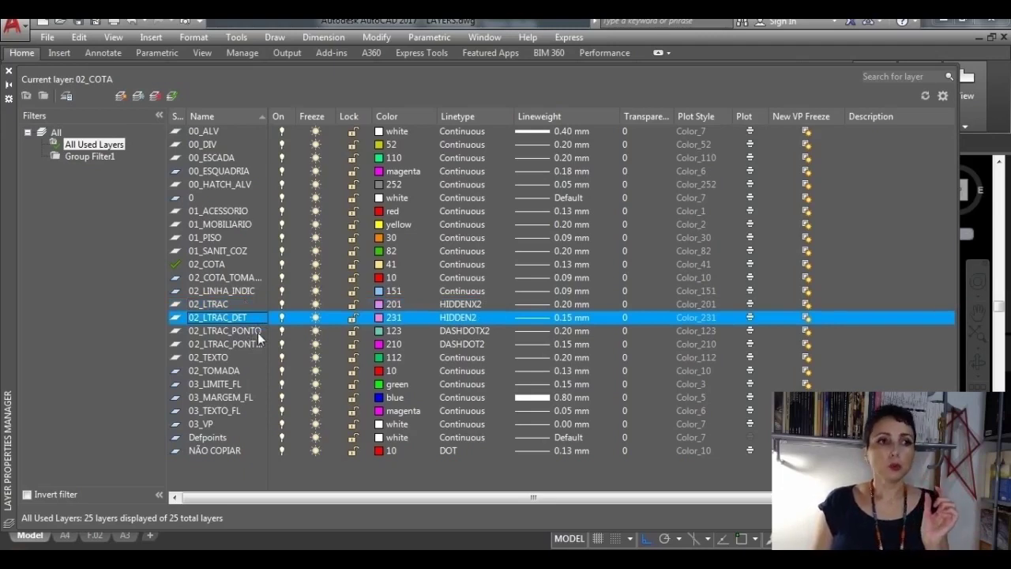
pyautogui.click(259, 332)
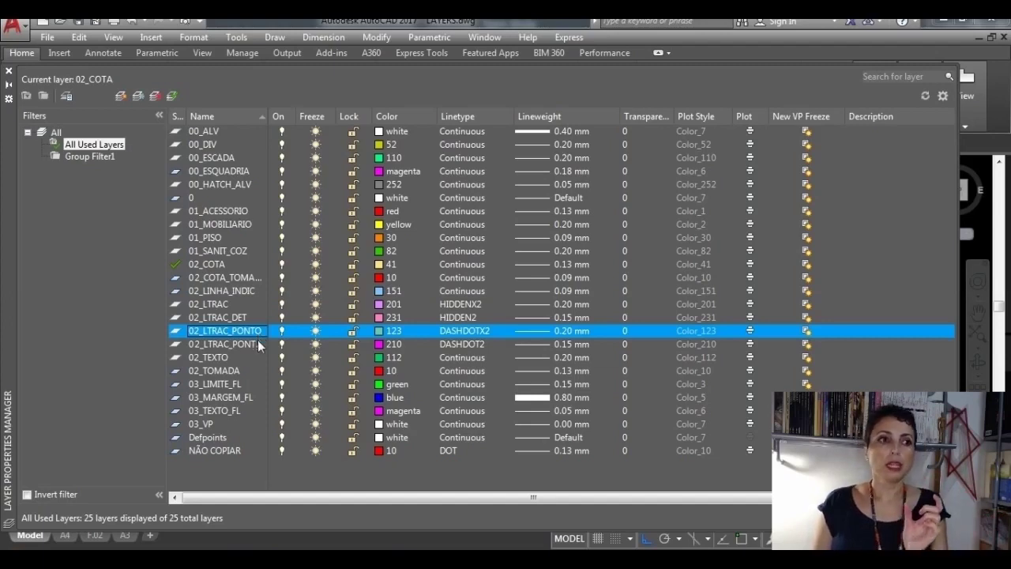
pyautogui.click(260, 345)
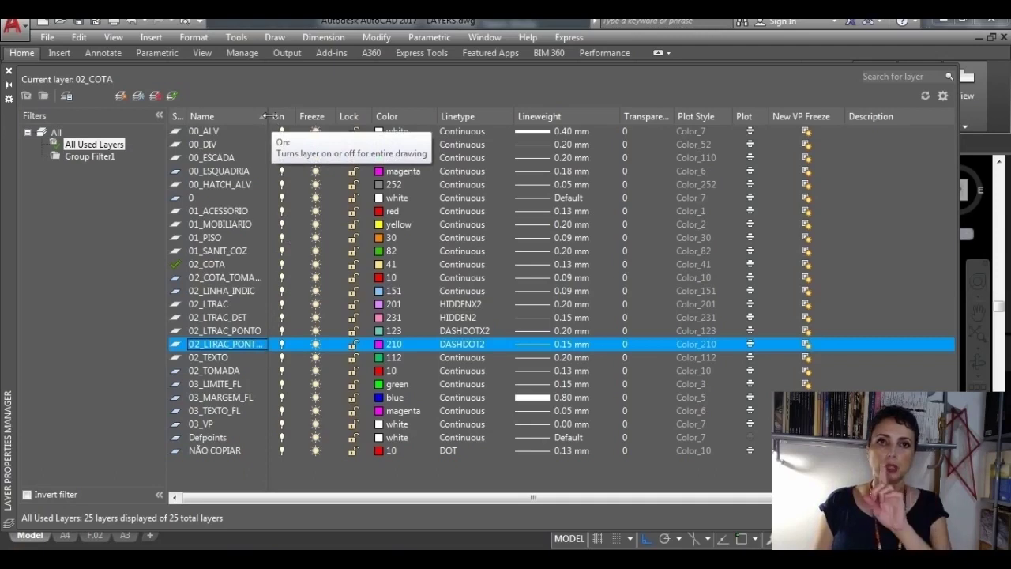
# Widen the Name column to fit the full layer names and examine the layers from 02_TEXTO down to NÃO COPIAR
pyautogui.moveTo(263, 116); pyautogui.dragTo(314, 116)
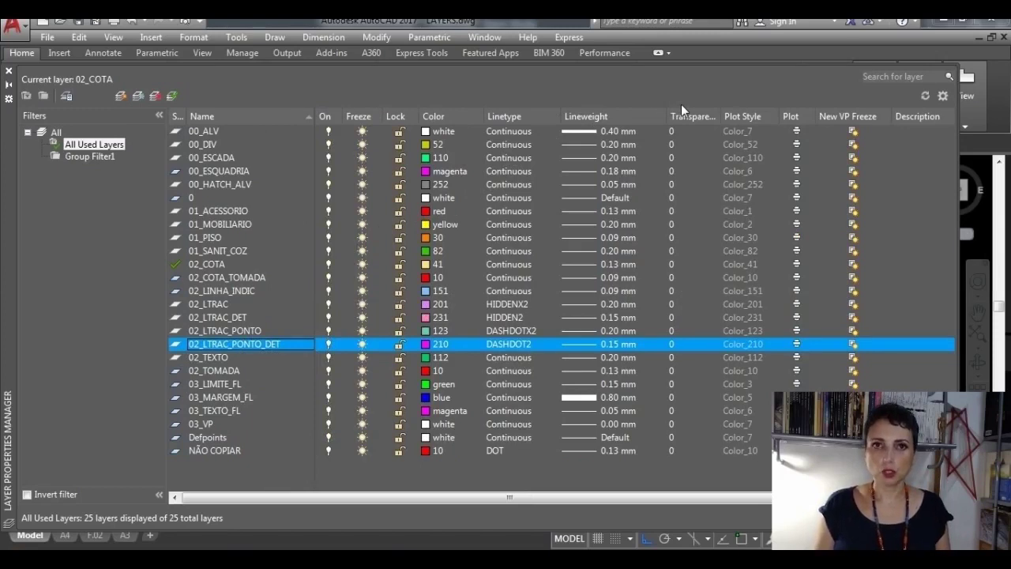
pyautogui.press('Down')
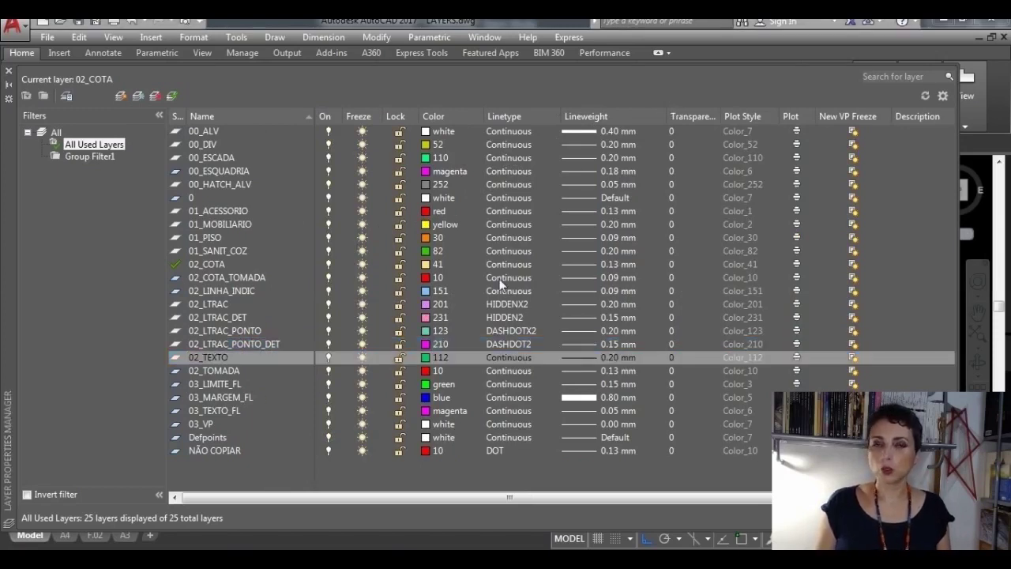
pyautogui.click(233, 361)
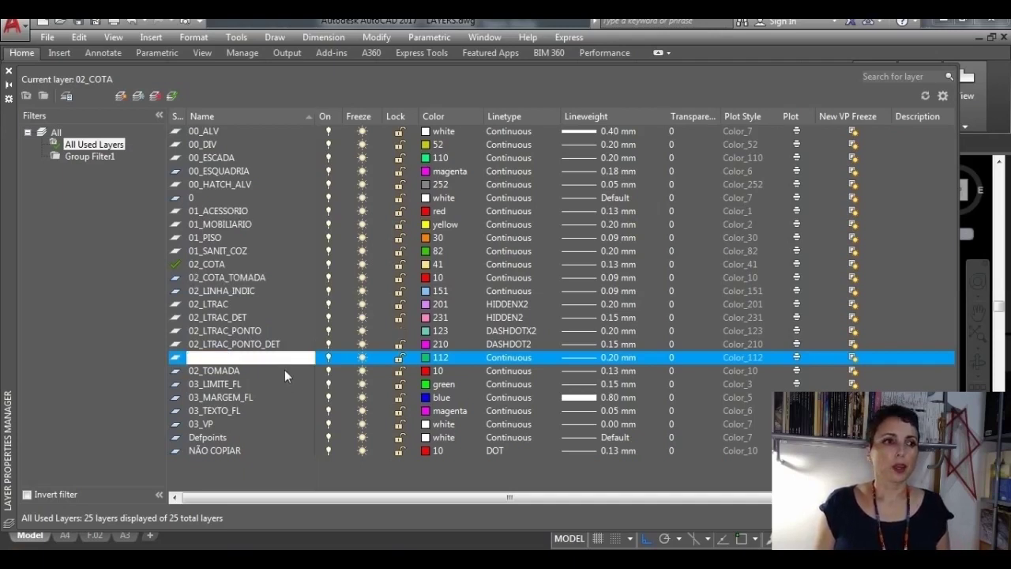
pyautogui.click(284, 370)
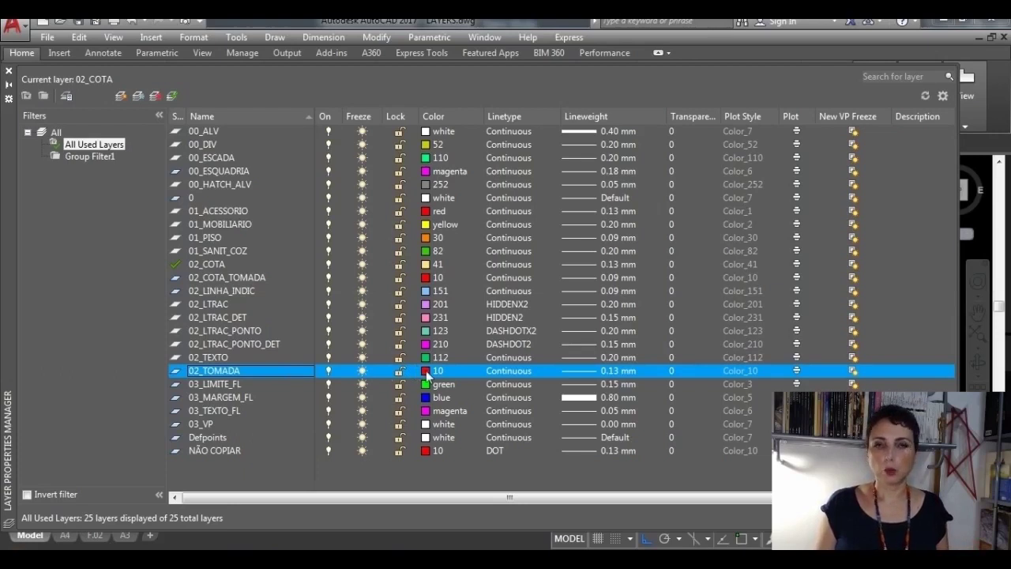
pyautogui.click(267, 398)
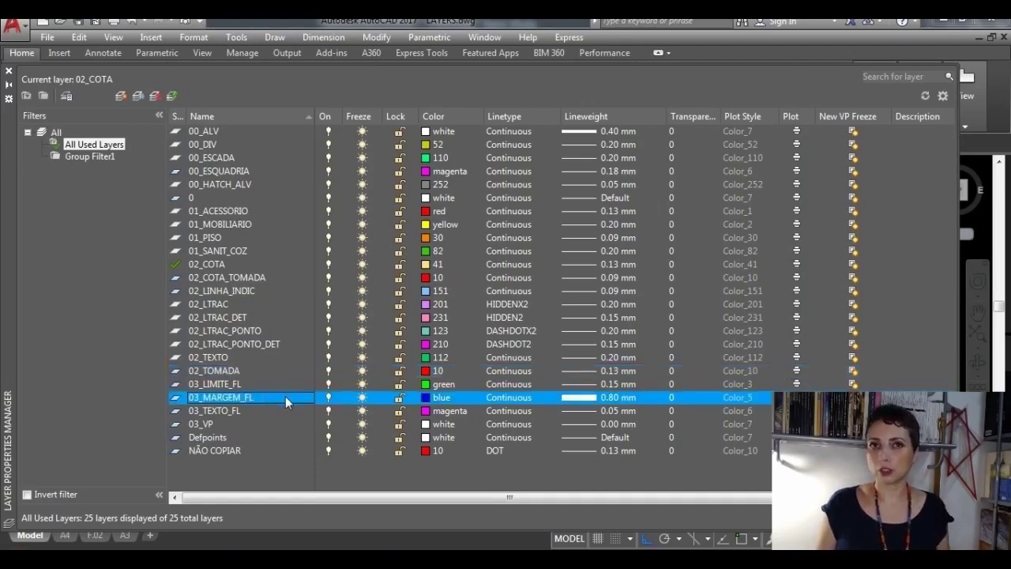
pyautogui.click(281, 411)
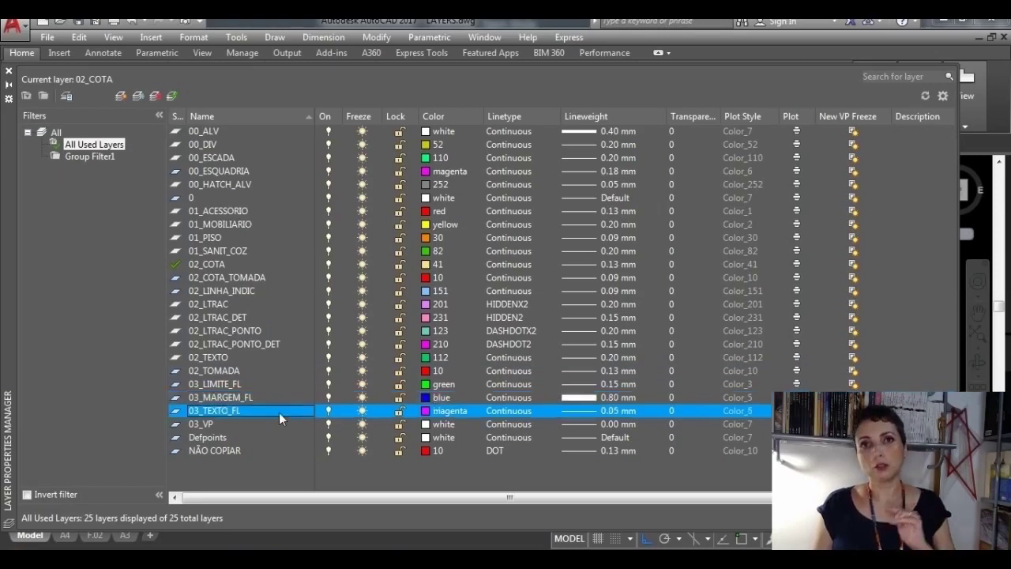
pyautogui.click(275, 424)
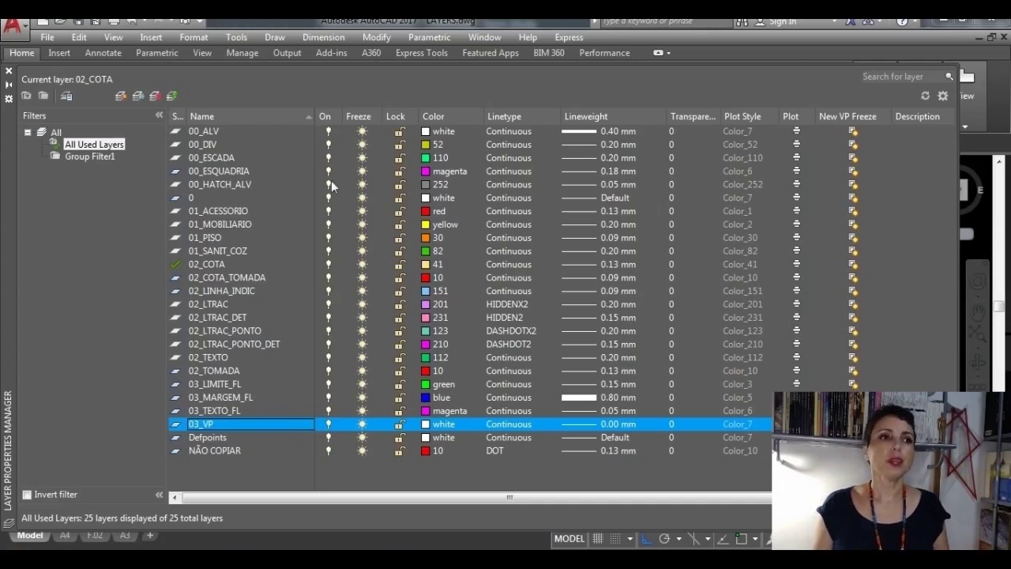
pyautogui.click(246, 449)
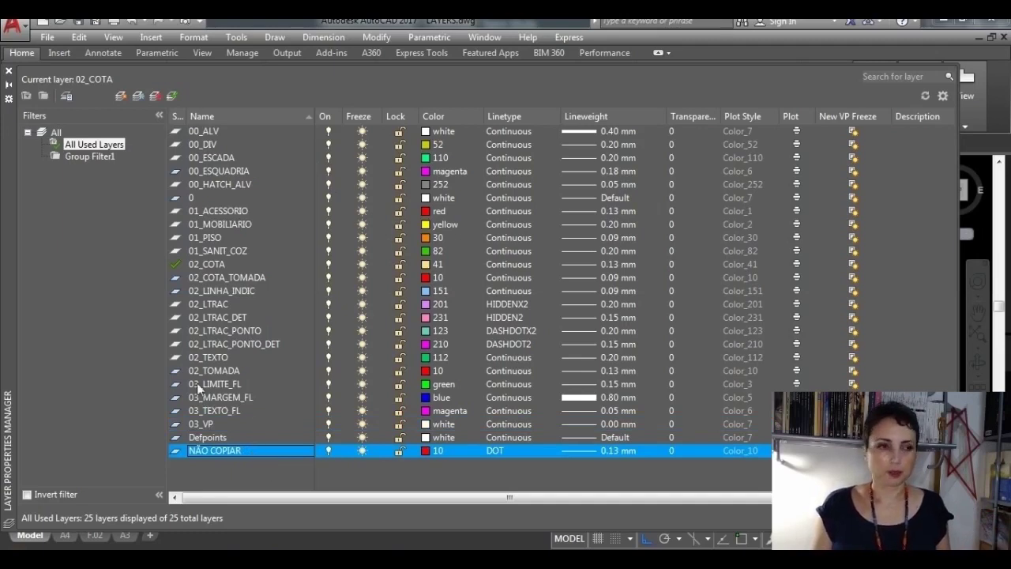
pyautogui.click(127, 365)
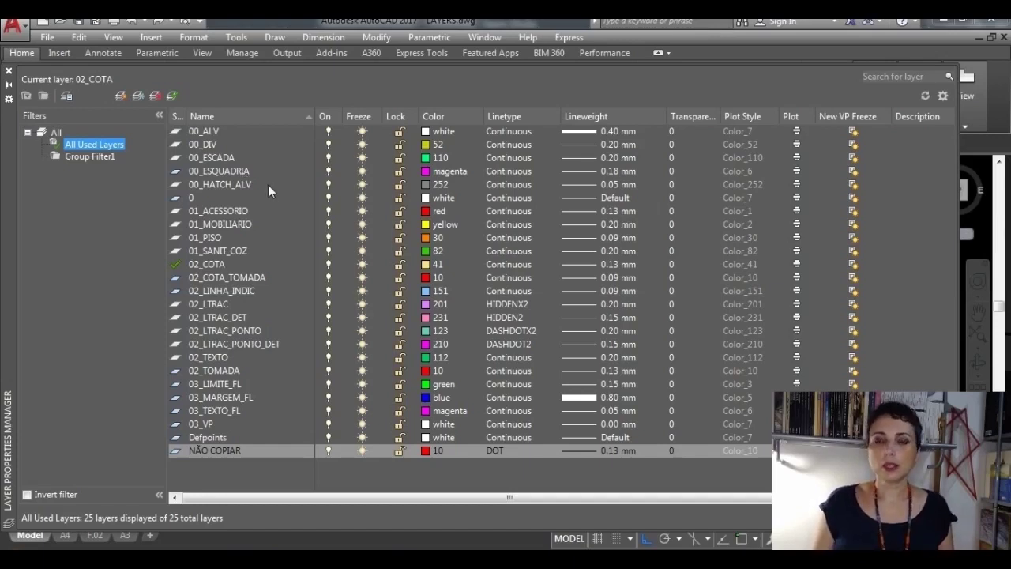
# Try cyan as the index color of the 00_ALV layer, return it to white and accept
pyautogui.click(444, 133)
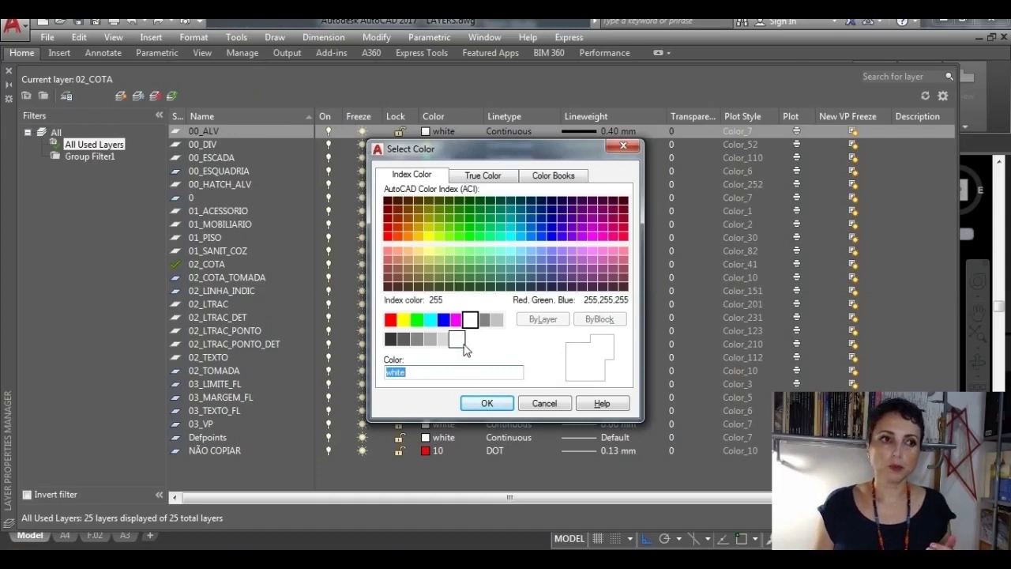
pyautogui.click(473, 327)
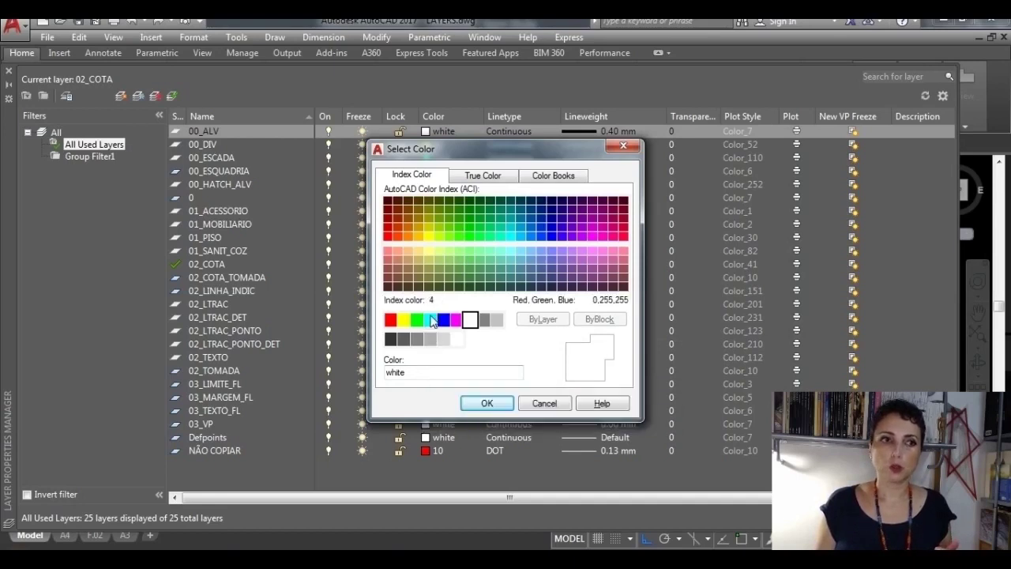
pyautogui.click(430, 319)
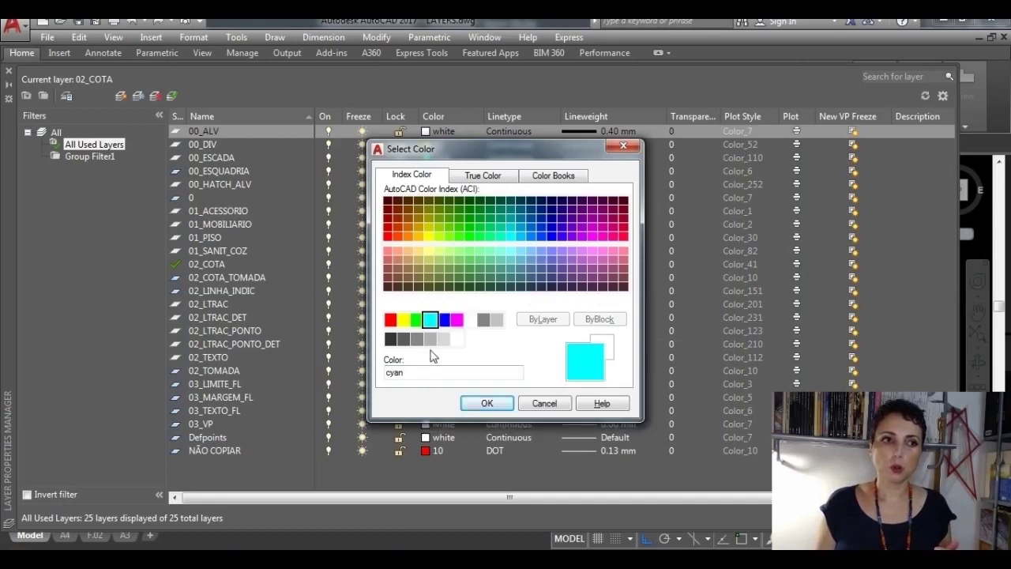
pyautogui.click(470, 322)
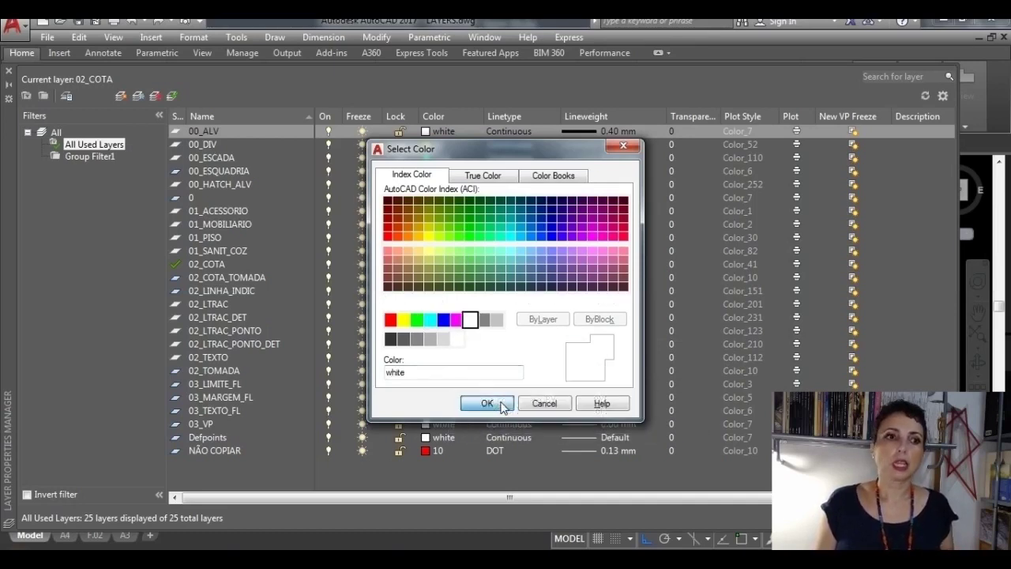
pyautogui.click(482, 403)
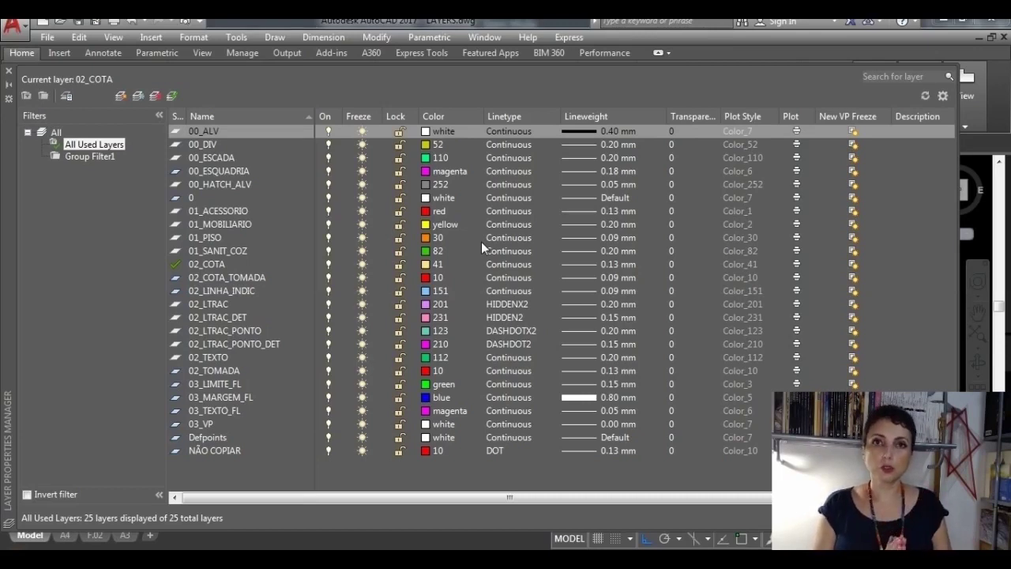
# View the color choices for layer 0 and cancel the selection
pyautogui.click(445, 203)
pyautogui.click(446, 205)
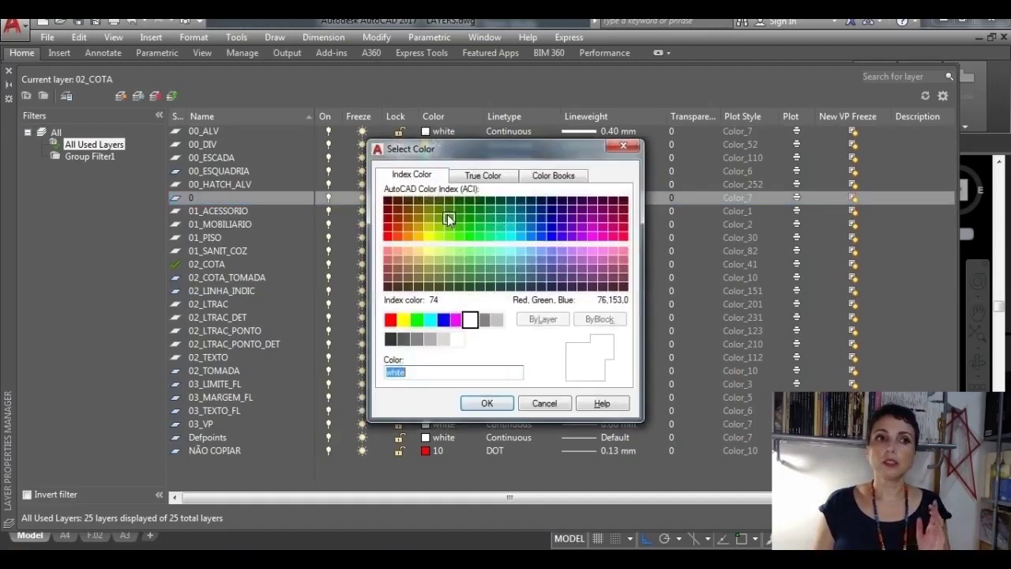
pyautogui.click(546, 405)
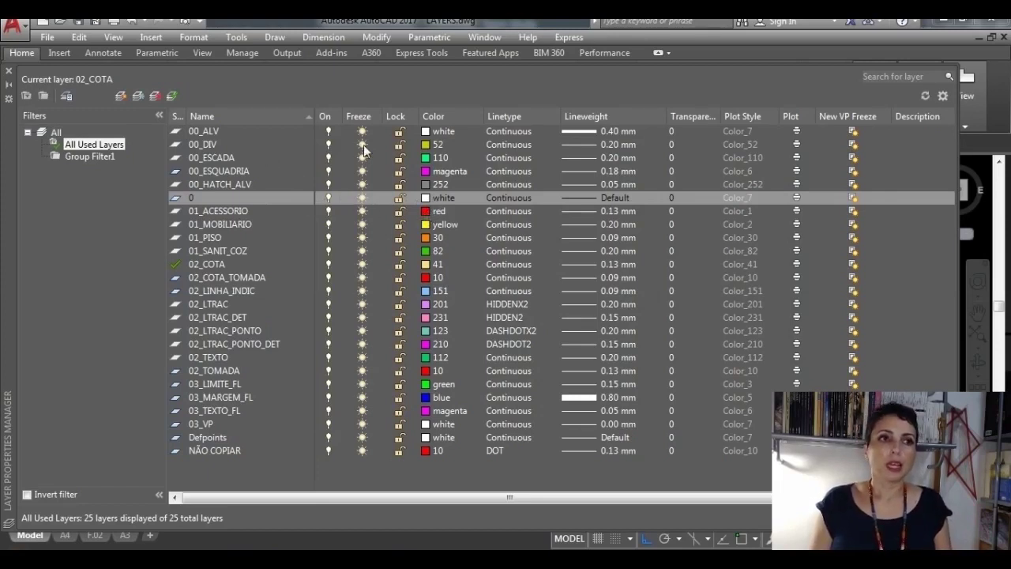
# Try index colors 20, 12 and 21 for the 02_TOMADA layer, return to color 10 and accept
pyautogui.click(259, 370)
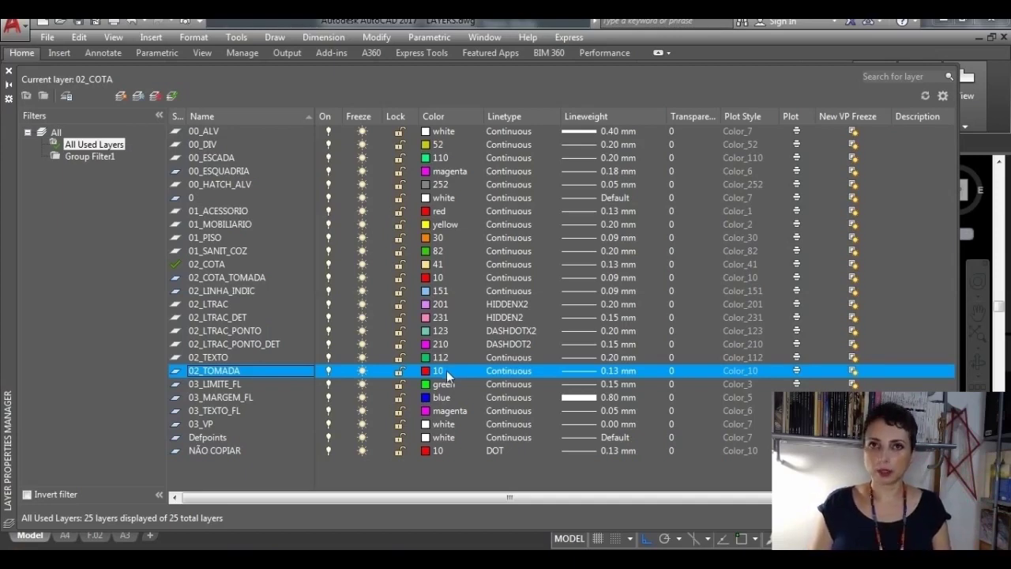
pyautogui.click(446, 370)
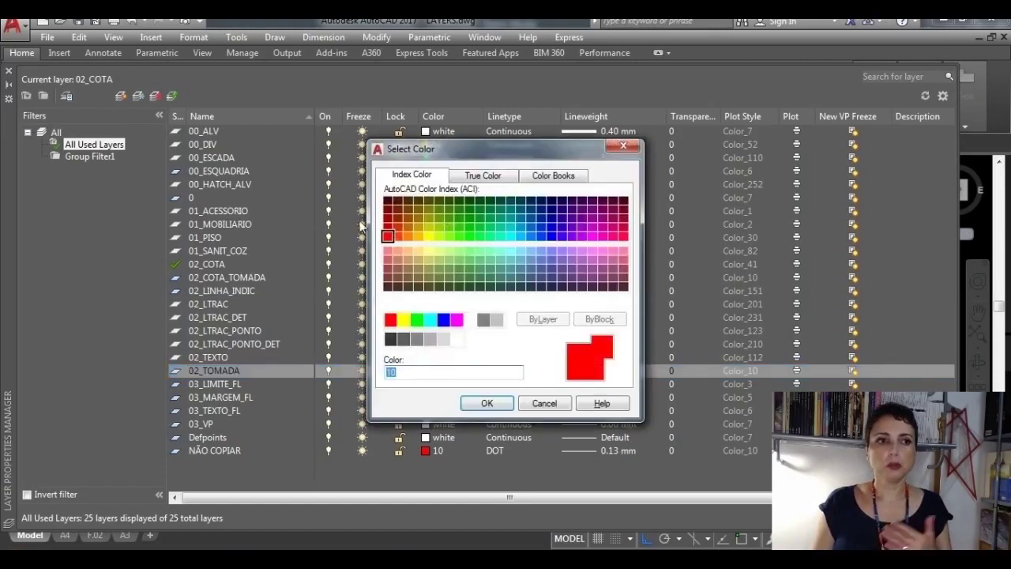
pyautogui.click(400, 239)
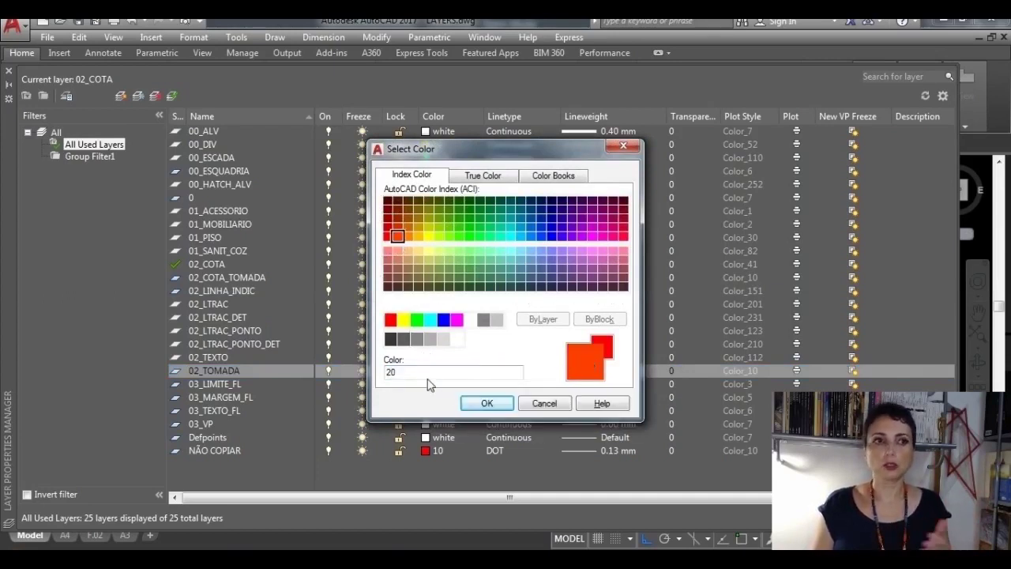
pyautogui.click(388, 227)
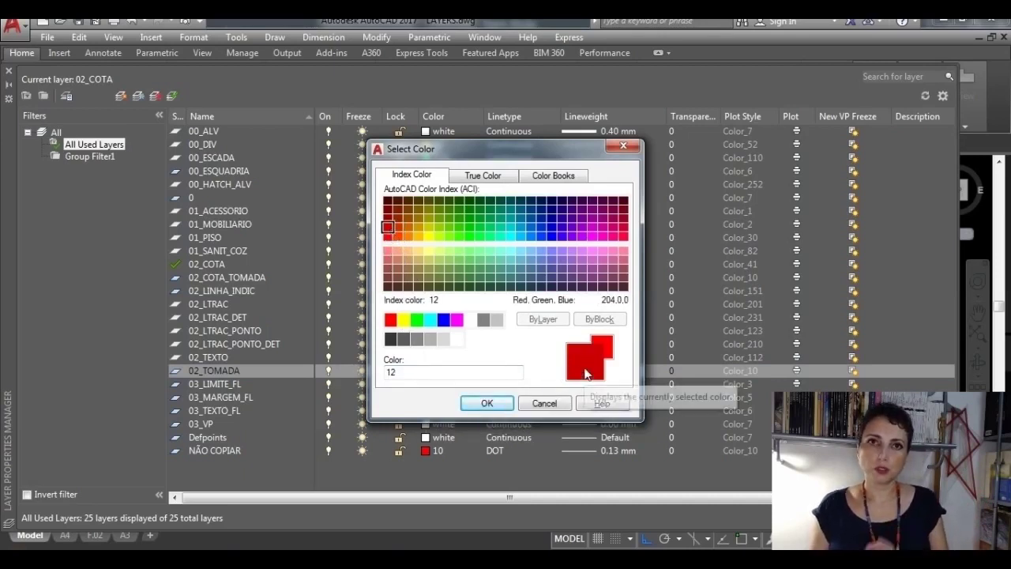
pyautogui.click(398, 250)
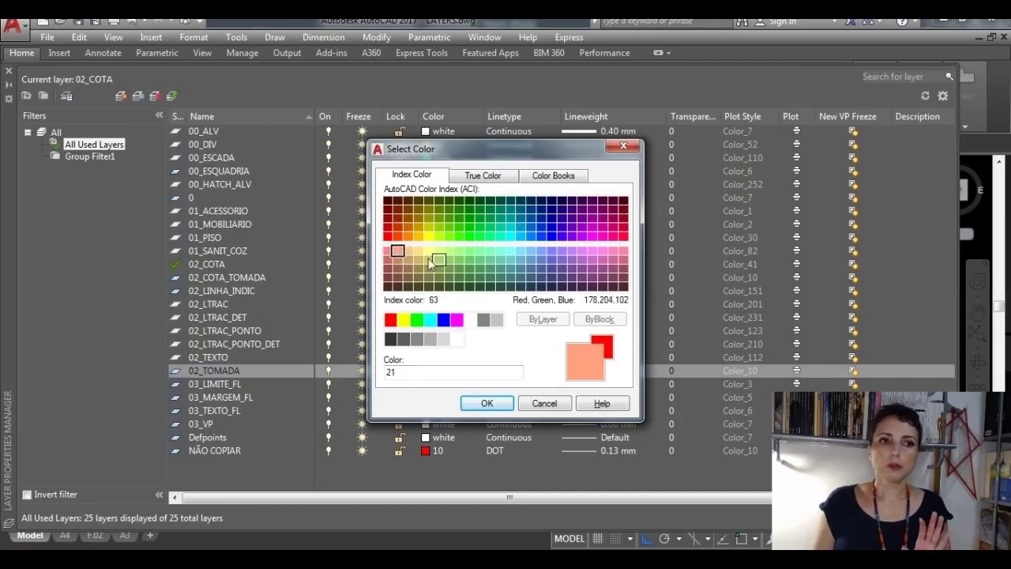
pyautogui.click(387, 236)
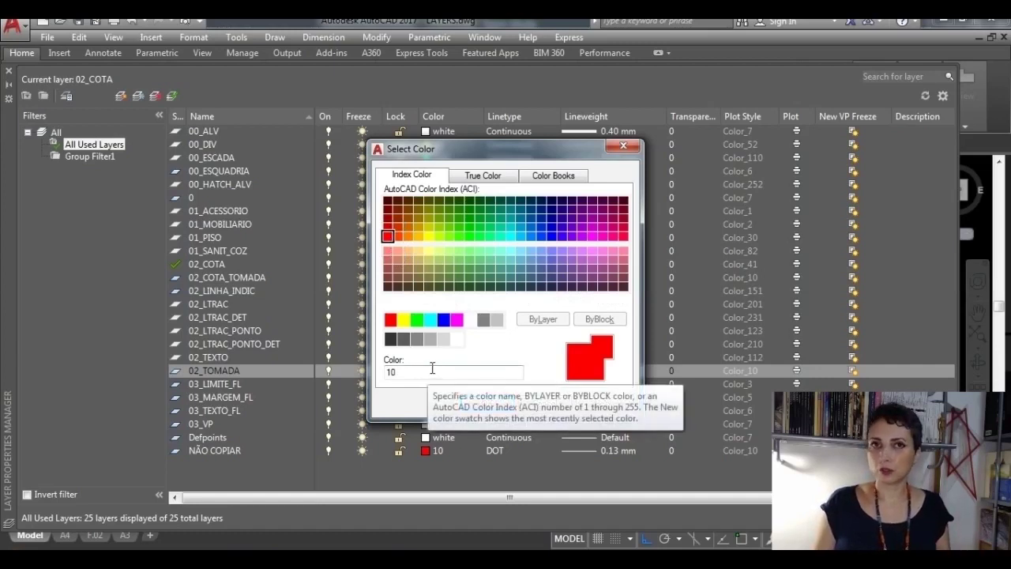
pyautogui.click(500, 402)
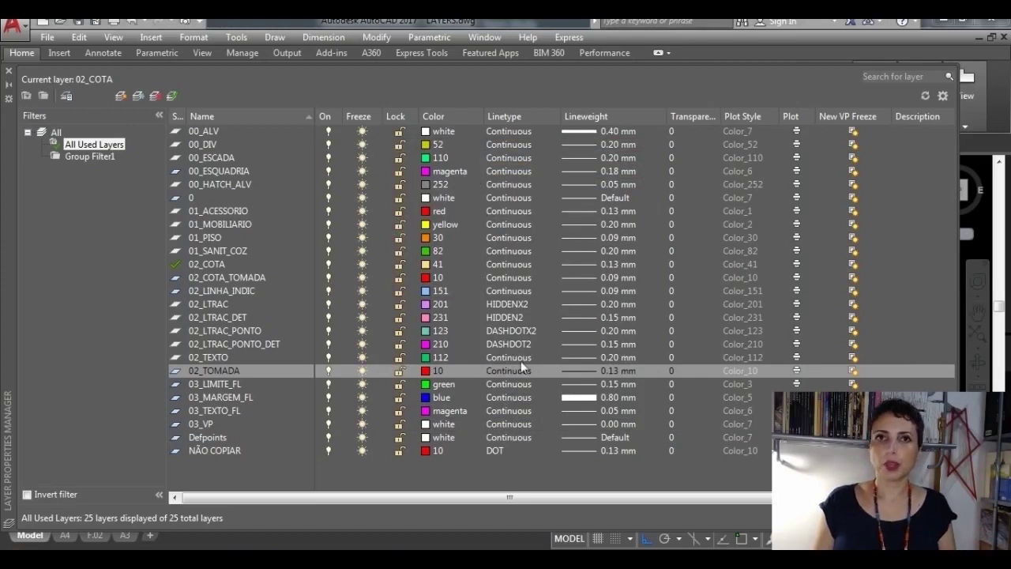
# Try the gray shades 253, 254, 255 and 251 for the 00_HATCH_ALV layer, return to color 252 and accept
pyautogui.click(440, 187)
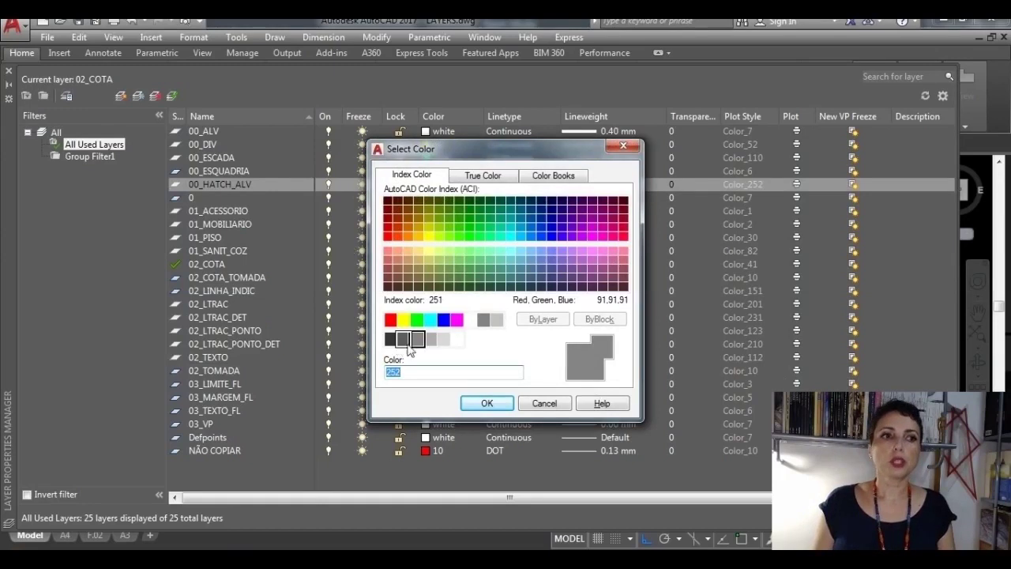
pyautogui.click(435, 343)
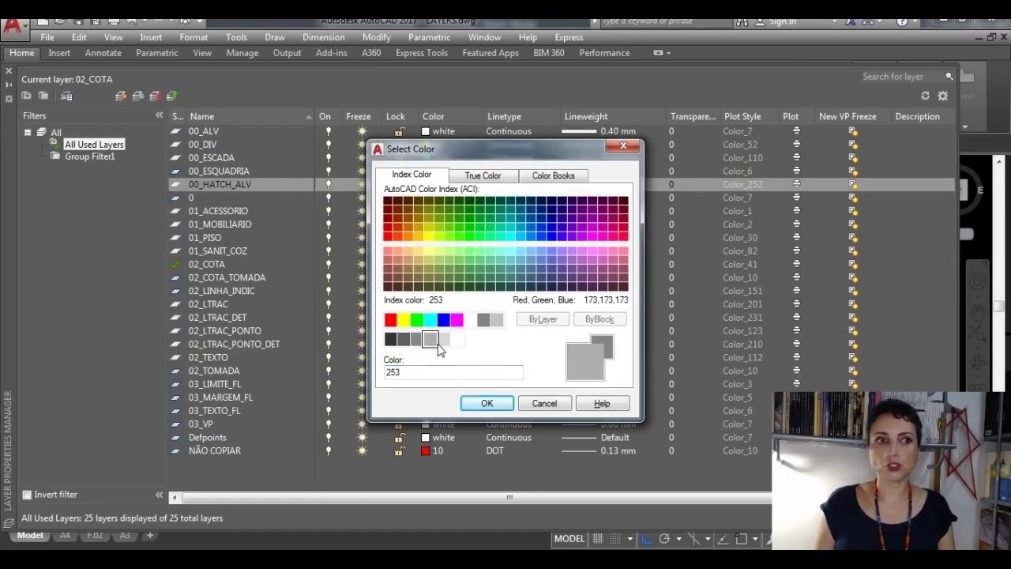
pyautogui.click(445, 341)
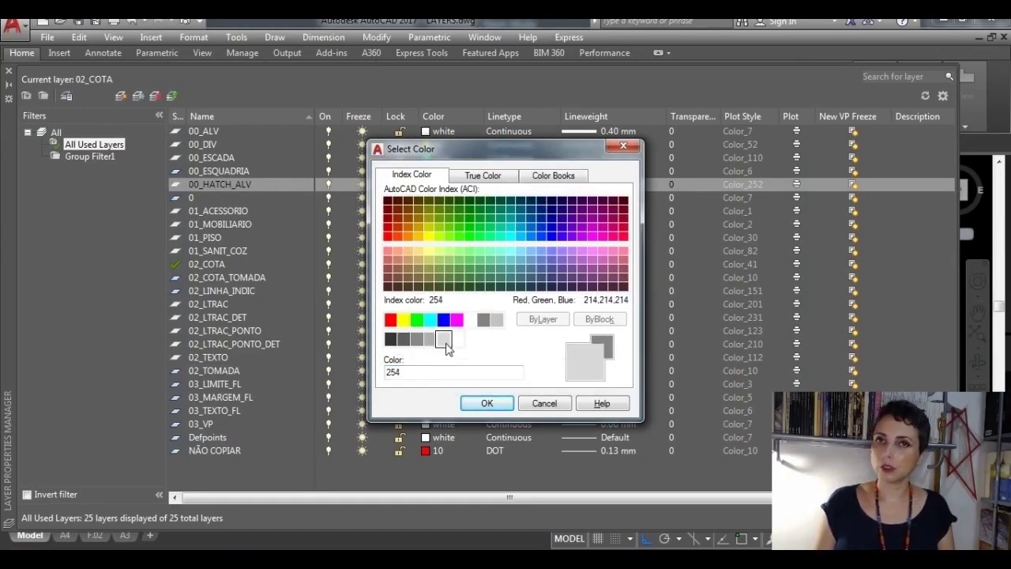
pyautogui.click(457, 341)
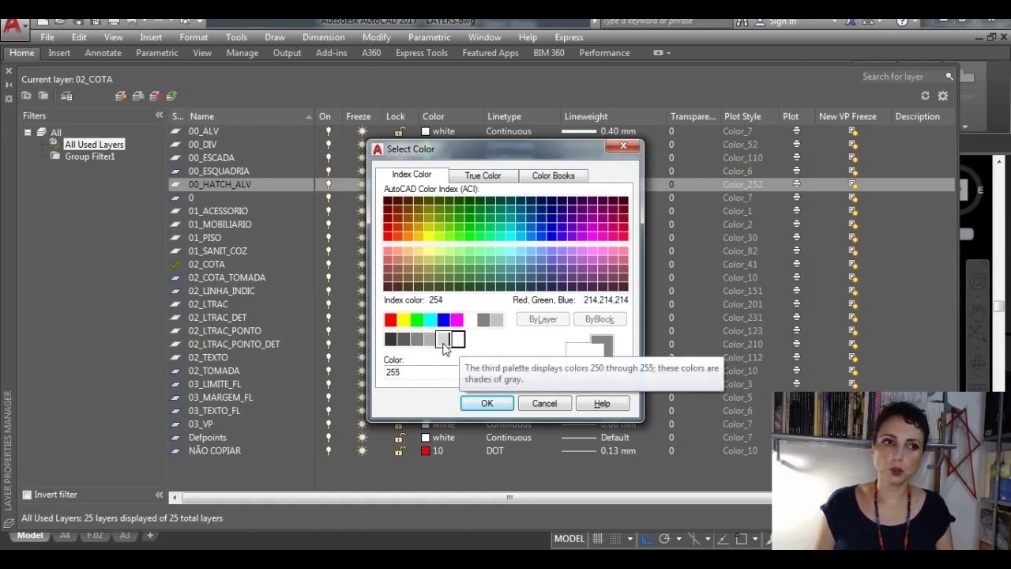
pyautogui.click(446, 339)
pyautogui.click(433, 342)
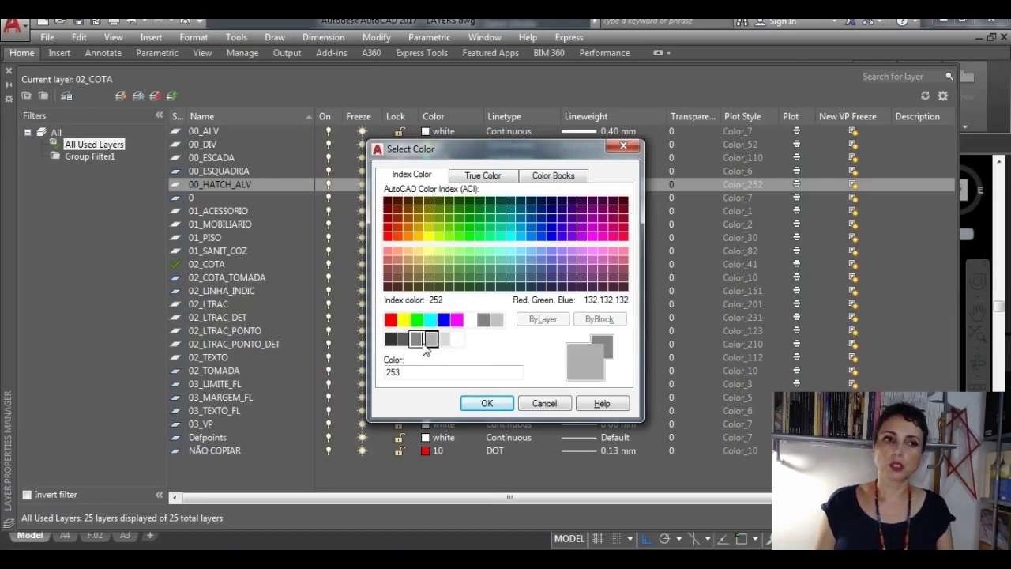
pyautogui.click(417, 341)
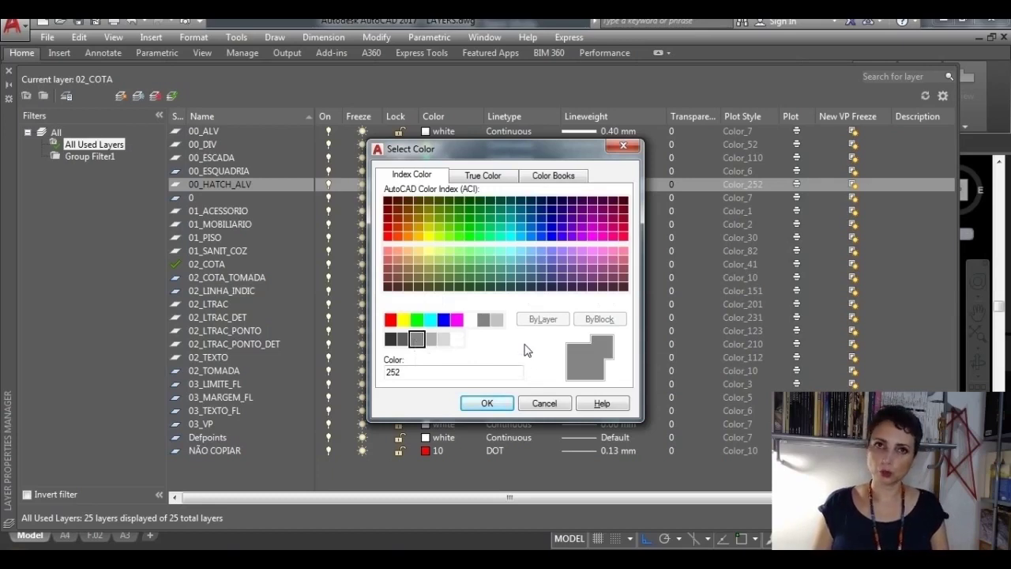
pyautogui.click(403, 339)
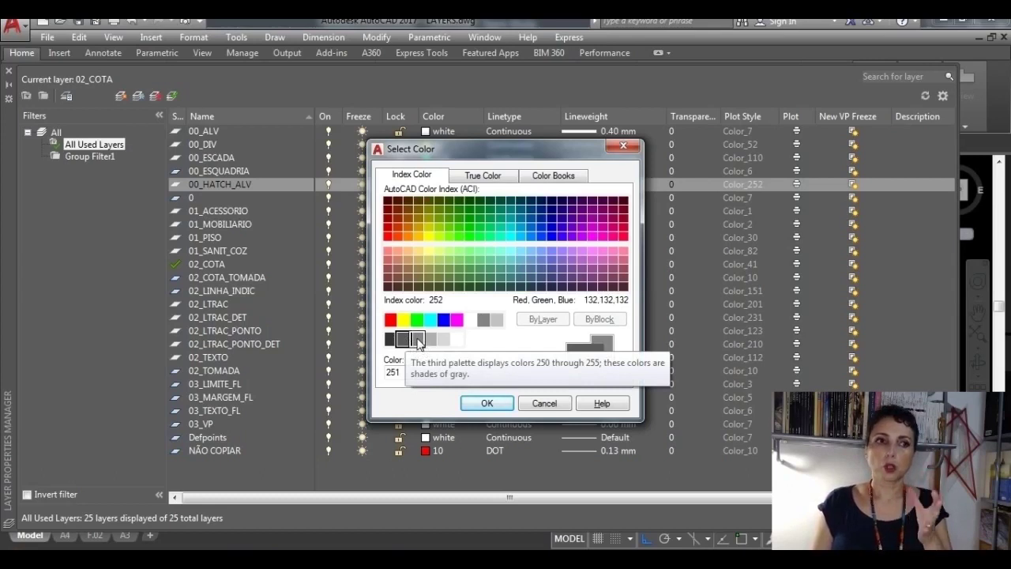
pyautogui.click(418, 340)
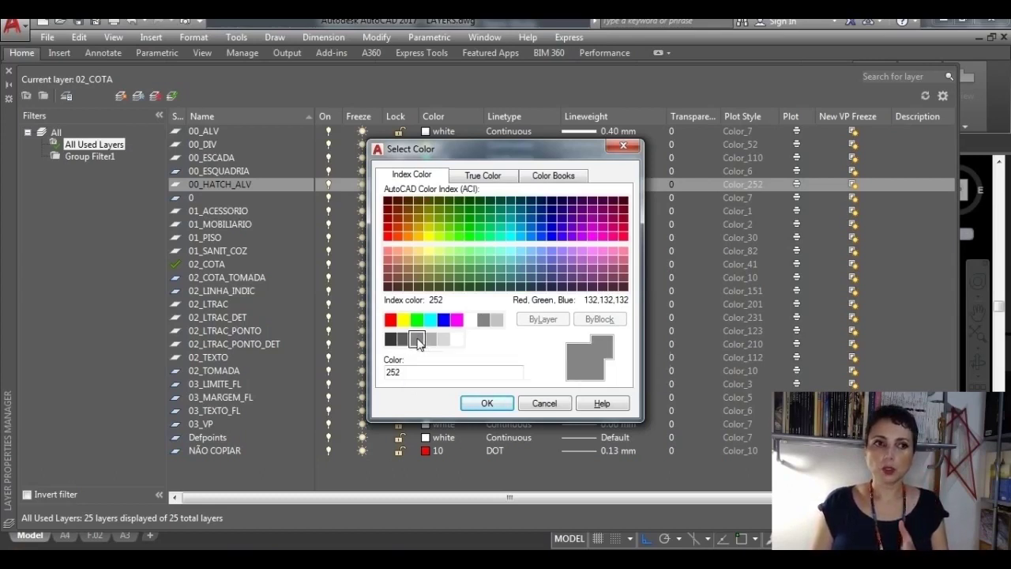
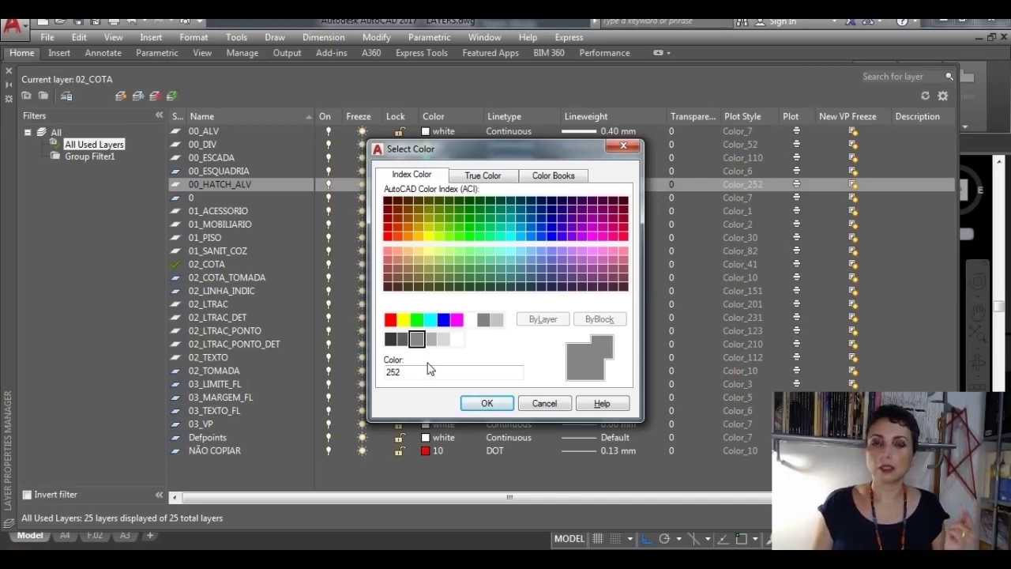
pyautogui.click(482, 403)
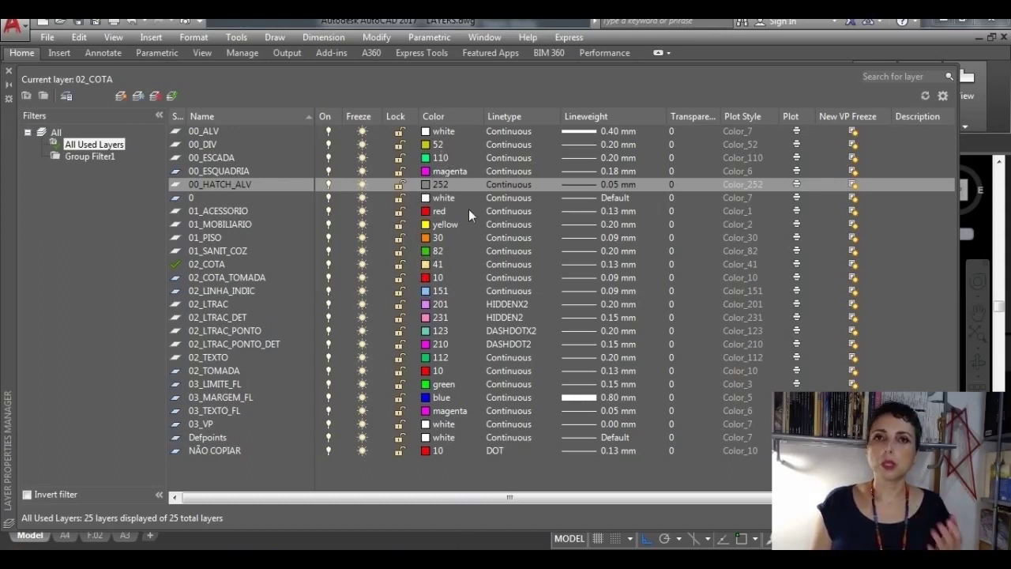
# Try index color 120 for the 00_ESCADA layer, return to color 110 and accept
pyautogui.click(444, 161)
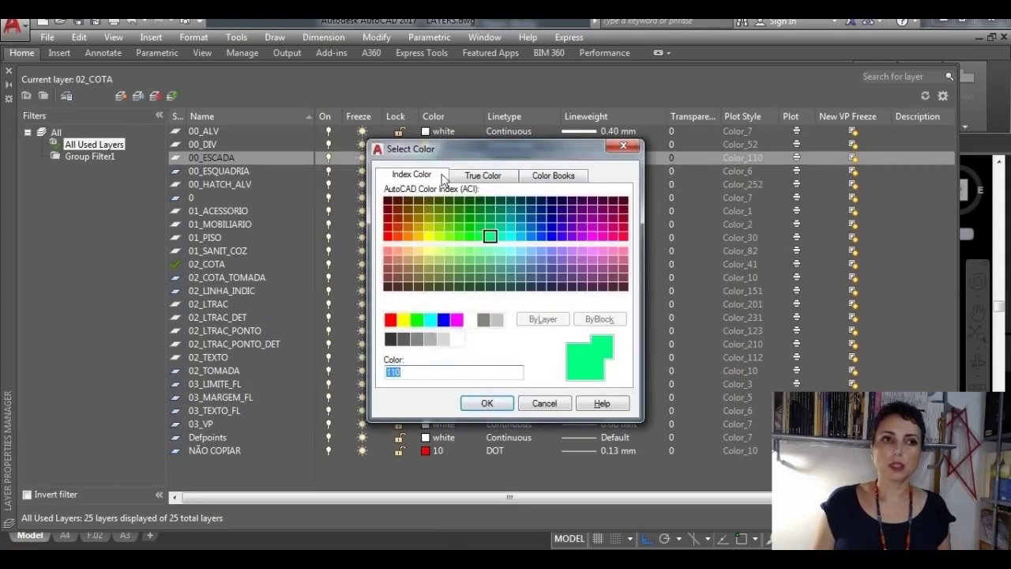
pyautogui.click(503, 235)
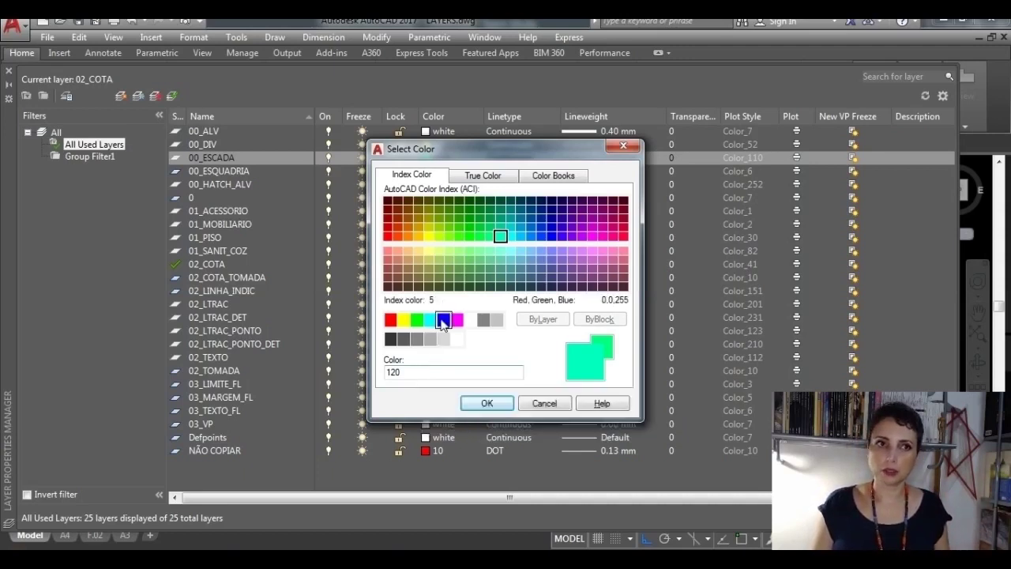
pyautogui.click(490, 240)
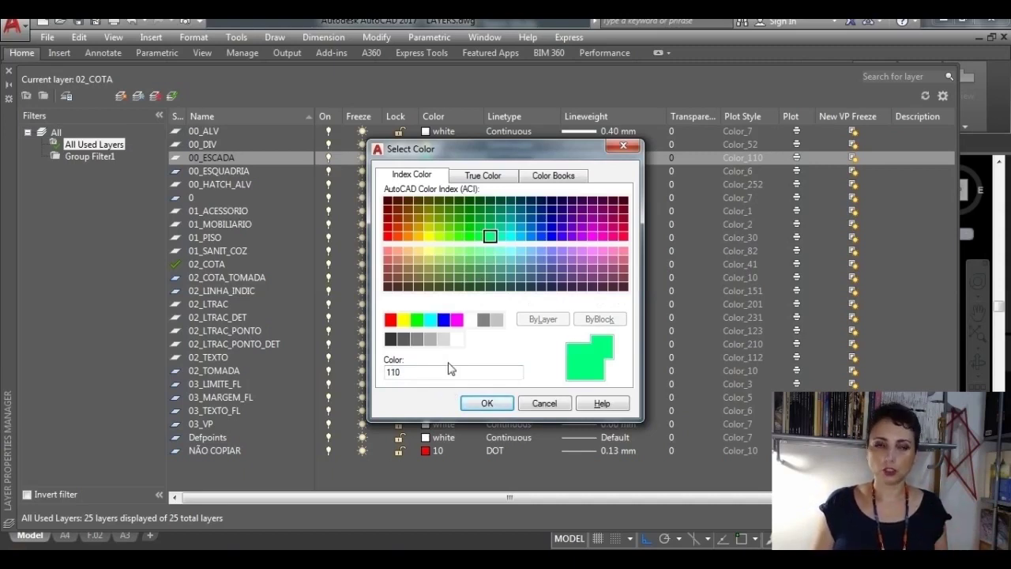
pyautogui.click(475, 404)
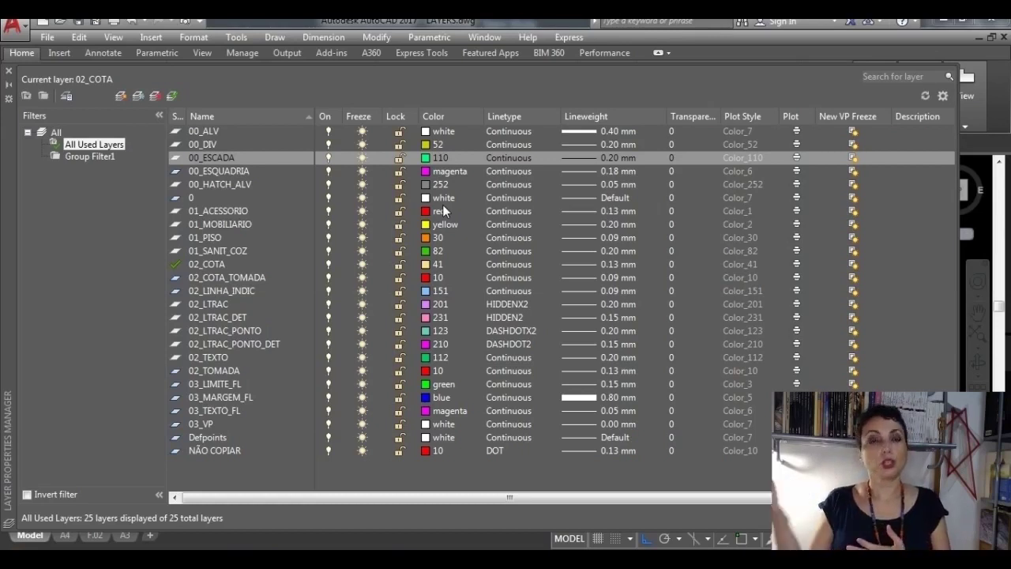
# Try index color 165, a dark blue and index color 102 for the 01_SANIT_COZ layer
pyautogui.click(428, 252)
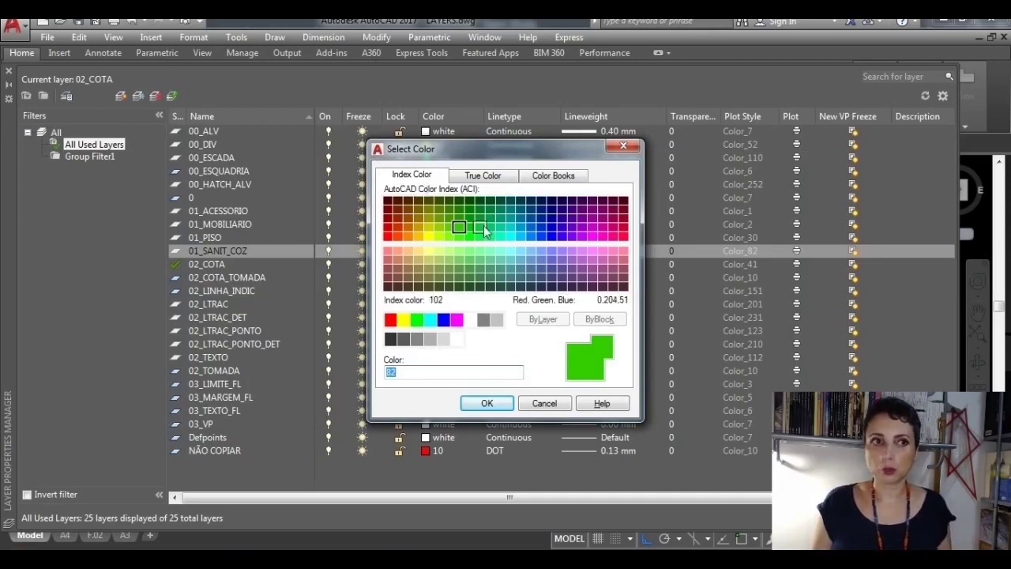
pyautogui.click(542, 270)
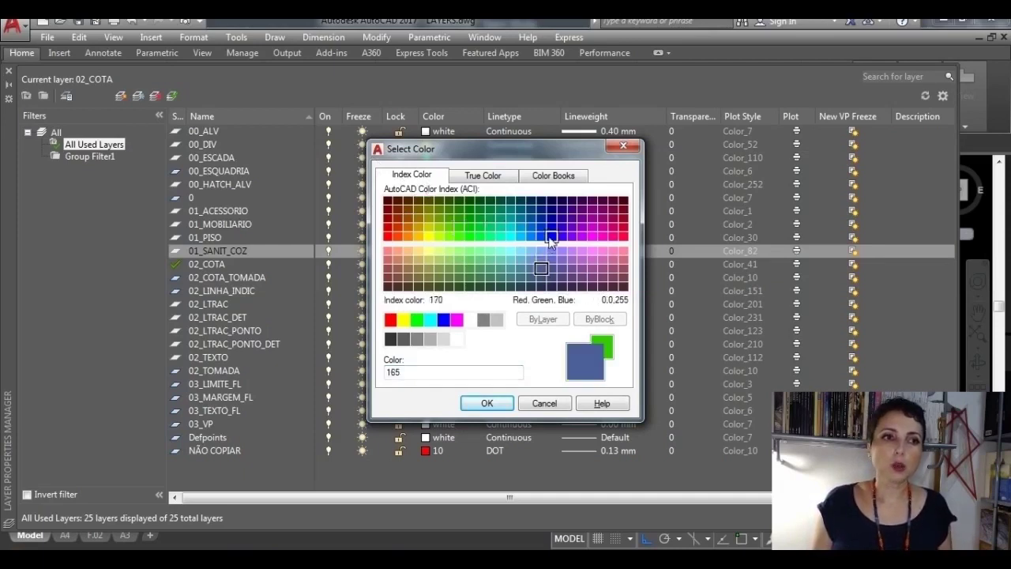
pyautogui.click(553, 228)
pyautogui.click(479, 226)
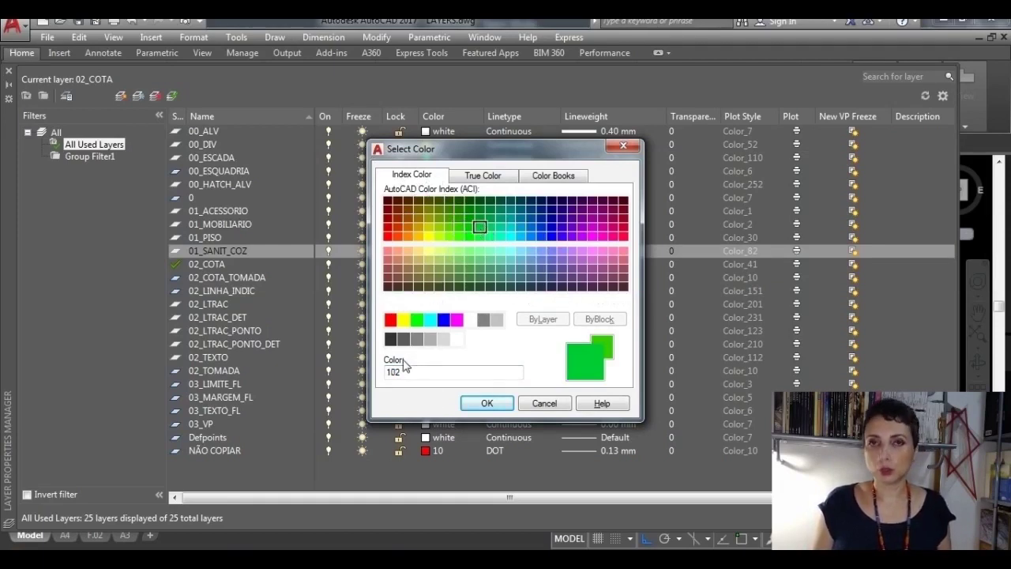
# Try color DIC 6 from the DIC COLOR GUIDE(R) color book for the 01_SANIT_COZ layer and browse the book's other ranges
pyautogui.click(486, 178)
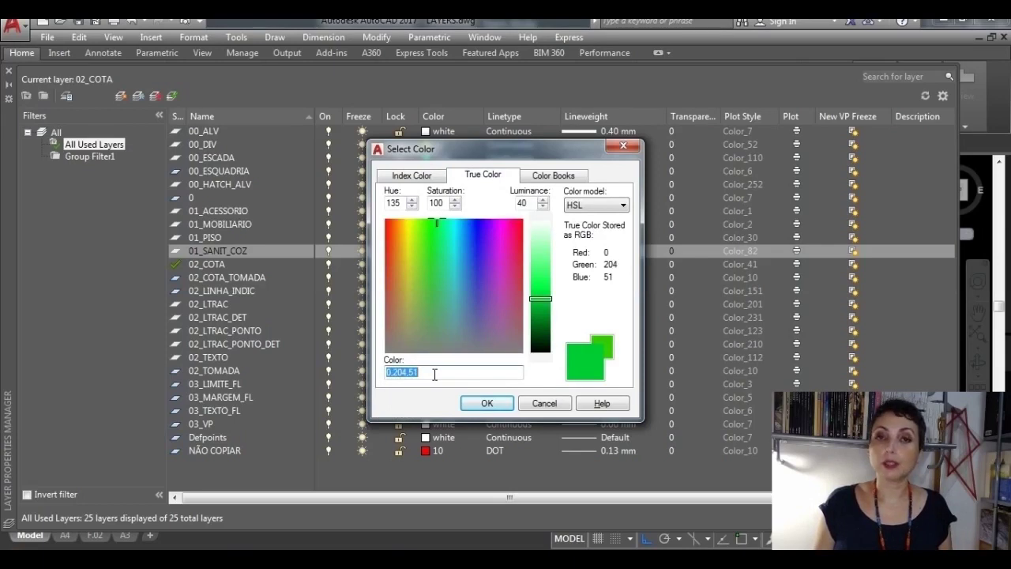
pyautogui.click(579, 176)
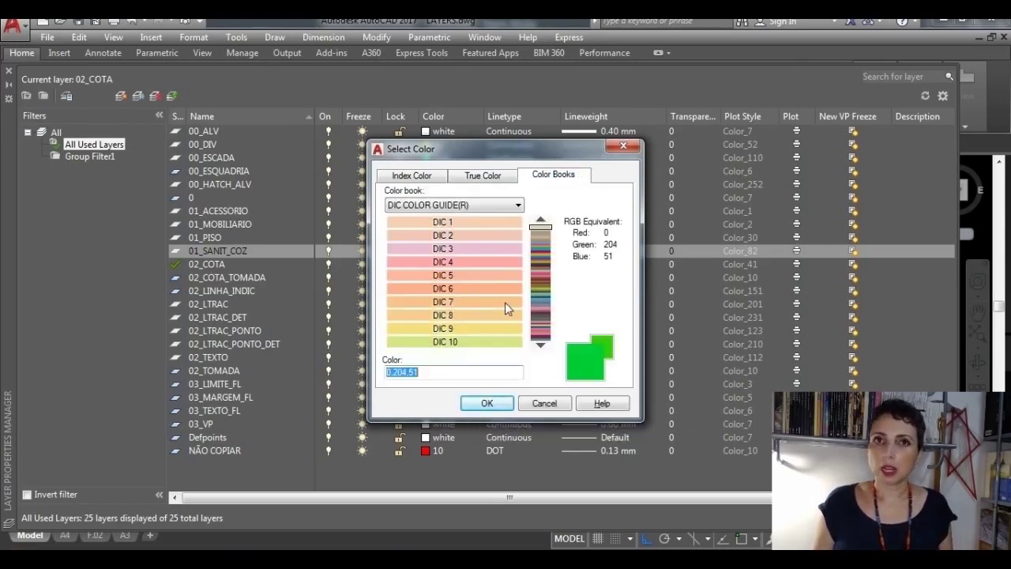
pyautogui.click(457, 326)
pyautogui.click(466, 288)
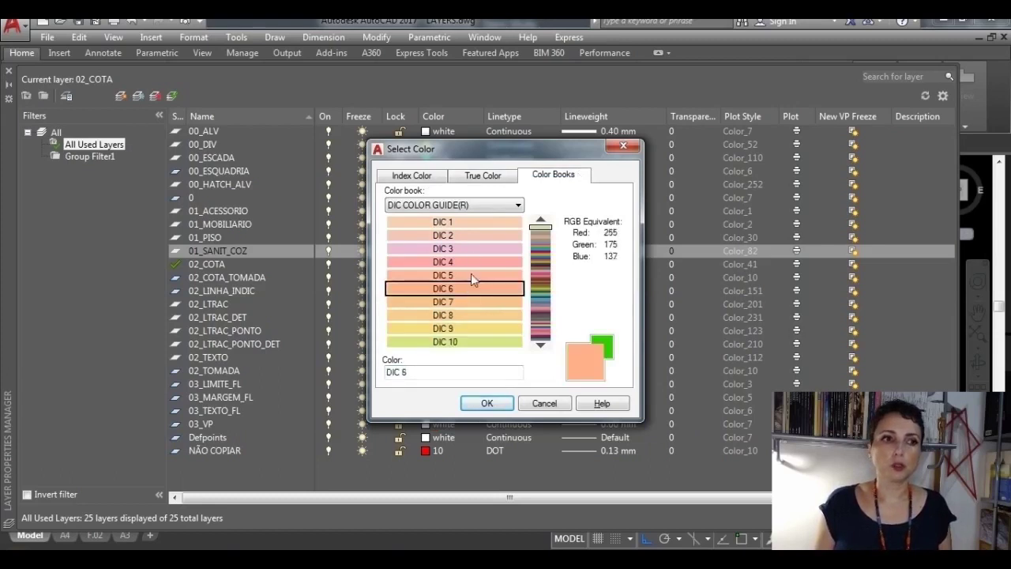
pyautogui.click(533, 299)
pyautogui.click(541, 329)
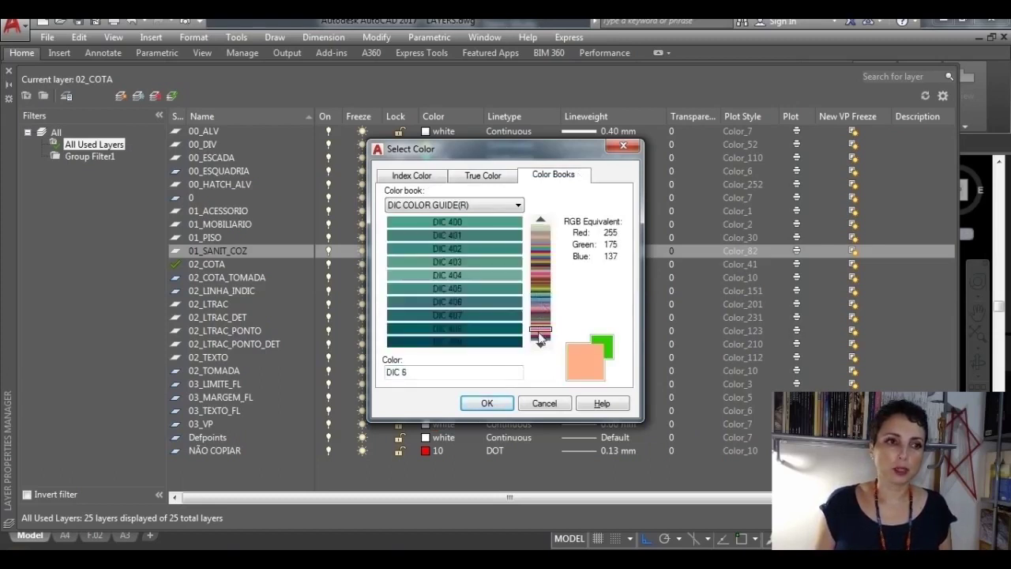
pyautogui.click(540, 255)
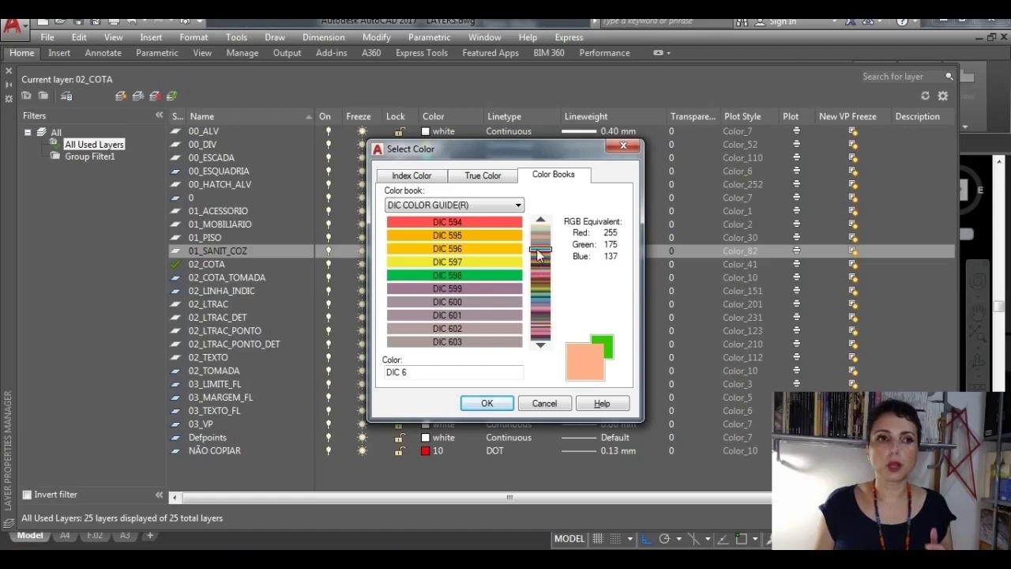
pyautogui.click(535, 237)
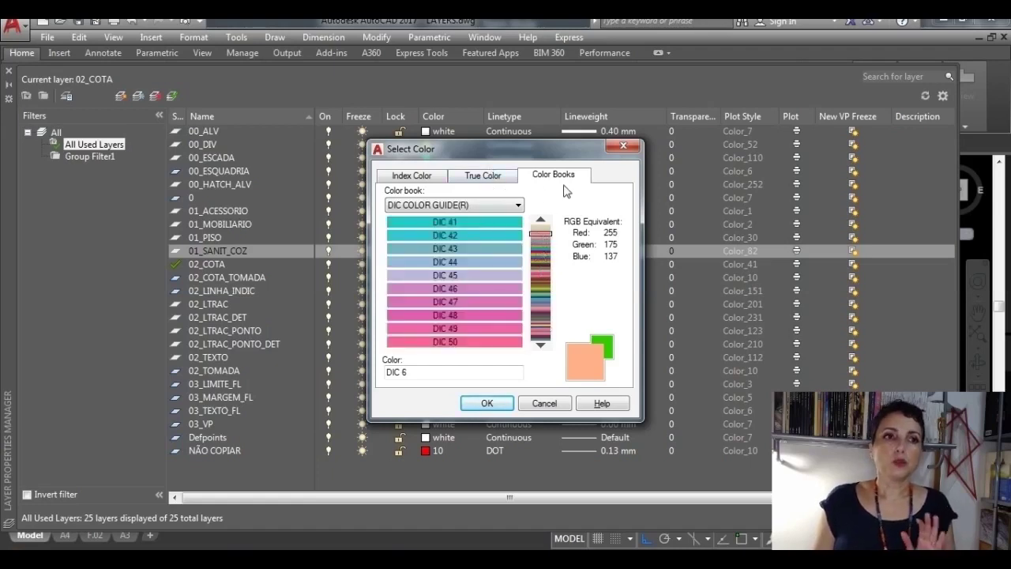
# Try true colors 206,155,238 and 197,178,215 for the 01_SANIT_COZ layer, return to the index colors and cancel the selection
pyautogui.click(508, 180)
pyautogui.click(443, 306)
pyautogui.click(491, 254)
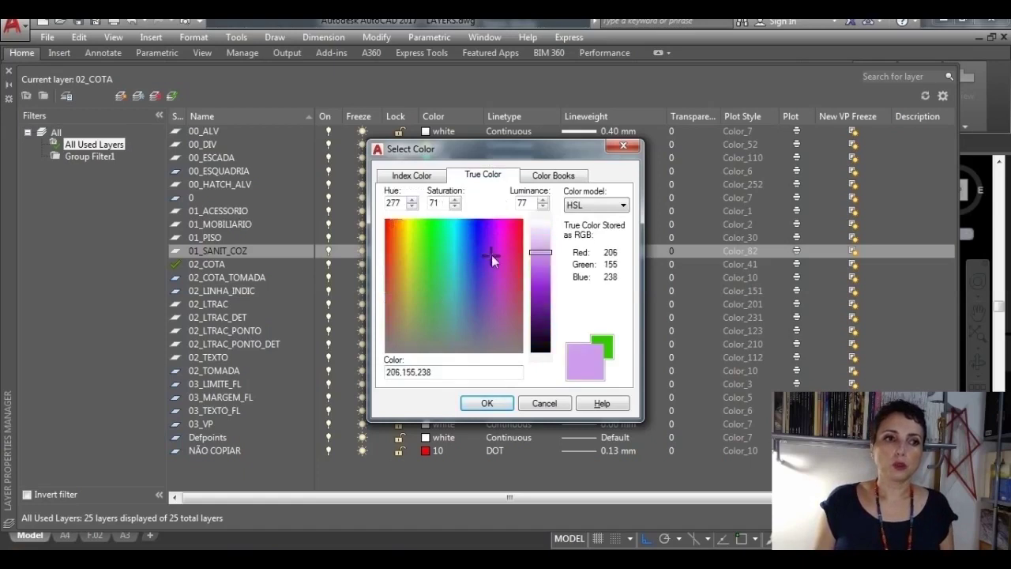
pyautogui.click(421, 251)
pyautogui.click(489, 310)
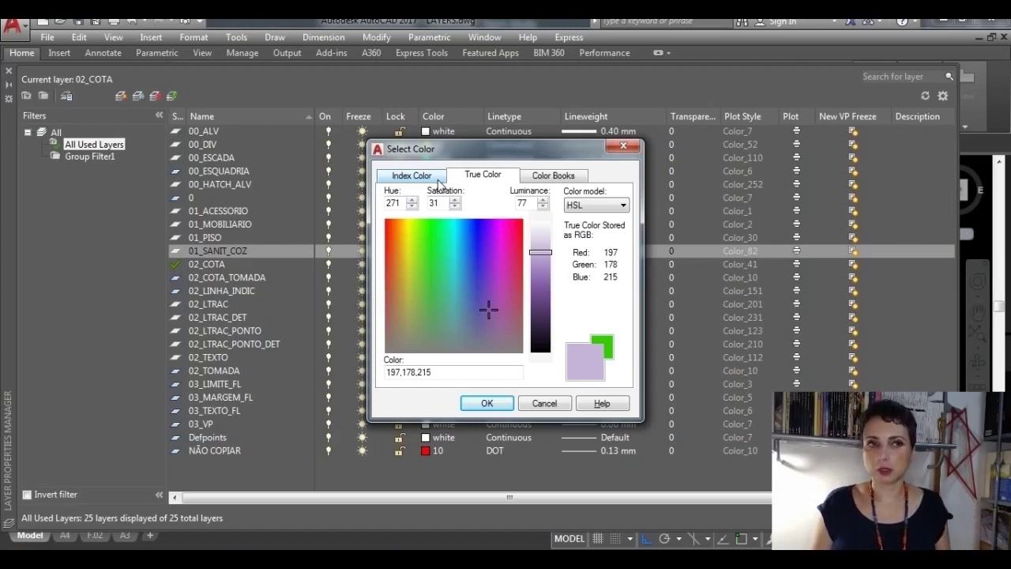
pyautogui.click(438, 180)
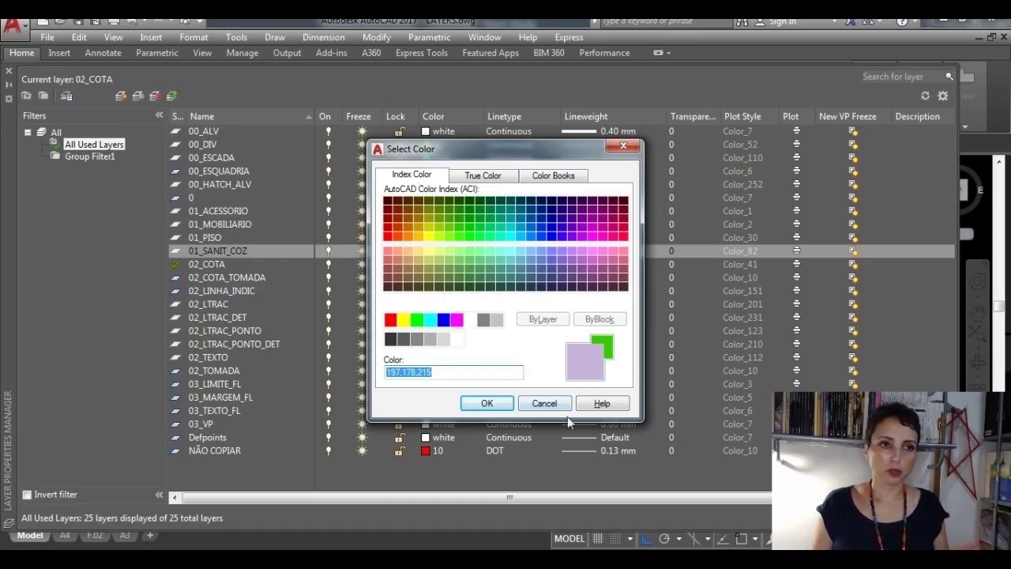
pyautogui.click(545, 403)
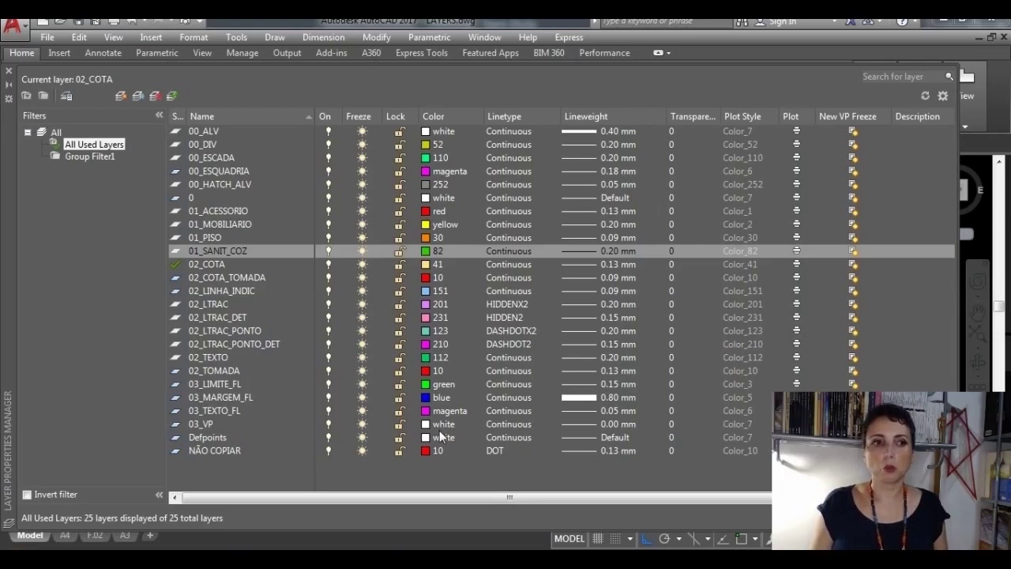
# Set the color of the 03_VP layer to index color 161
pyautogui.click(439, 424)
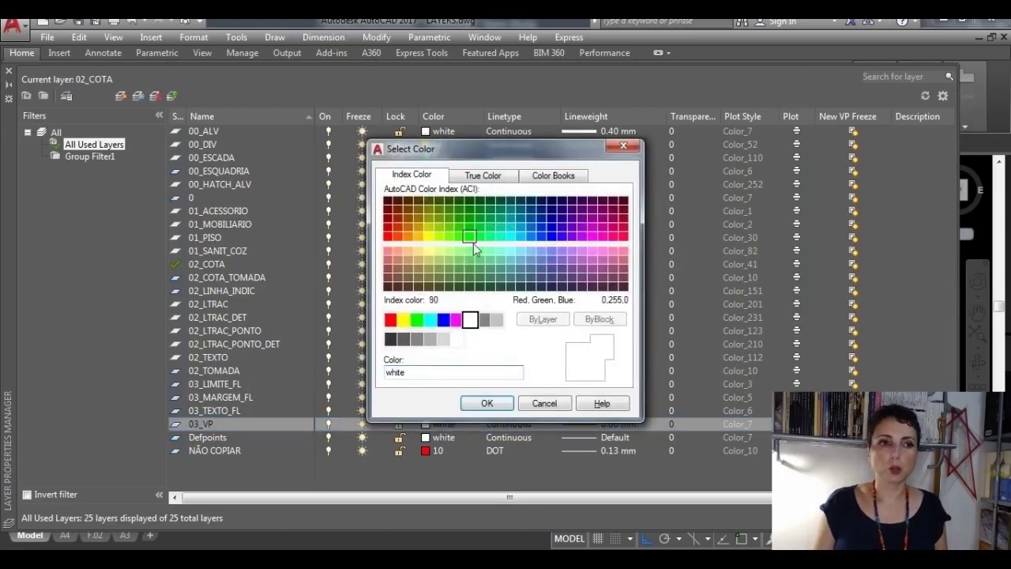
pyautogui.click(540, 251)
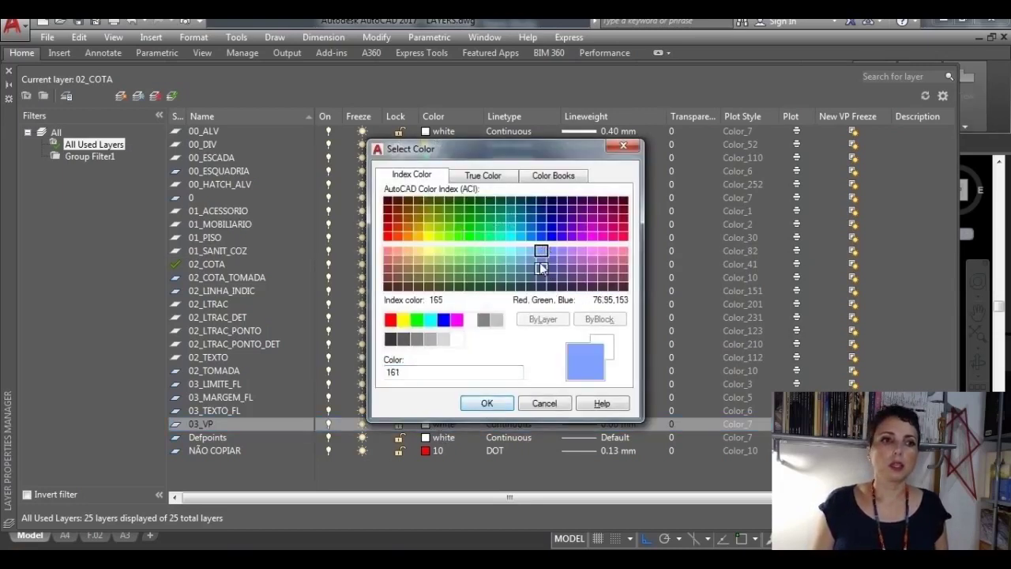
pyautogui.click(493, 404)
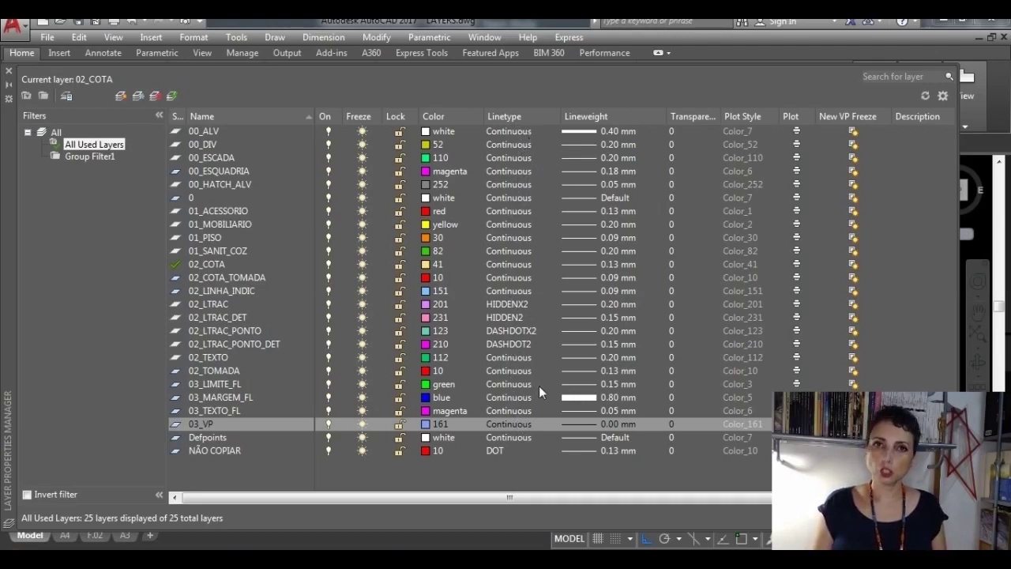
# Examine the loaded linetypes for the 02_LTRAC layer and those available in acadiso.lin, and cancel without changing the linetype
pyautogui.click(526, 304)
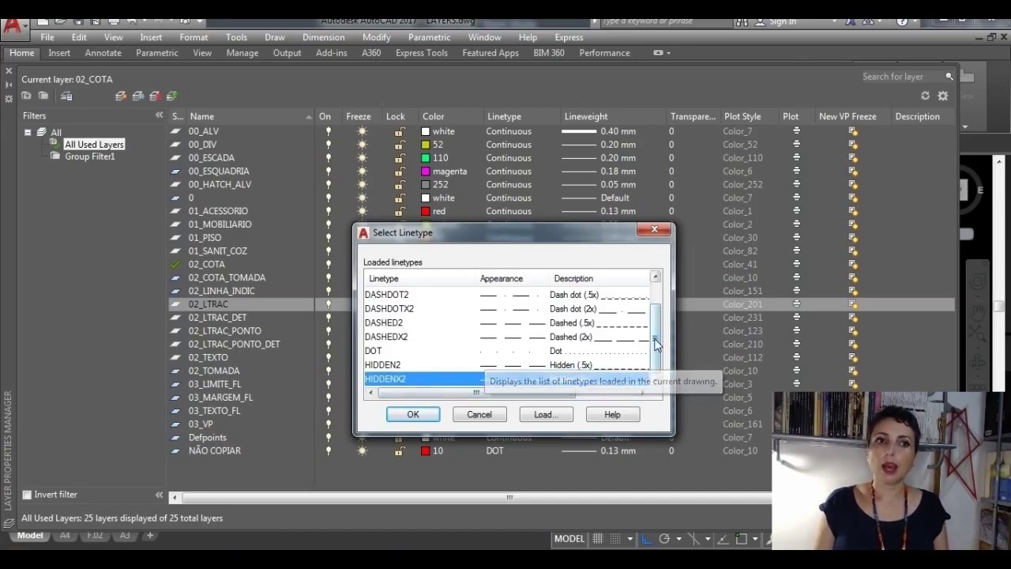
pyautogui.moveTo(656, 342); pyautogui.dragTo(674, 297)
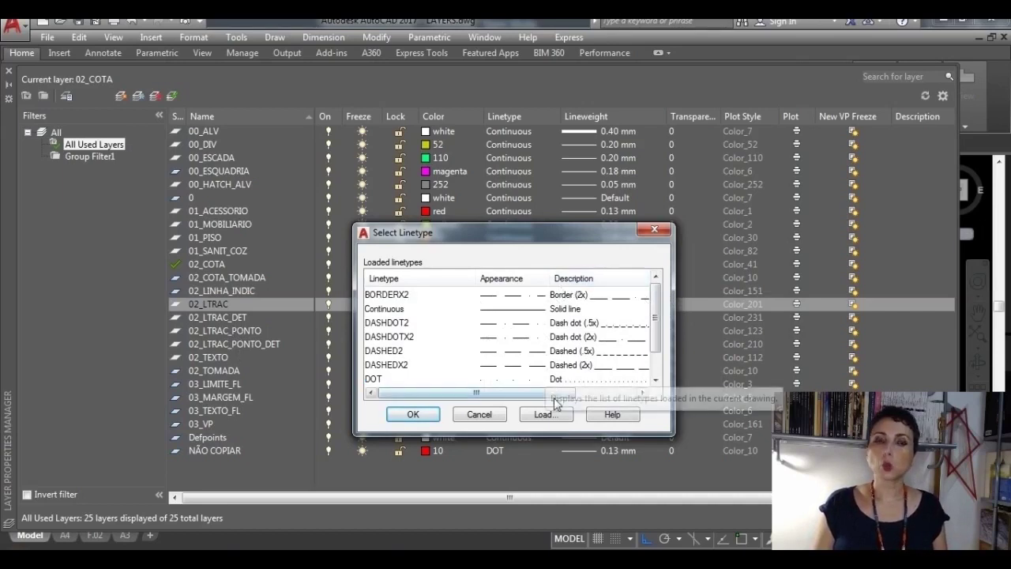
pyautogui.moveTo(656, 342)
pyautogui.mouseDown()
pyautogui.moveTo(656, 365)
pyautogui.moveTo(654, 327)
pyautogui.moveTo(654, 357)
pyautogui.mouseUp()
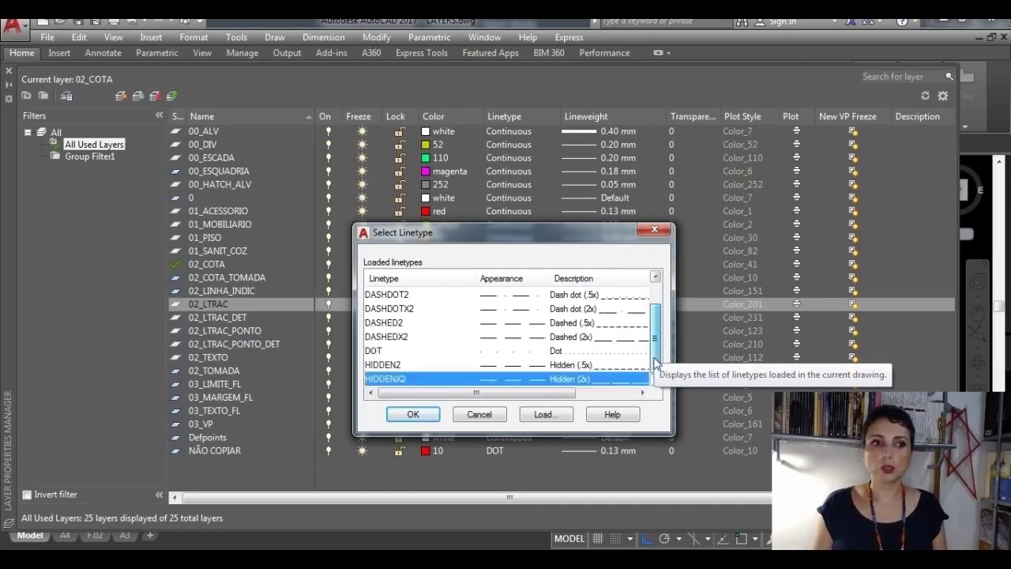
pyautogui.click(565, 419)
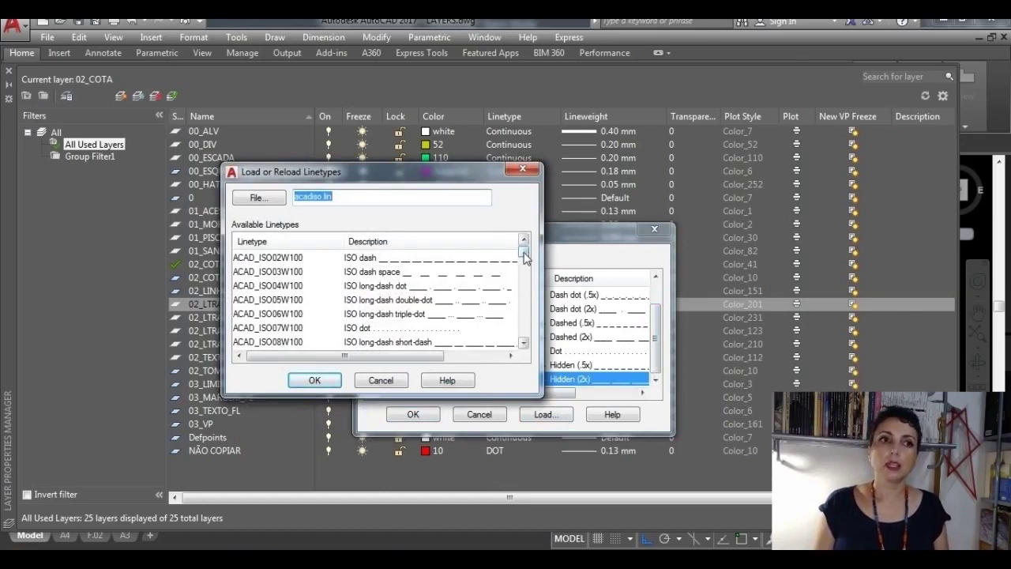
pyautogui.moveTo(526, 254); pyautogui.dragTo(529, 316)
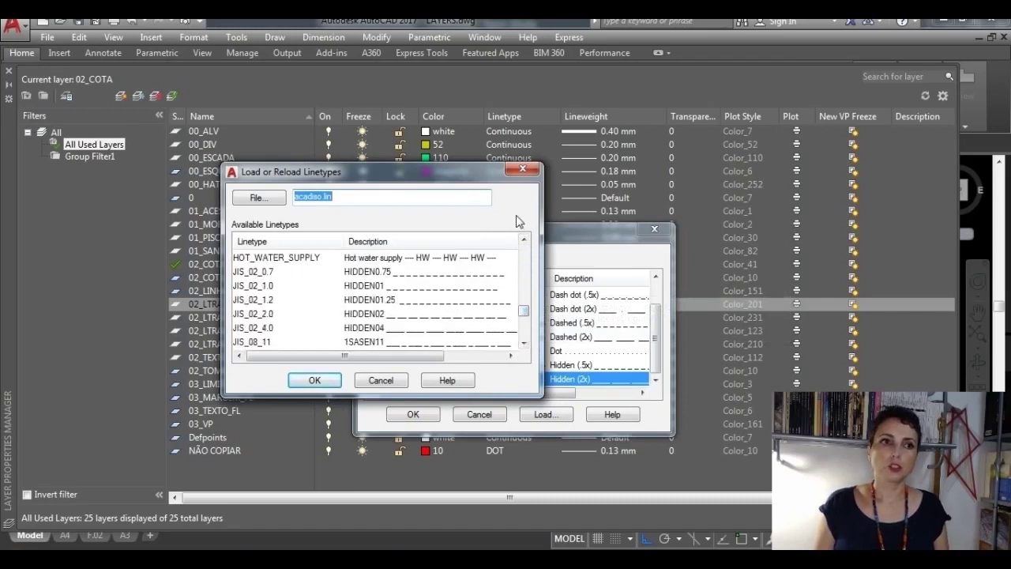
pyautogui.moveTo(471, 180); pyautogui.dragTo(890, 131)
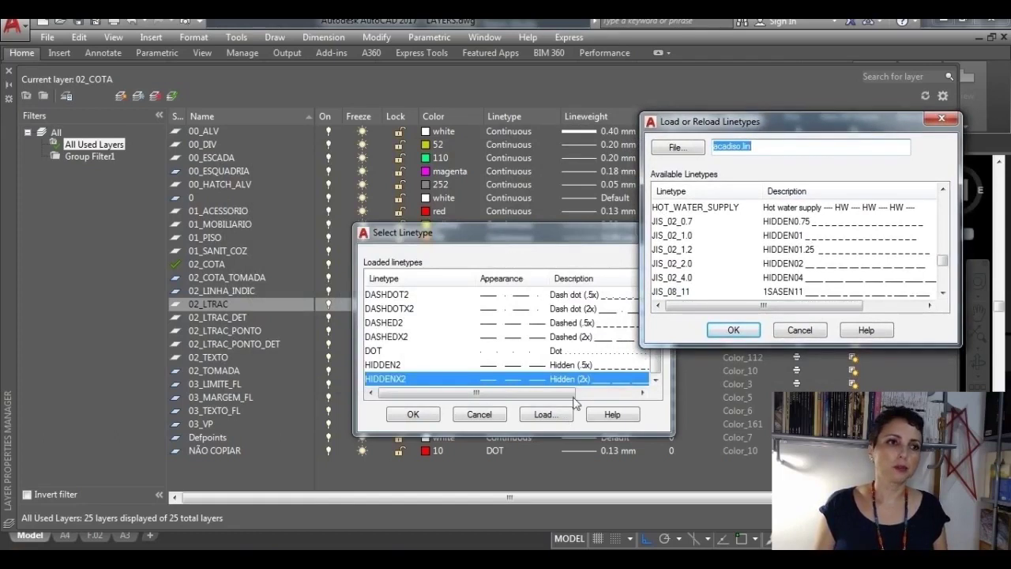
pyautogui.click(797, 330)
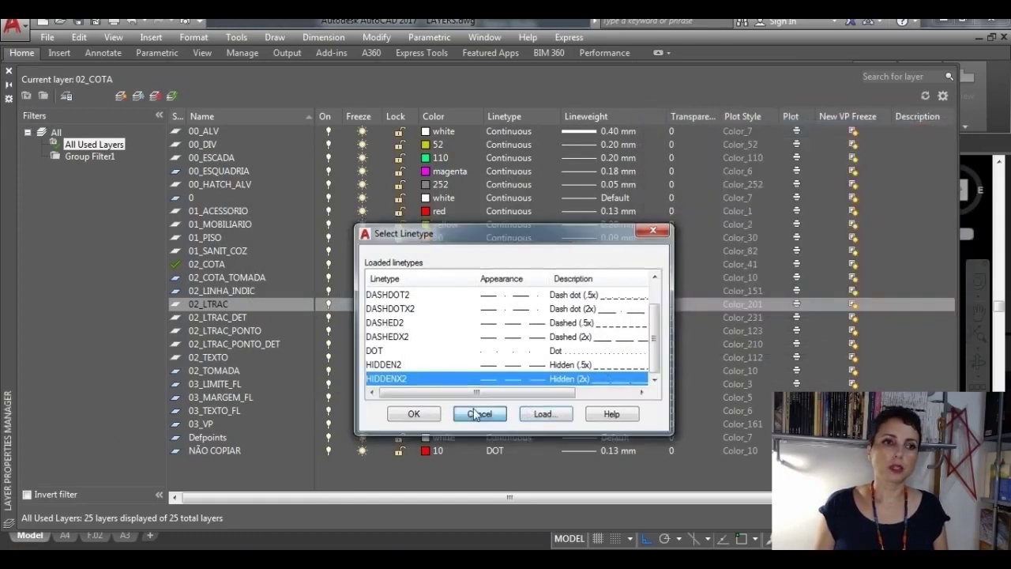
pyautogui.click(478, 413)
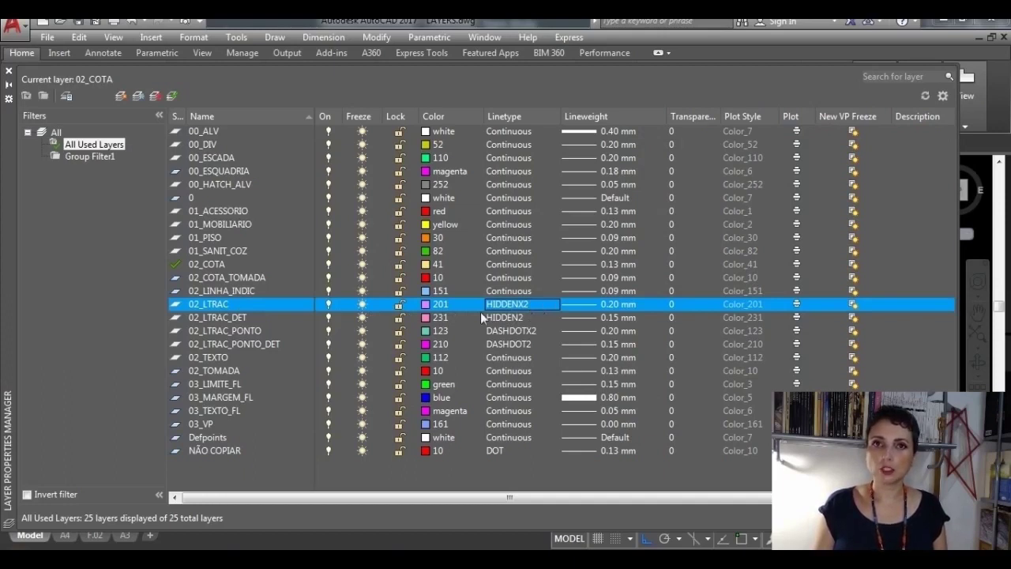
# Try to load linetype HIDDENX2 from acadiso.lin for the 02_LTRAC layer and cancel the reload
pyautogui.click(270, 319)
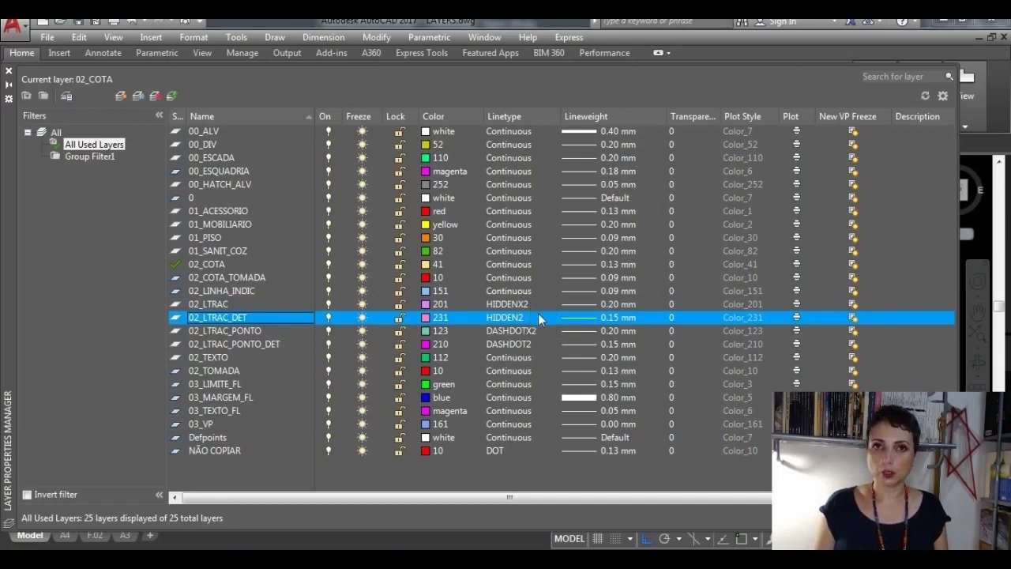
pyautogui.click(258, 306)
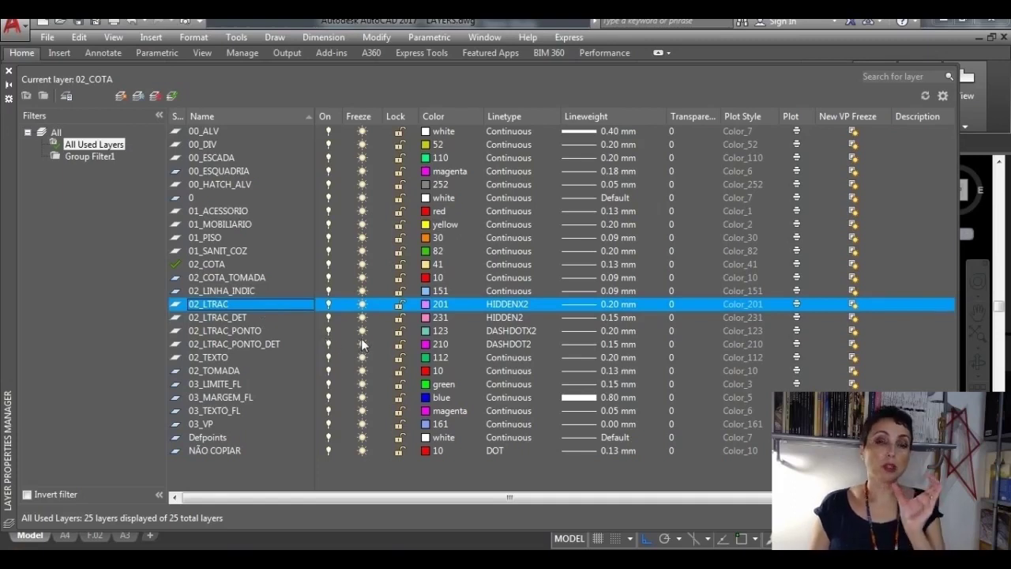
pyautogui.click(507, 304)
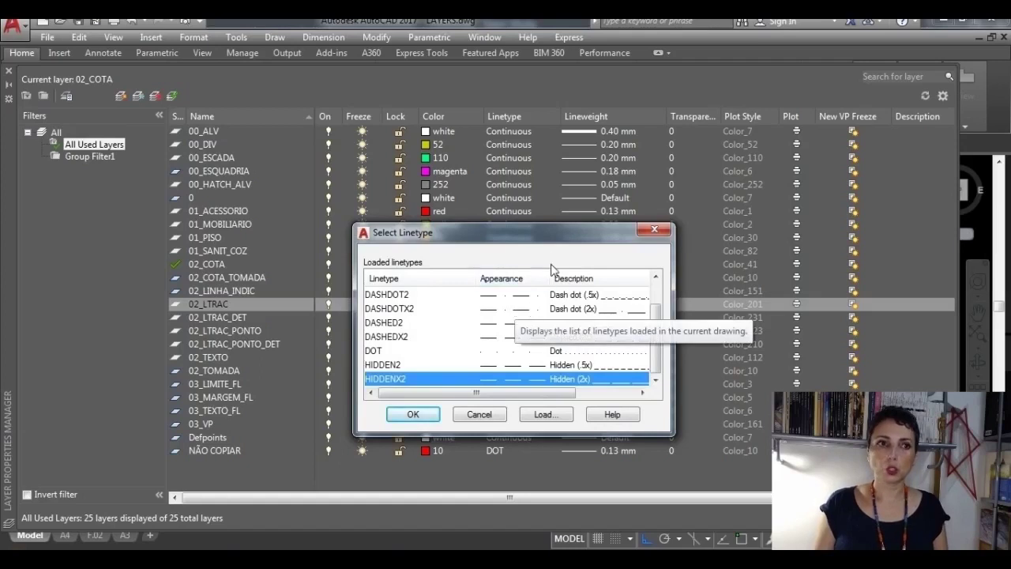
pyautogui.moveTo(549, 240); pyautogui.dragTo(779, 131)
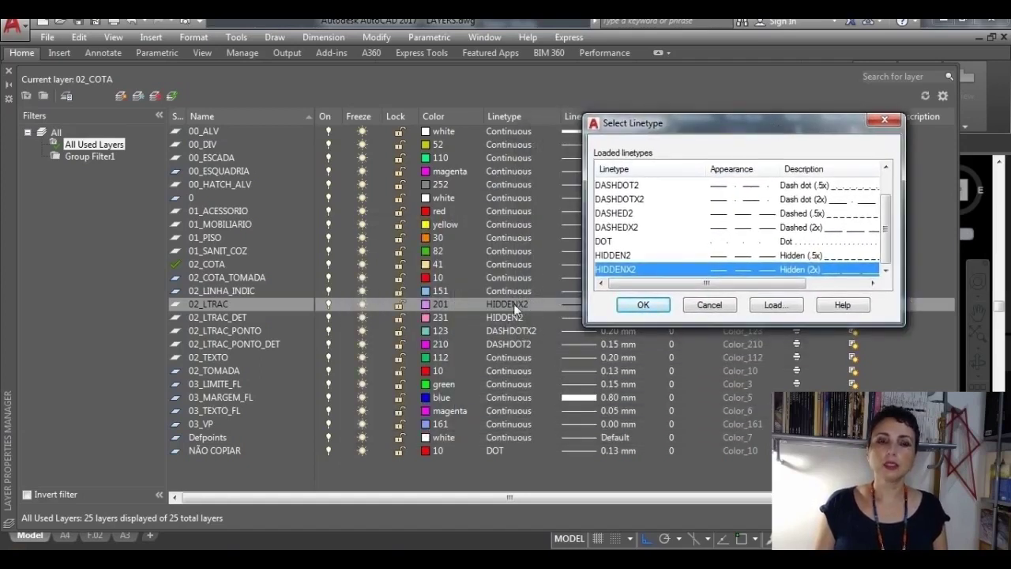
pyautogui.click(774, 305)
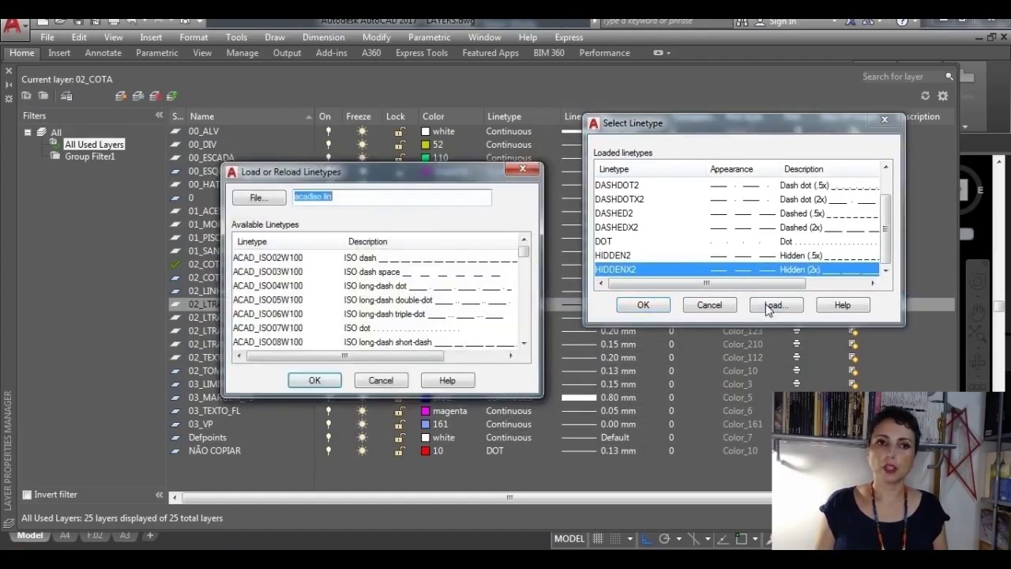
pyautogui.moveTo(521, 252); pyautogui.dragTo(517, 304)
pyautogui.click(280, 302)
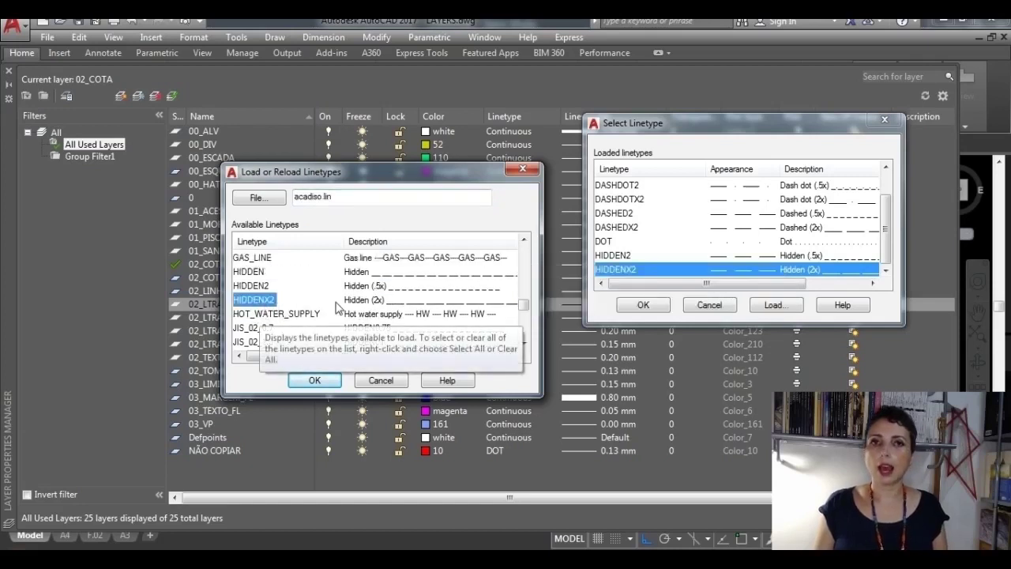
pyautogui.click(314, 381)
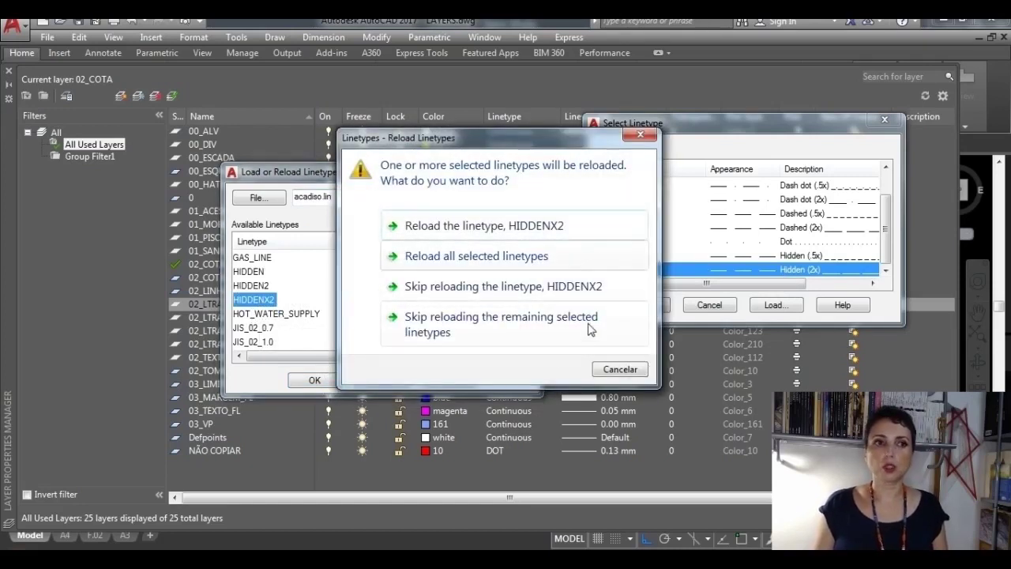
pyautogui.click(615, 367)
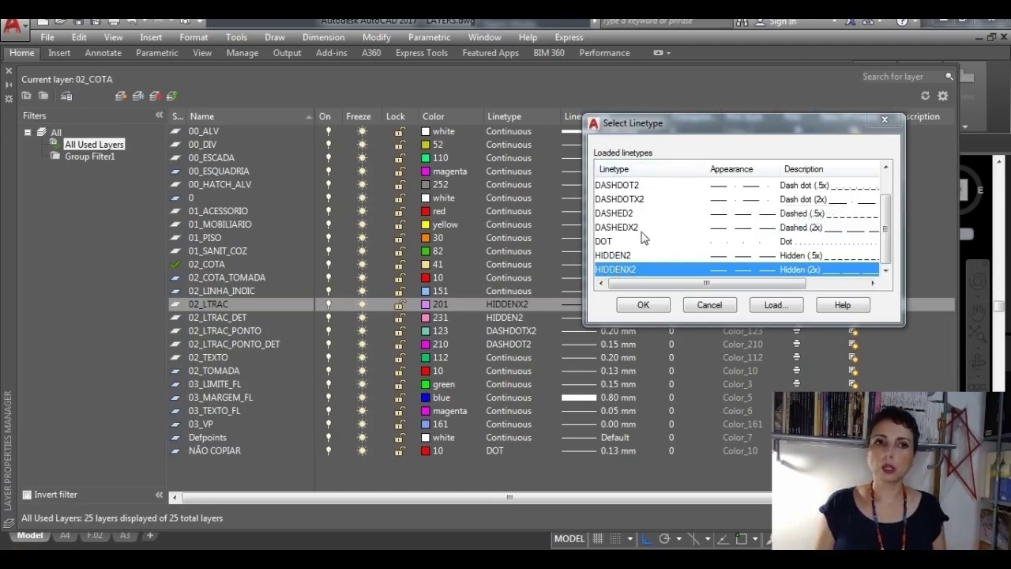
# Compare the loaded dash-dot, dashed and hidden linetypes for the 02_LTRAC layer and assign HIDDENX2
pyautogui.click(640, 275)
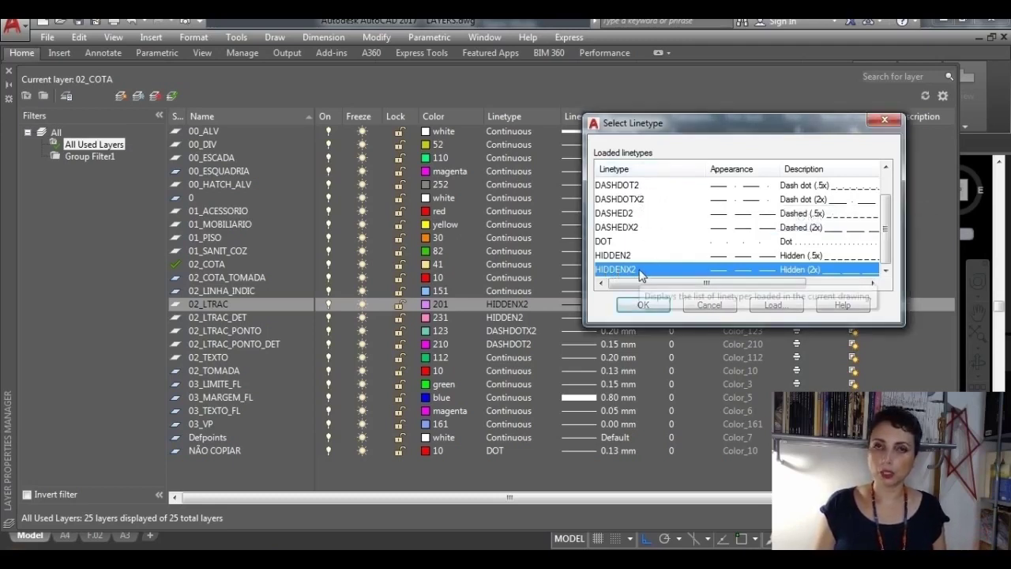
pyautogui.click(644, 227)
pyautogui.click(640, 202)
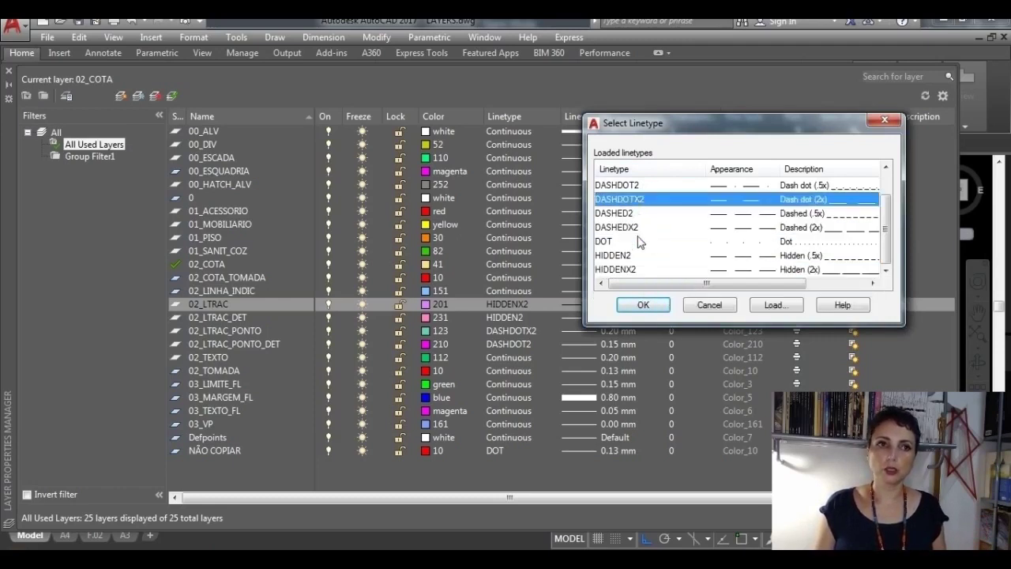
pyautogui.click(633, 227)
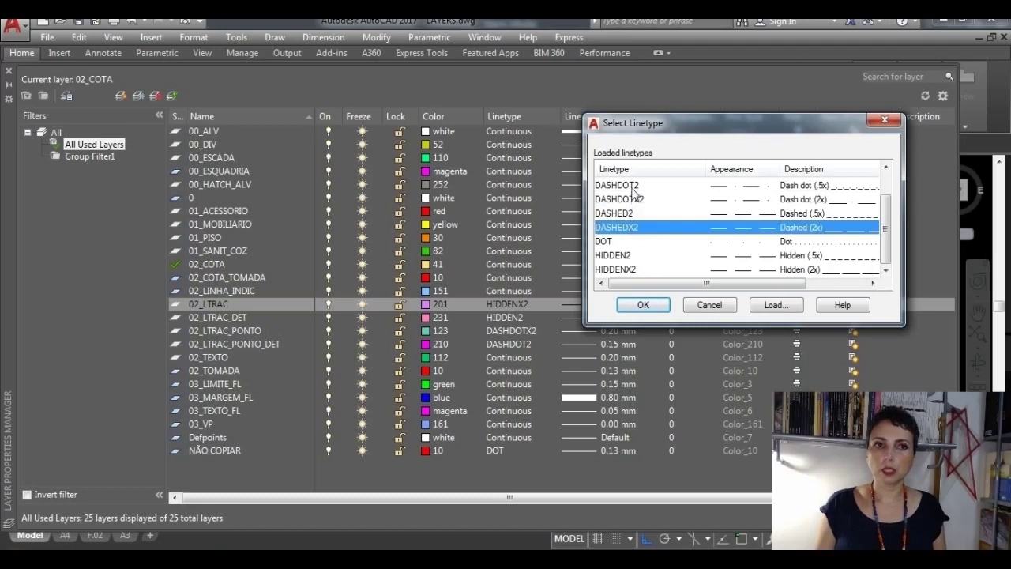
pyautogui.click(632, 186)
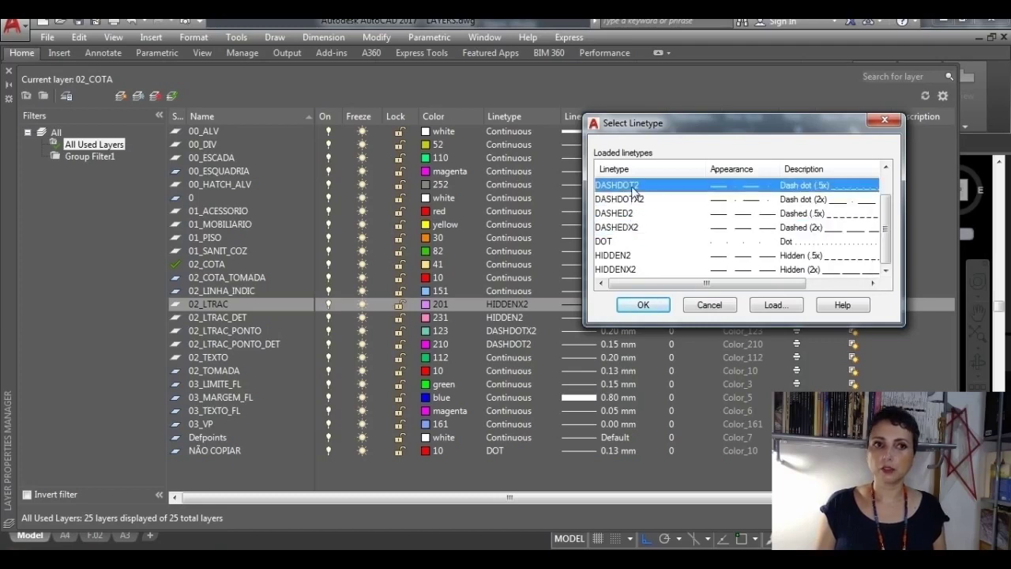
pyautogui.click(639, 270)
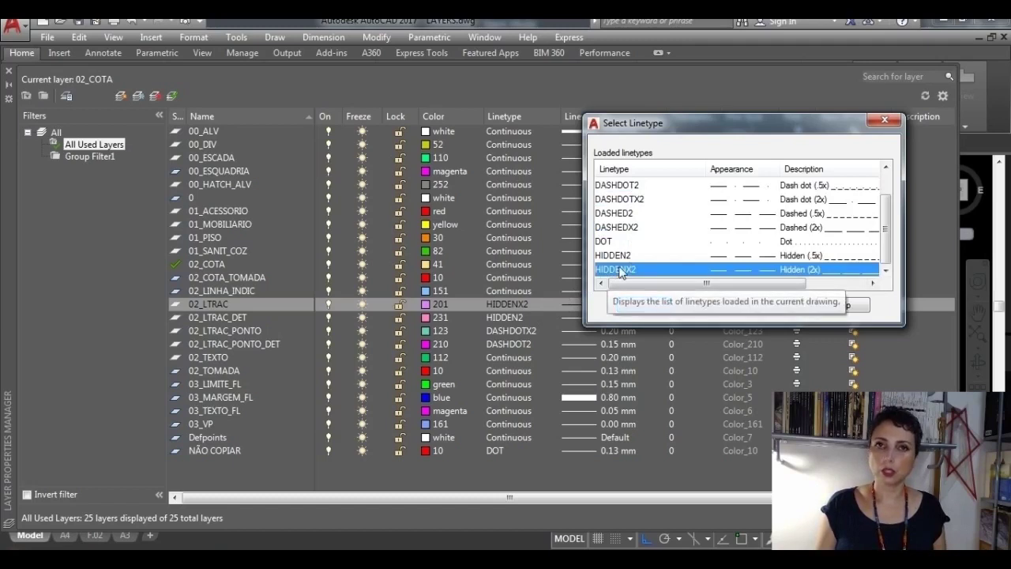
pyautogui.click(641, 308)
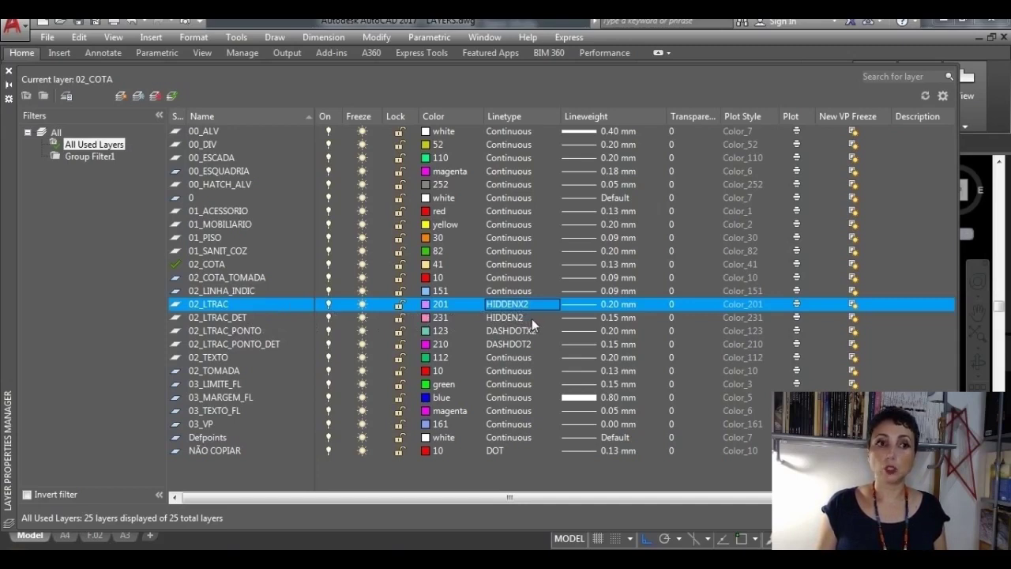
# Examine the linetypes of the 02_LTRAC_PONTO, 02_LTRAC_PONTO_DET and 00_HATCH_ALV layers, cancelling the linetype selection without a change
pyautogui.click(269, 331)
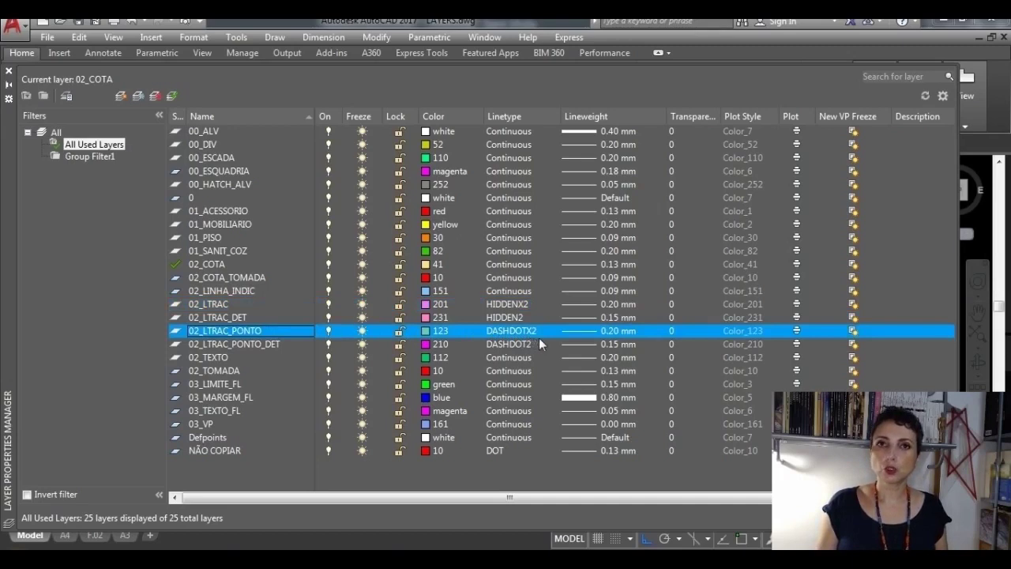
pyautogui.click(266, 343)
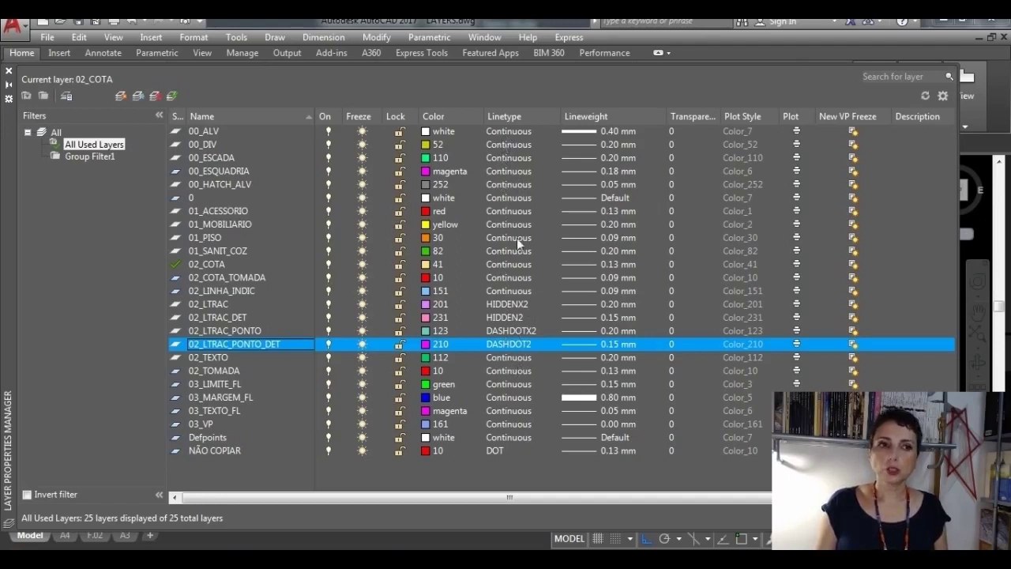
pyautogui.click(514, 187)
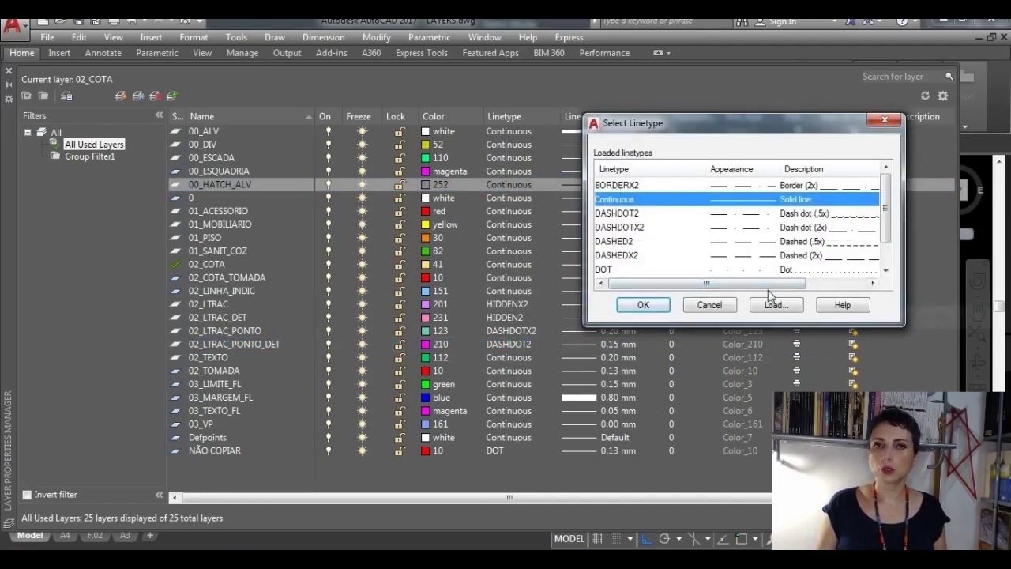
pyautogui.click(708, 305)
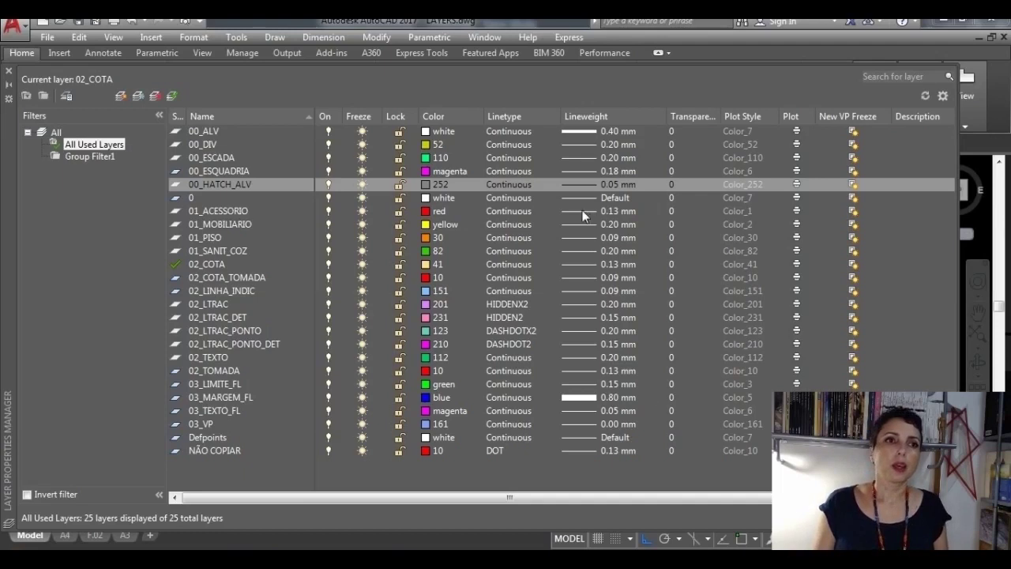
# Review the range of available lineweights for the 00_ALV layer and assign 0.40 mm
pyautogui.click(614, 131)
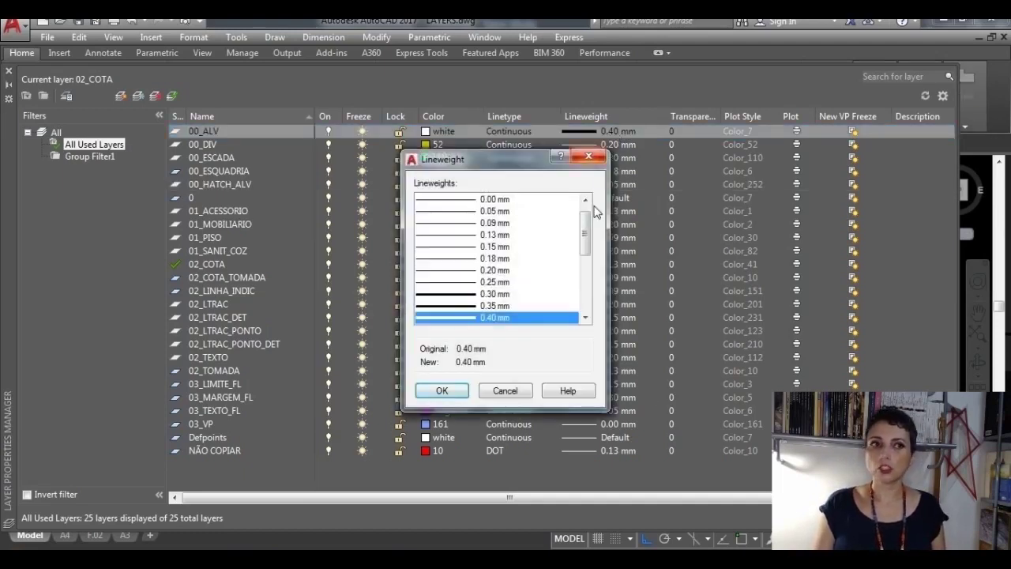
pyautogui.scroll(-5, 587, 233)
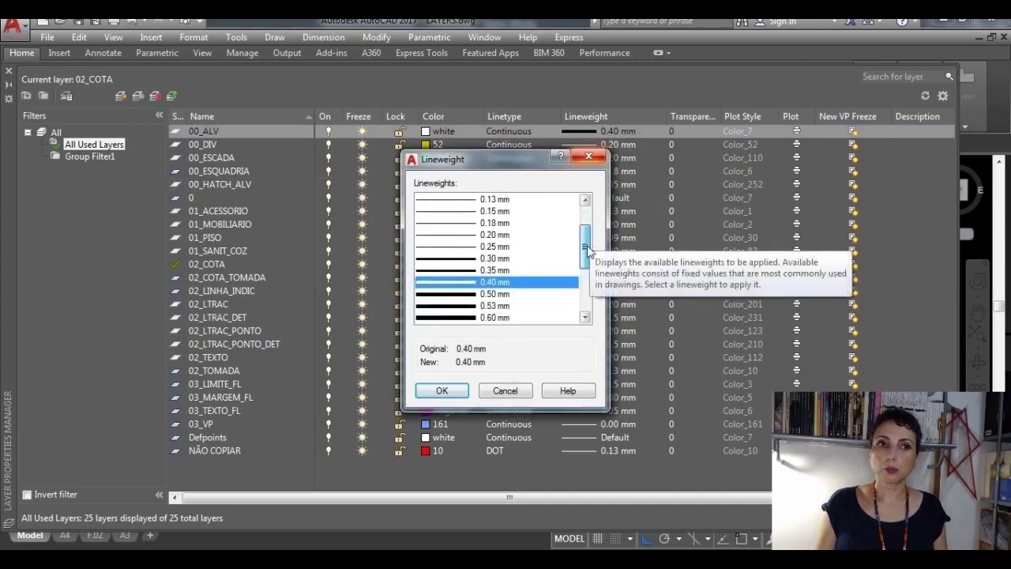
pyautogui.scroll(5, 591, 227)
pyautogui.moveTo(592, 217)
pyautogui.mouseDown()
pyautogui.moveTo(586, 287)
pyautogui.moveTo(587, 217)
pyautogui.mouseUp()
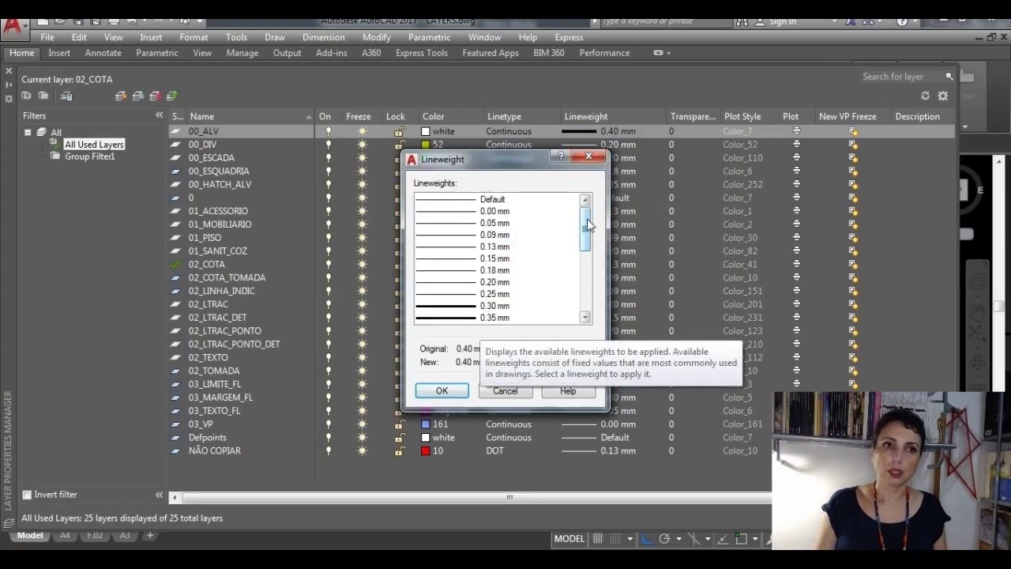
pyautogui.moveTo(587, 225); pyautogui.dragTo(584, 282)
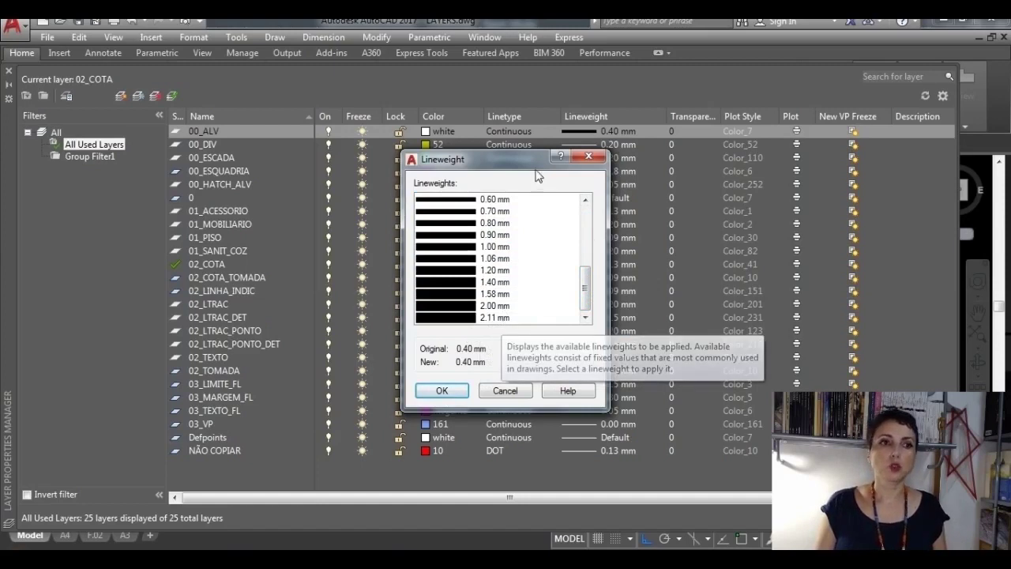
pyautogui.moveTo(529, 164); pyautogui.dragTo(812, 128)
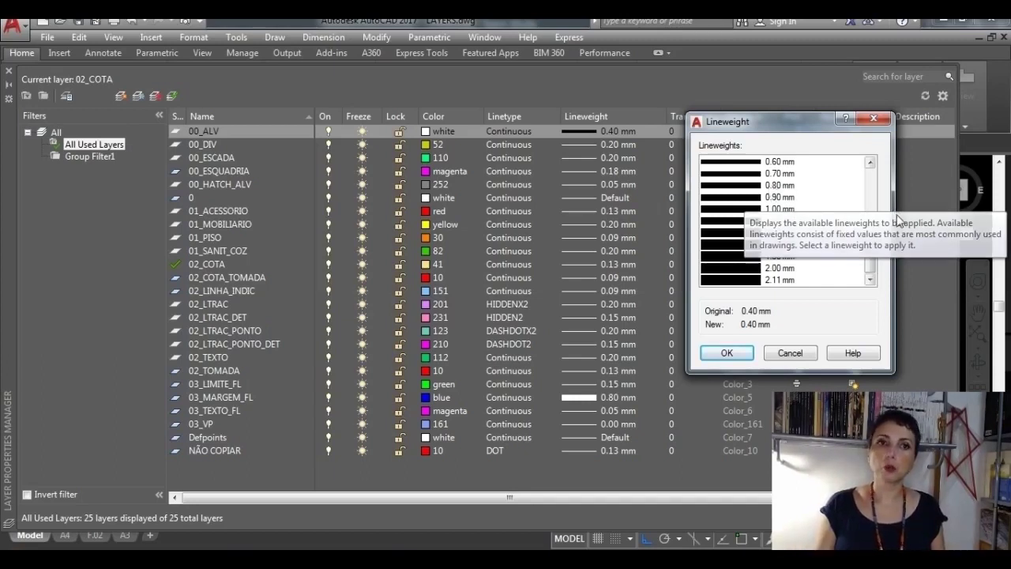
pyautogui.moveTo(874, 237); pyautogui.dragTo(868, 189)
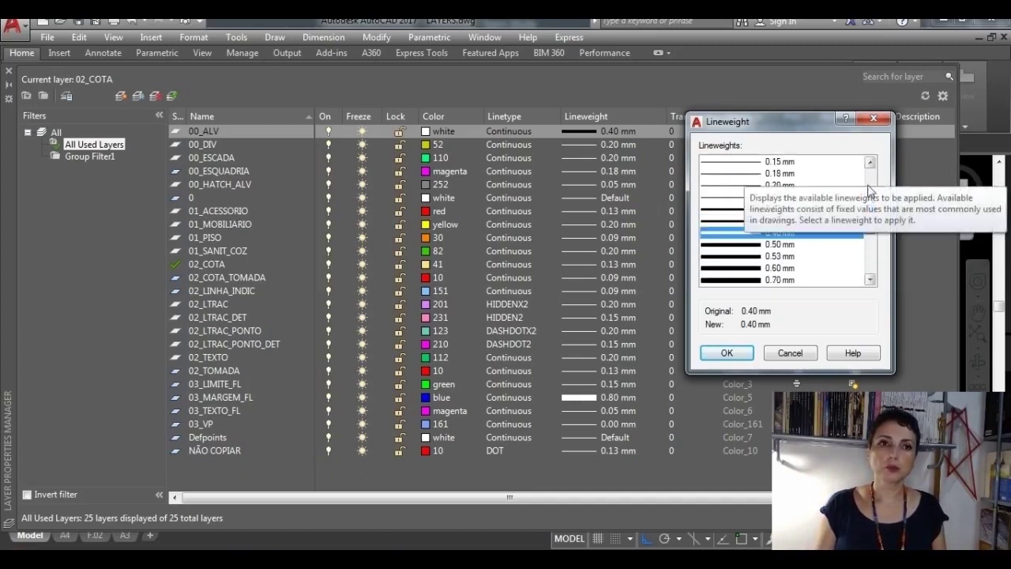
pyautogui.click(835, 187)
pyautogui.click(807, 234)
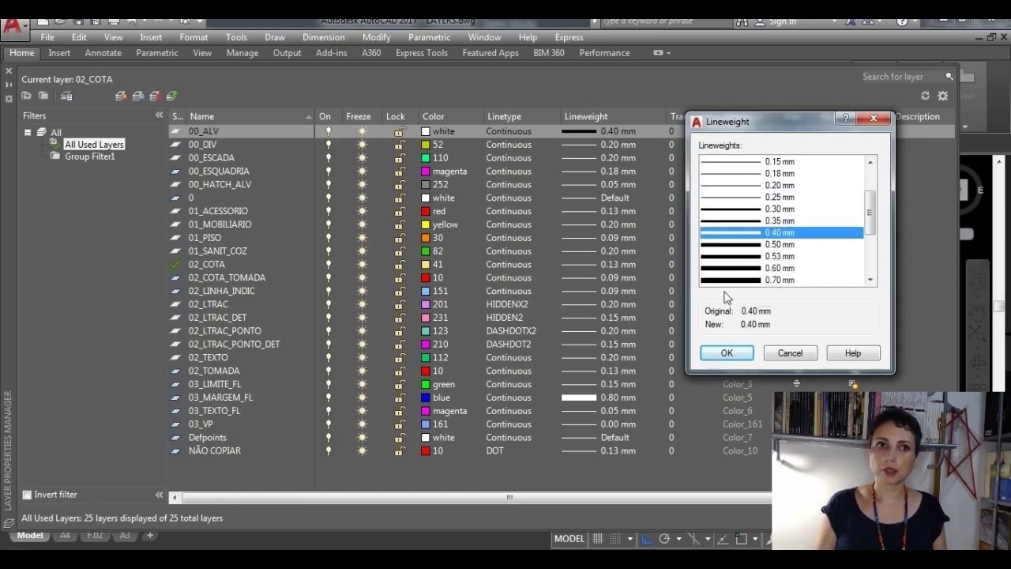
pyautogui.click(733, 354)
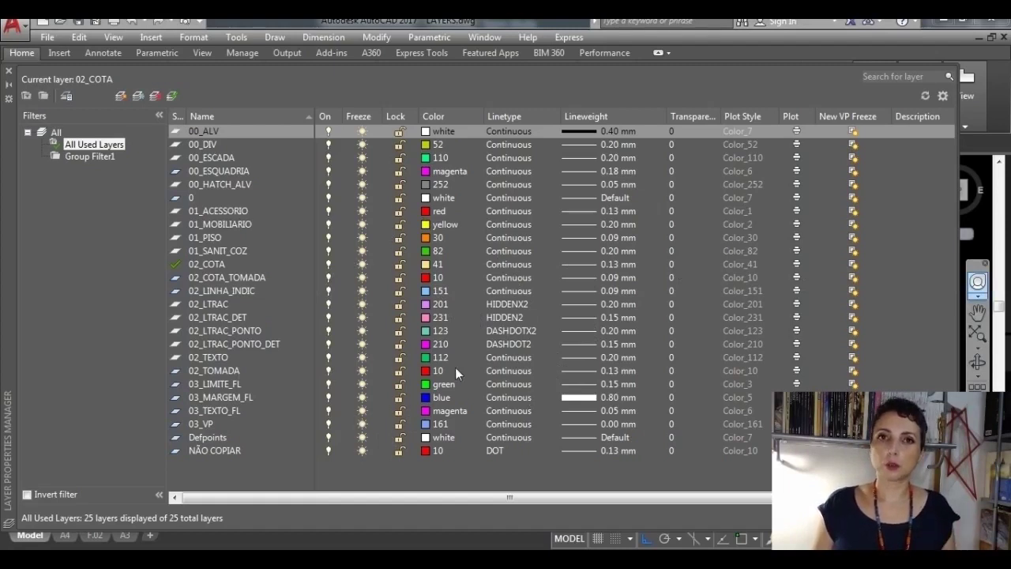
# Close the layer manager to save the drawing, and undo the last operation
pyautogui.click(9, 72)
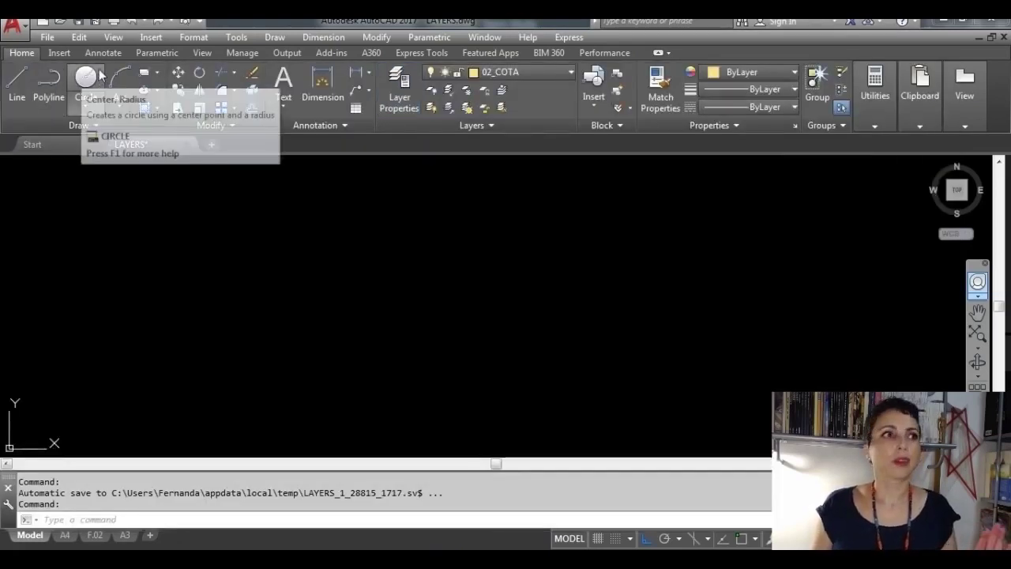
pyautogui.click(76, 24)
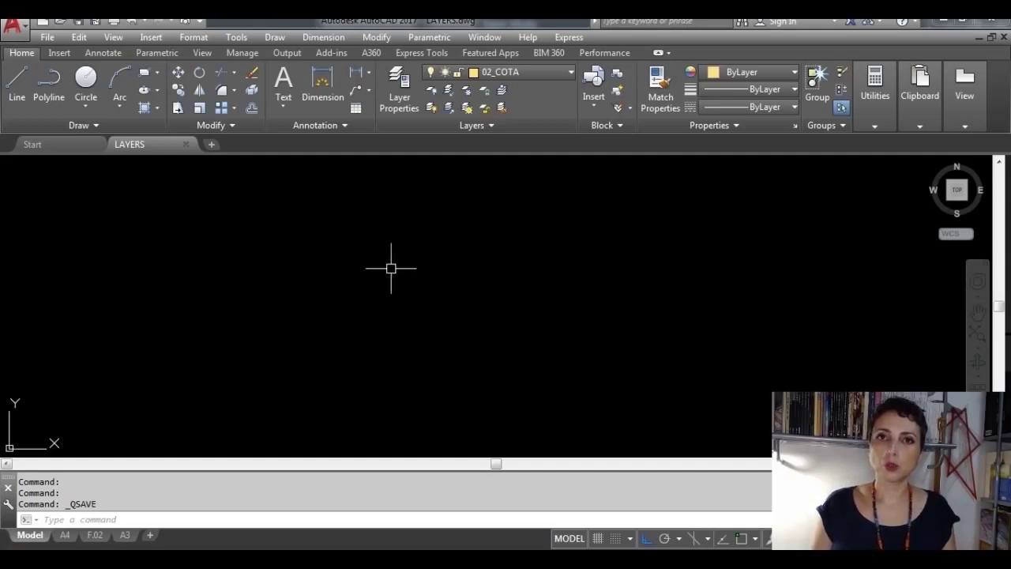
pyautogui.hotkey('ctrl', 'z')
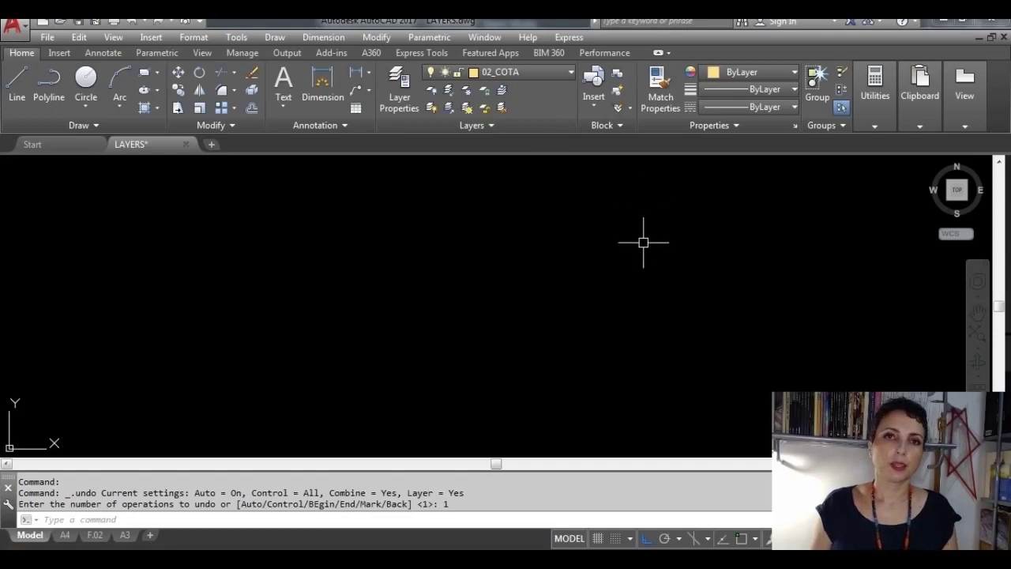
# Make 00_ESCADA the current layer and draw a horizontal line on it in the empty model space
pyautogui.click(571, 73)
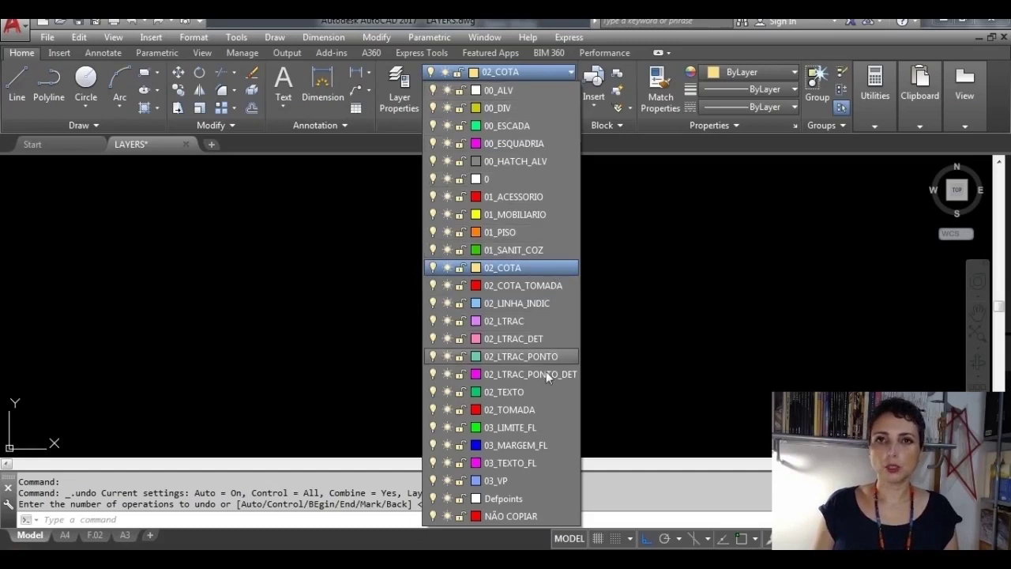
pyautogui.click(518, 130)
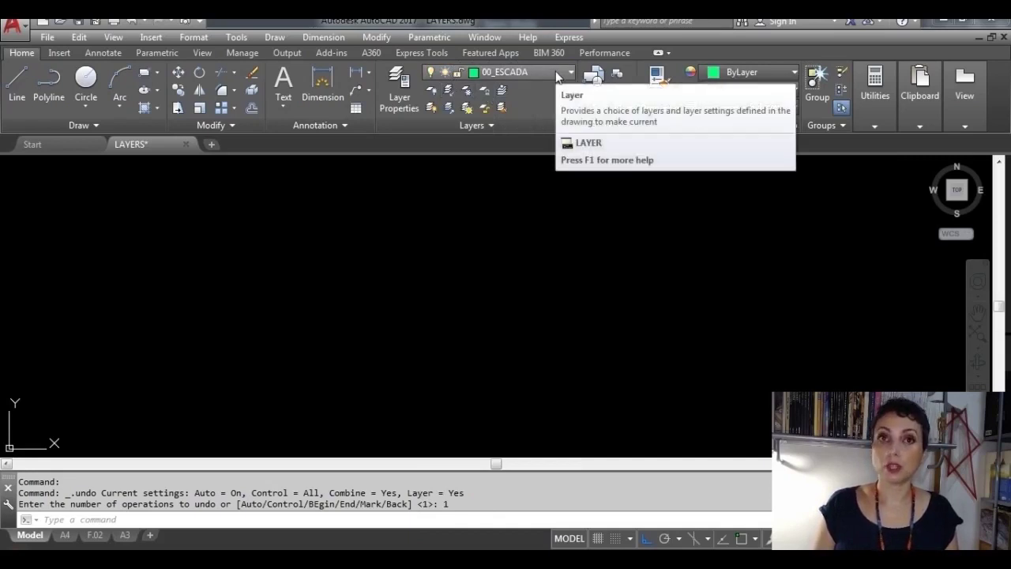
pyautogui.click(17, 83)
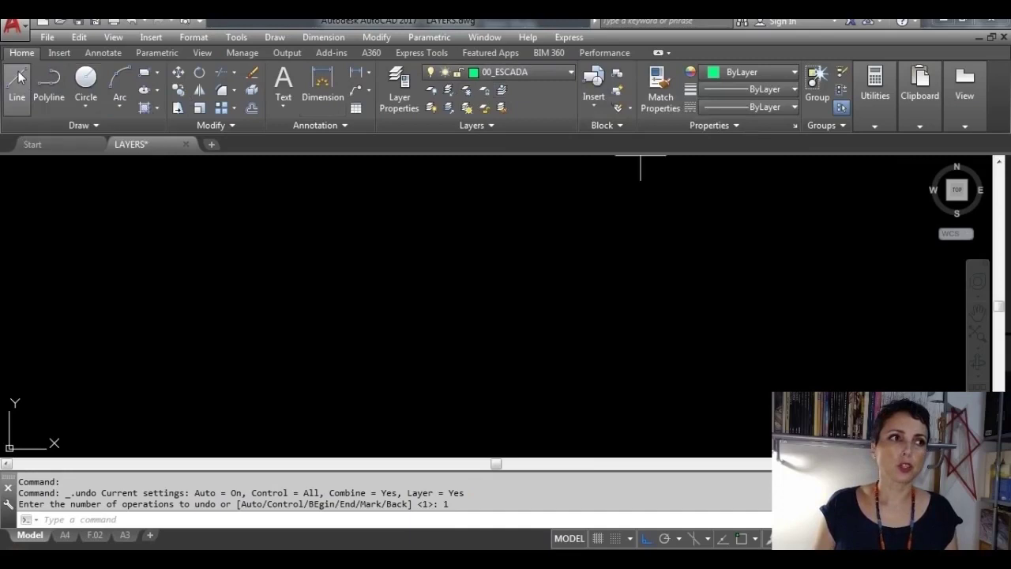
pyautogui.click(281, 283)
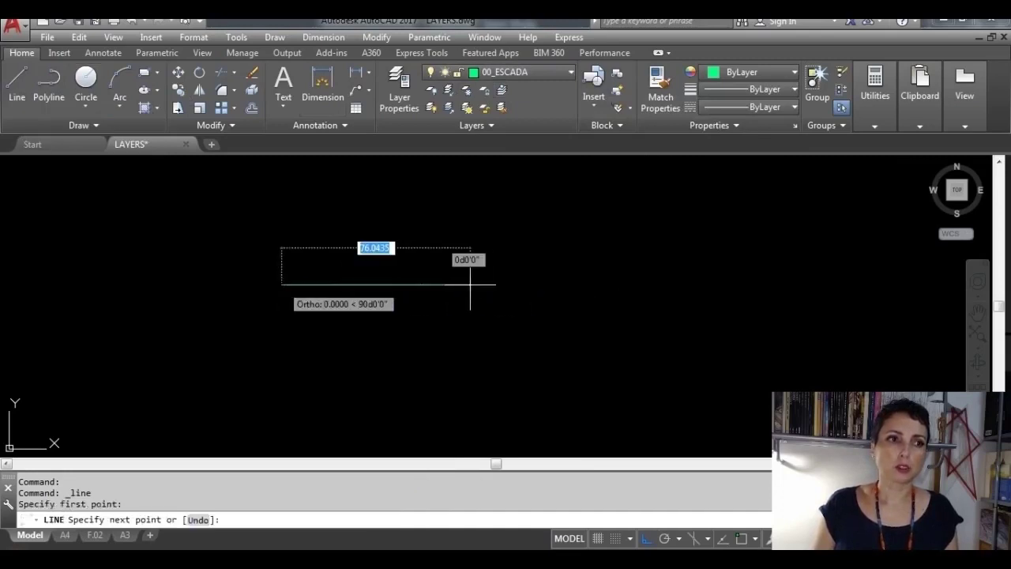
pyautogui.click(523, 282)
pyautogui.press('Return')
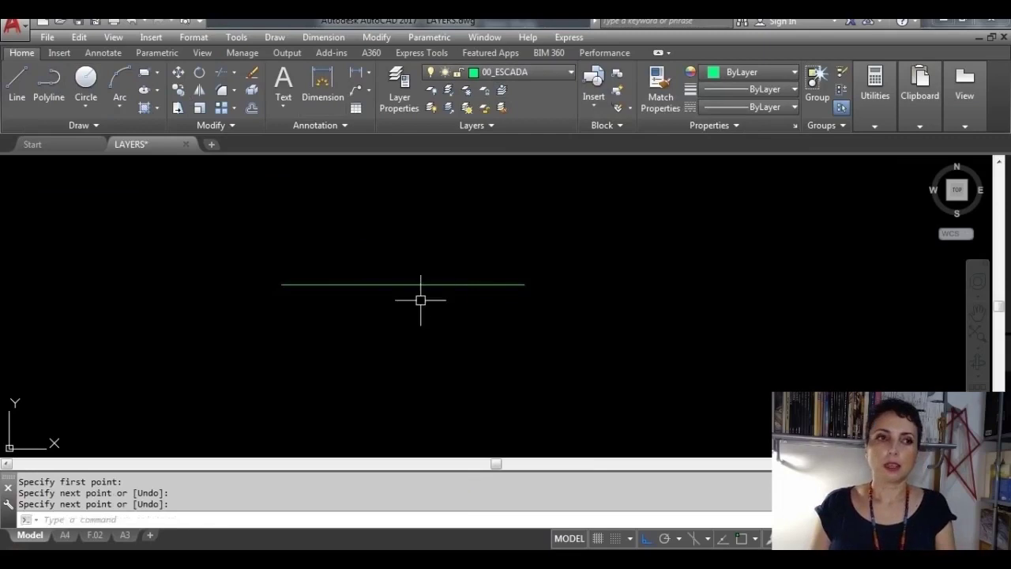
# Make 00_ESQUADRIA the current layer and draw a vertical line on it crossing the existing horizontal line
pyautogui.click(568, 73)
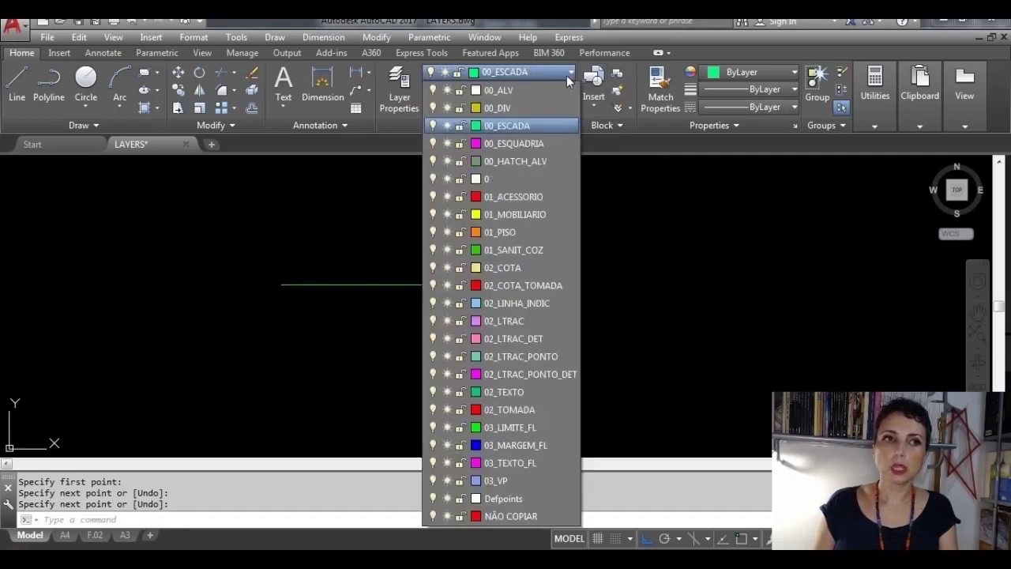
pyautogui.click(557, 144)
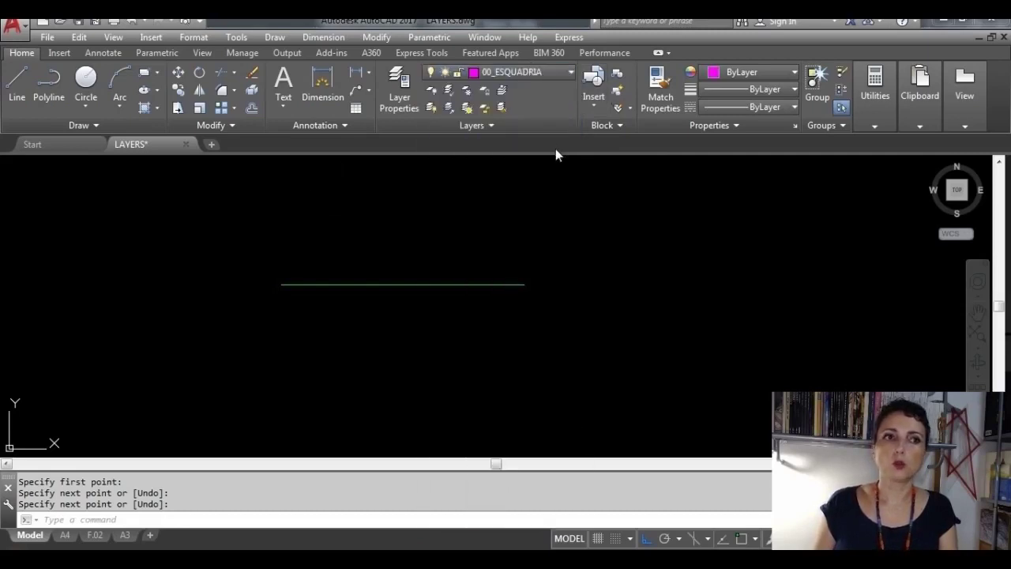
pyautogui.click(17, 81)
pyautogui.click(368, 219)
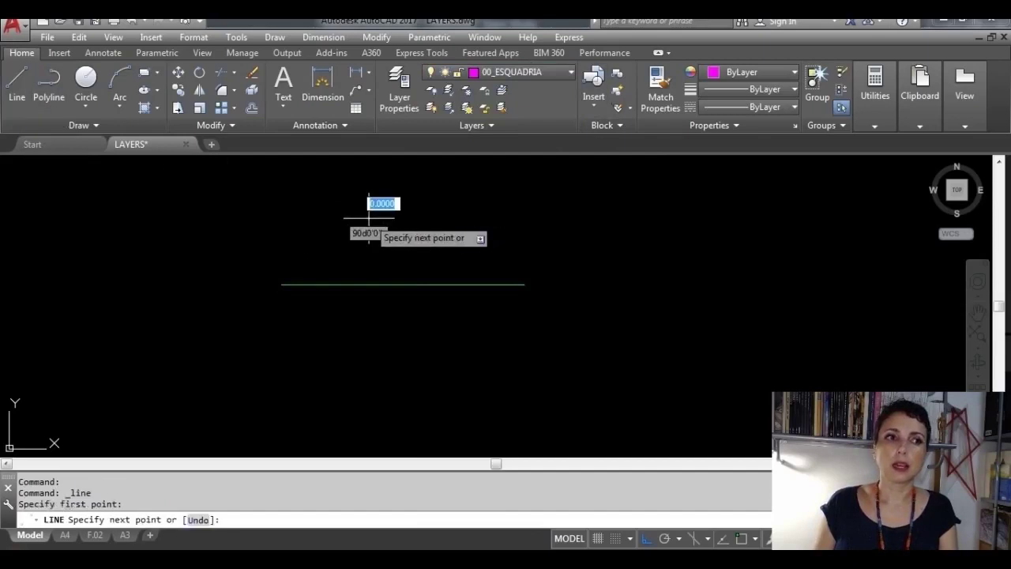
pyautogui.click(369, 383)
pyautogui.press('Return')
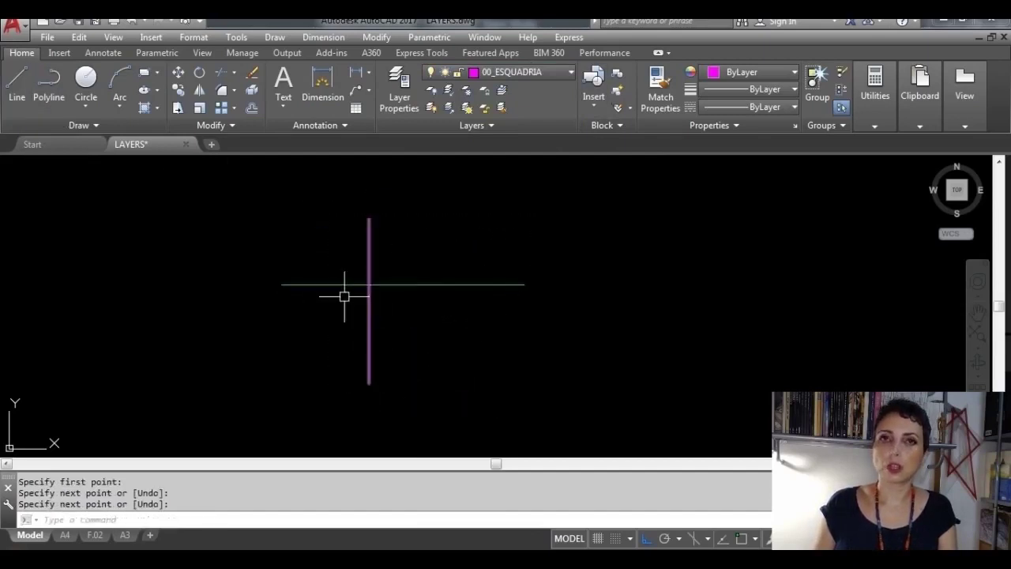
# Check which layer the vertical line and the horizontal line each belong to, clearing the selection after each
pyautogui.click(372, 260)
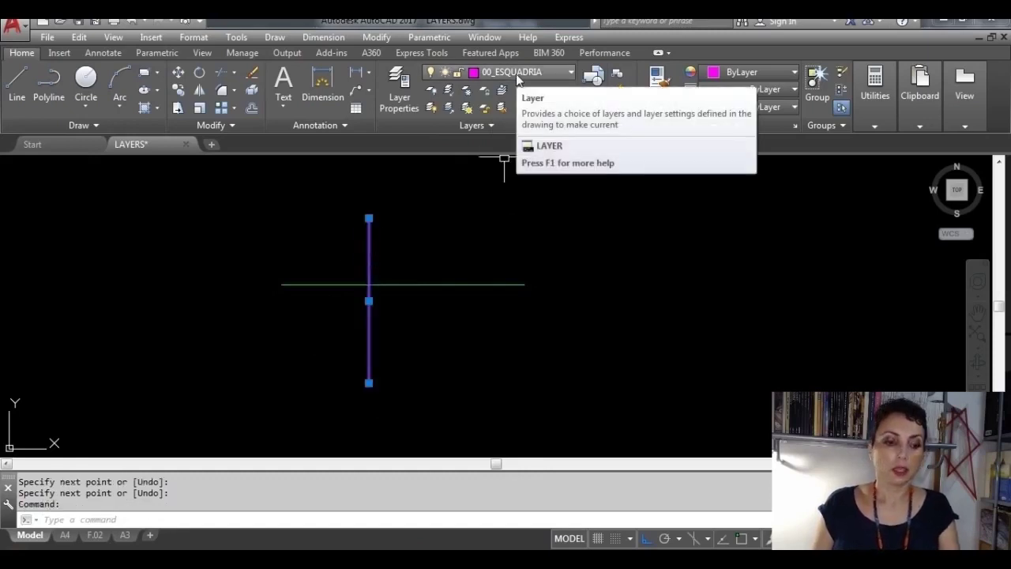
pyautogui.press('Escape')
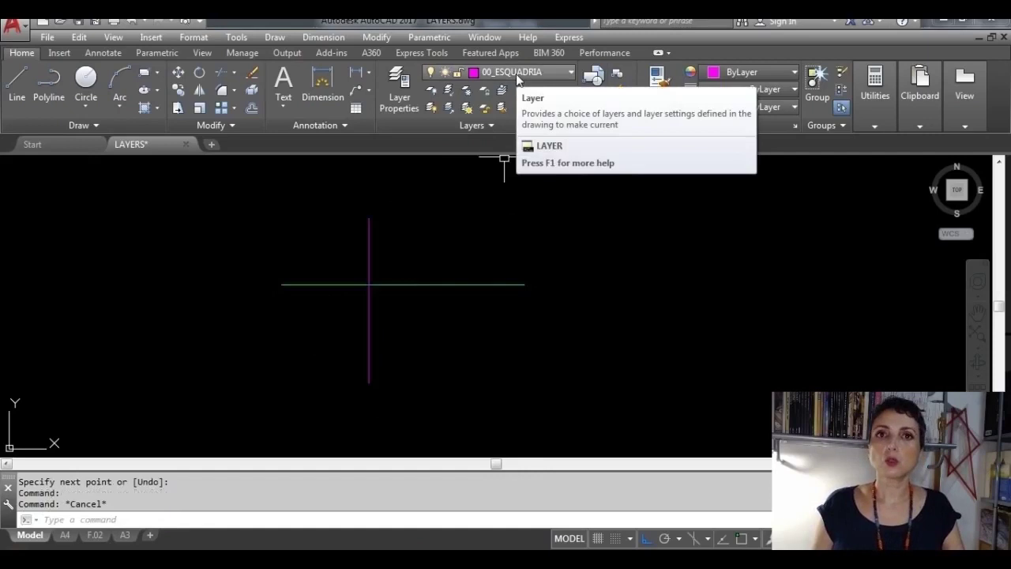
pyautogui.click(472, 285)
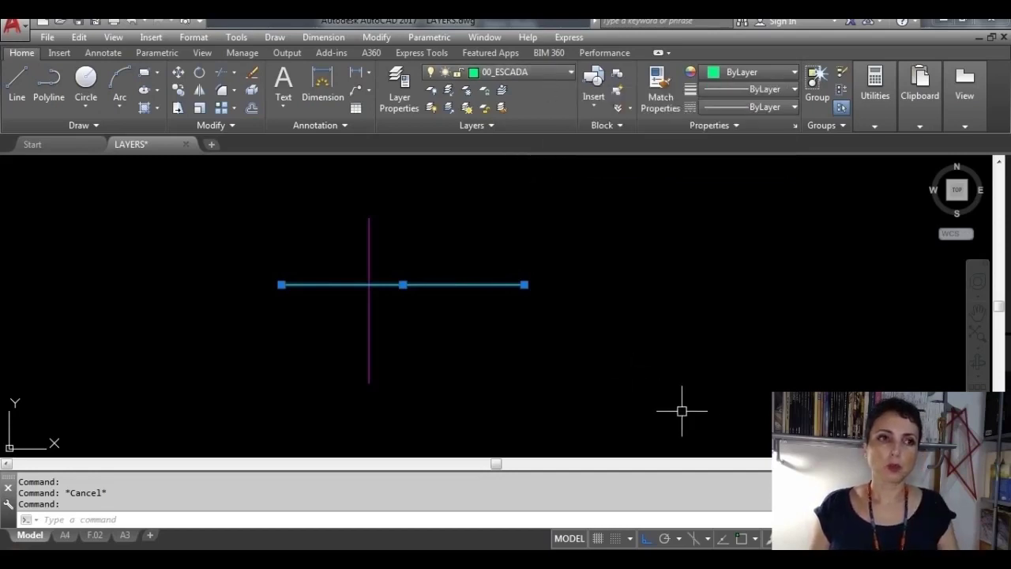
pyautogui.press('Escape')
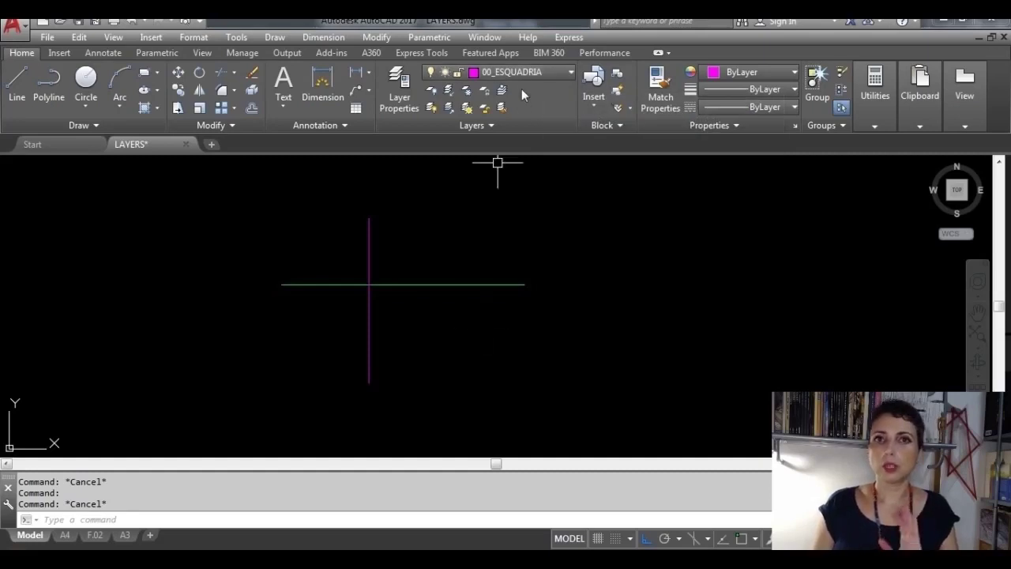
pyautogui.click(489, 286)
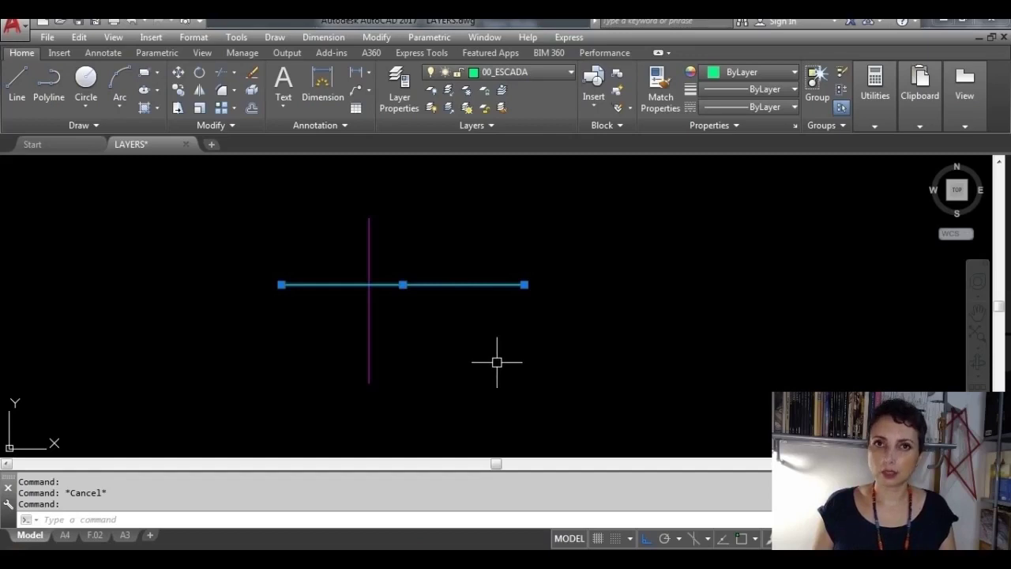
pyautogui.press('Escape')
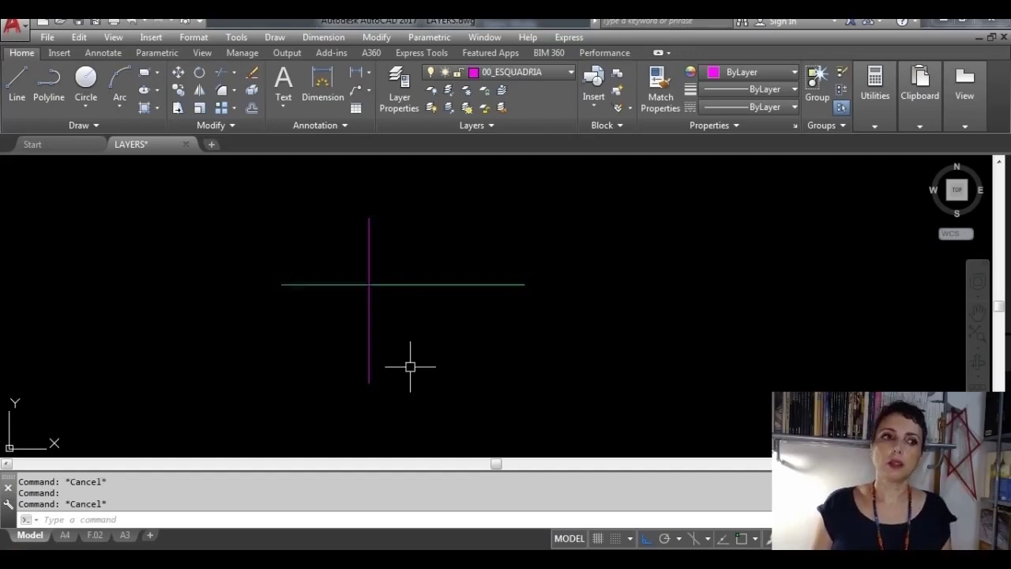
# Move the vertical line to the 00_ALV layer and check its layer assignment
pyautogui.click(369, 364)
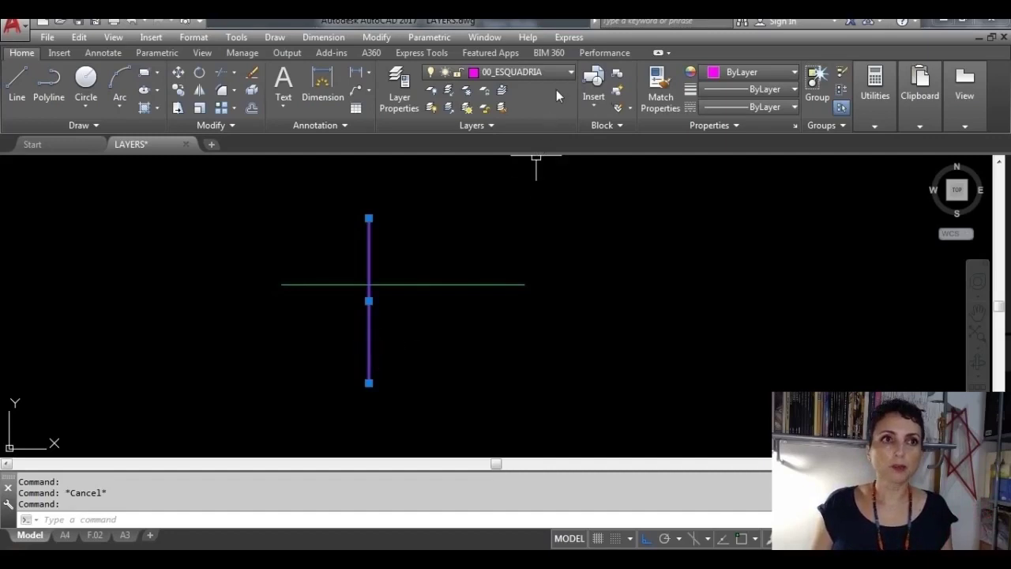
pyautogui.click(568, 74)
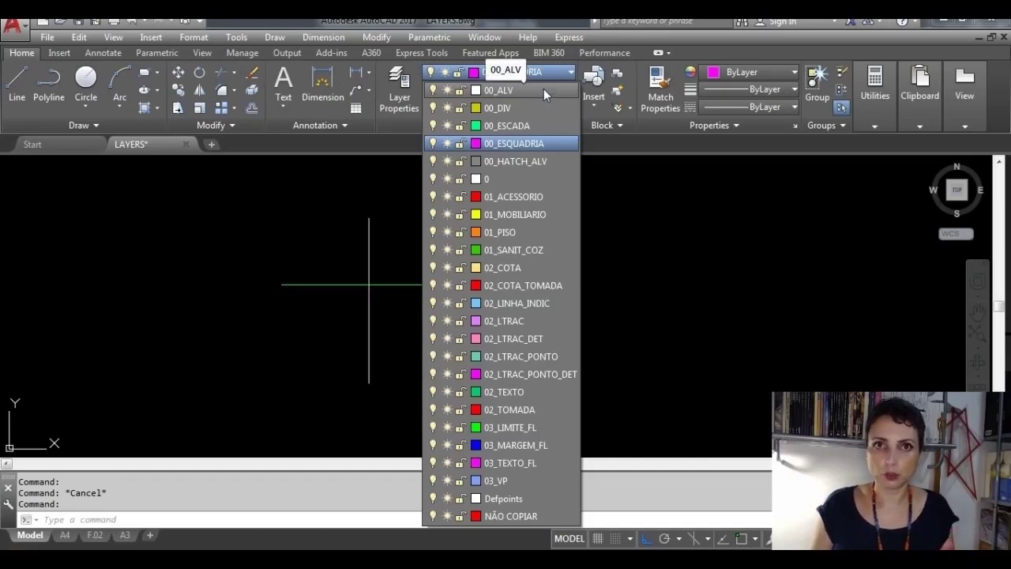
pyautogui.click(543, 92)
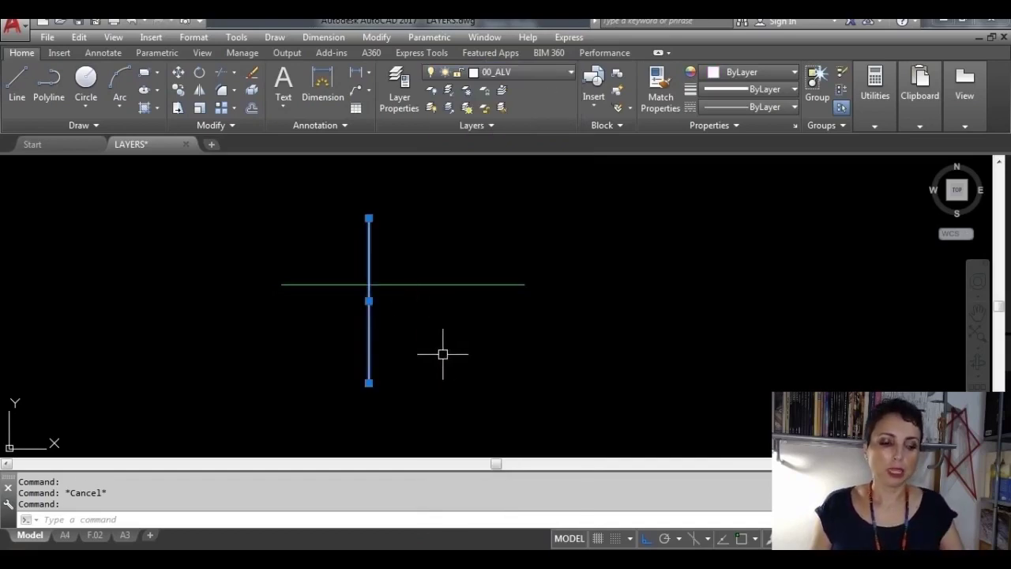
pyautogui.press('Escape')
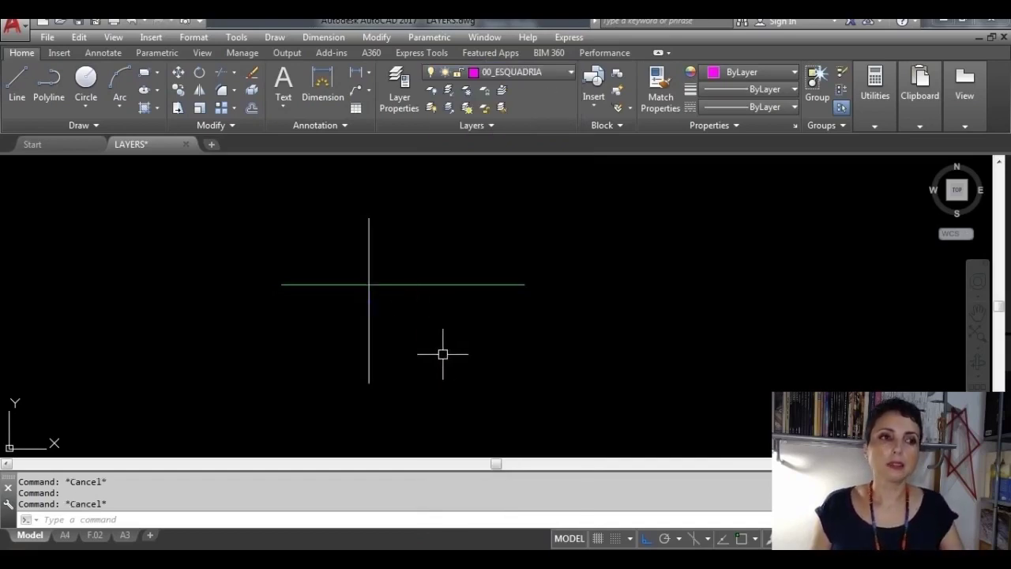
pyautogui.click(372, 360)
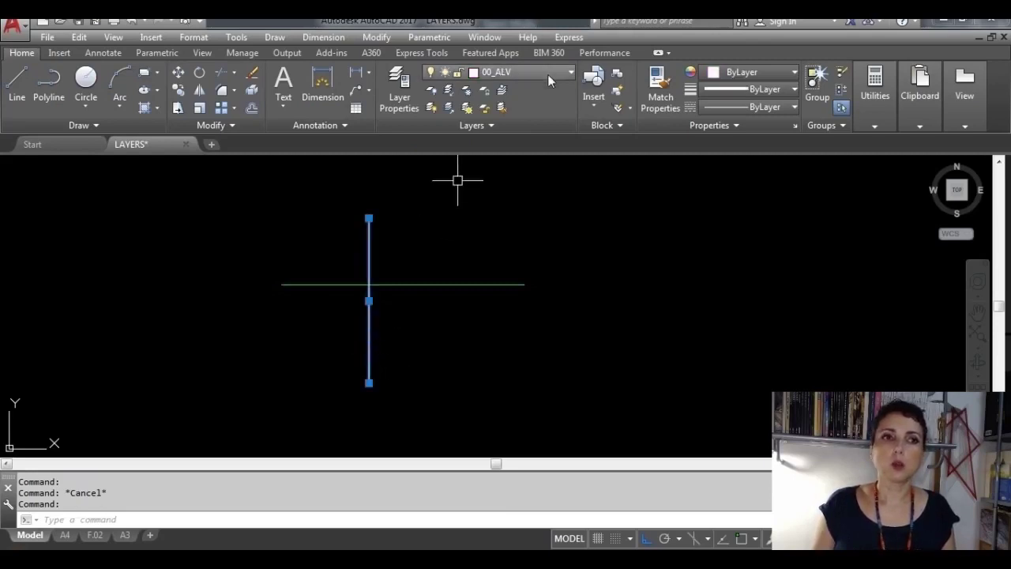
pyautogui.press('Escape')
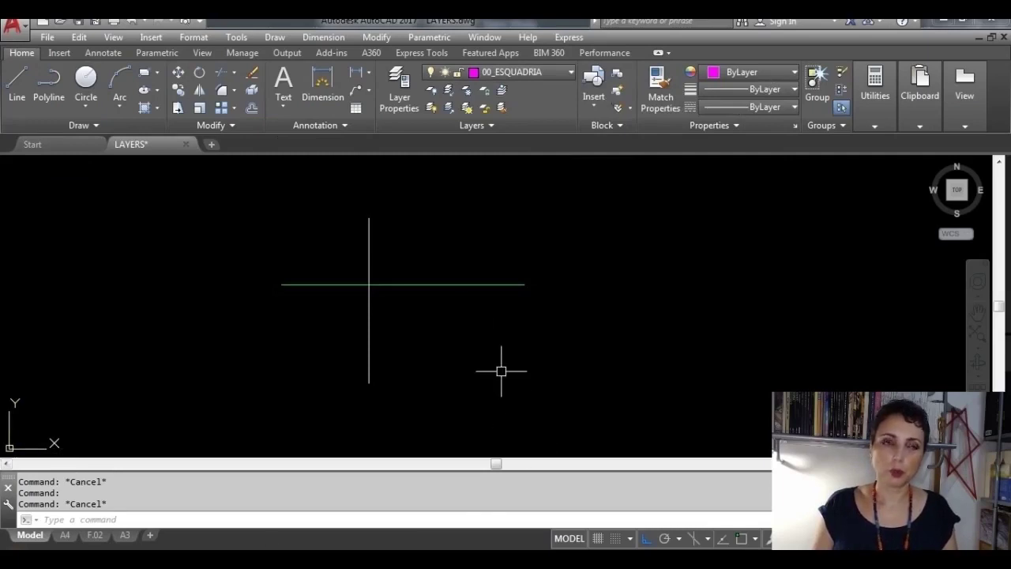
# Move the horizontal line to the 00_ESQUADRIA layer and clear the selection
pyautogui.click(424, 285)
pyautogui.click(420, 281)
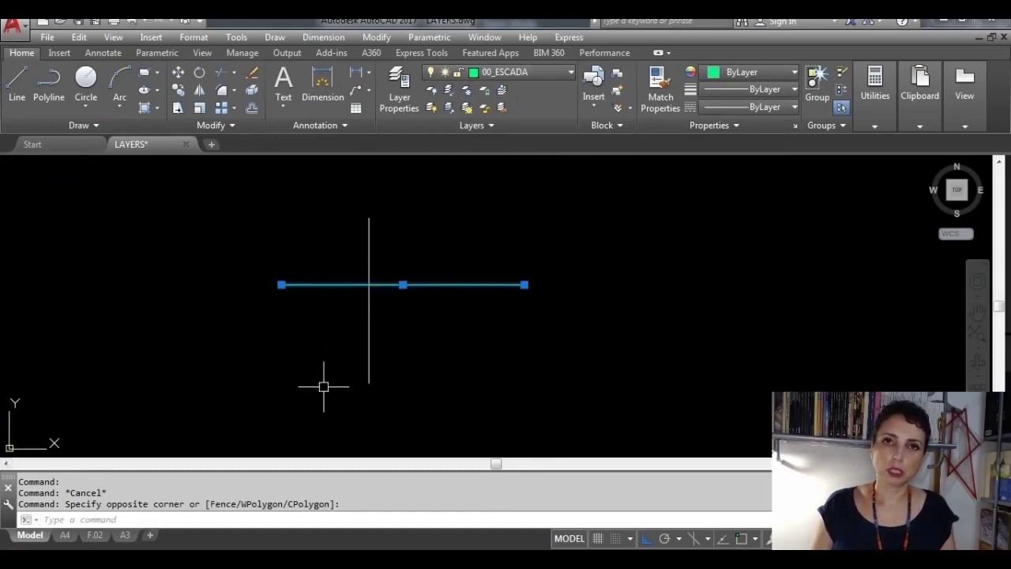
pyautogui.click(555, 77)
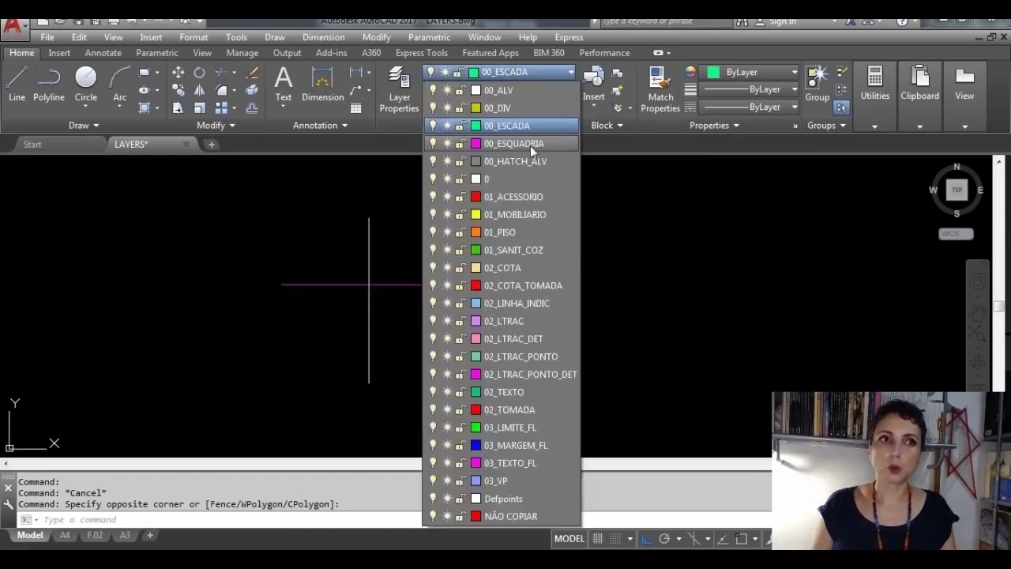
pyautogui.click(530, 145)
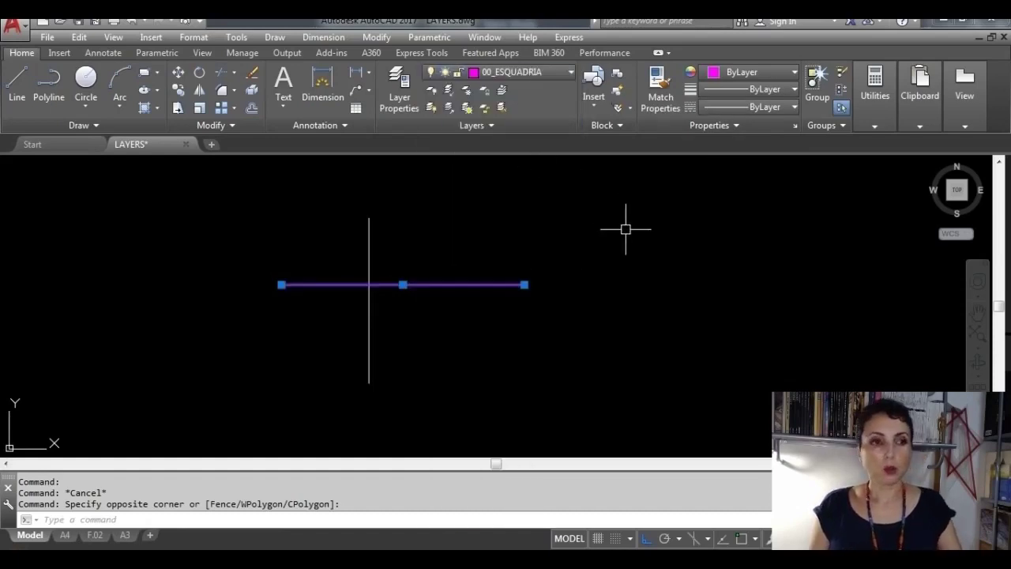
pyautogui.press('Escape')
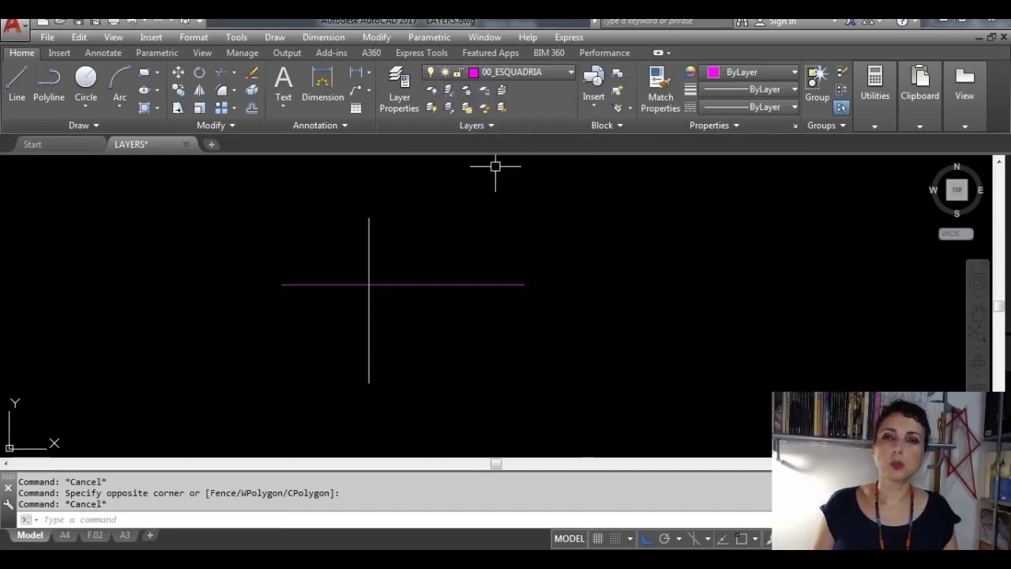
# Erase the horizontal line, then undo the erasure
pyautogui.click(440, 284)
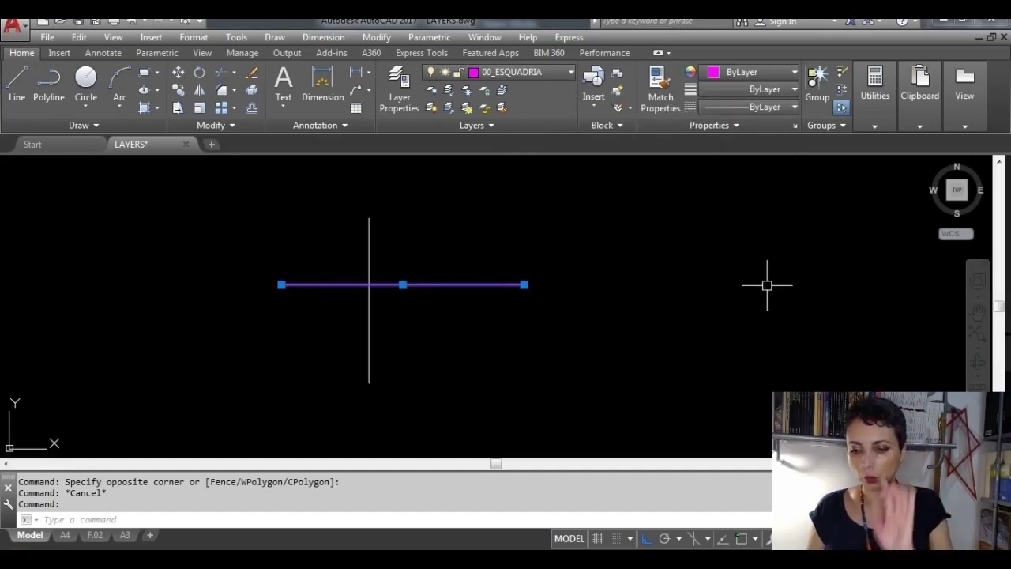
pyautogui.press('Delete')
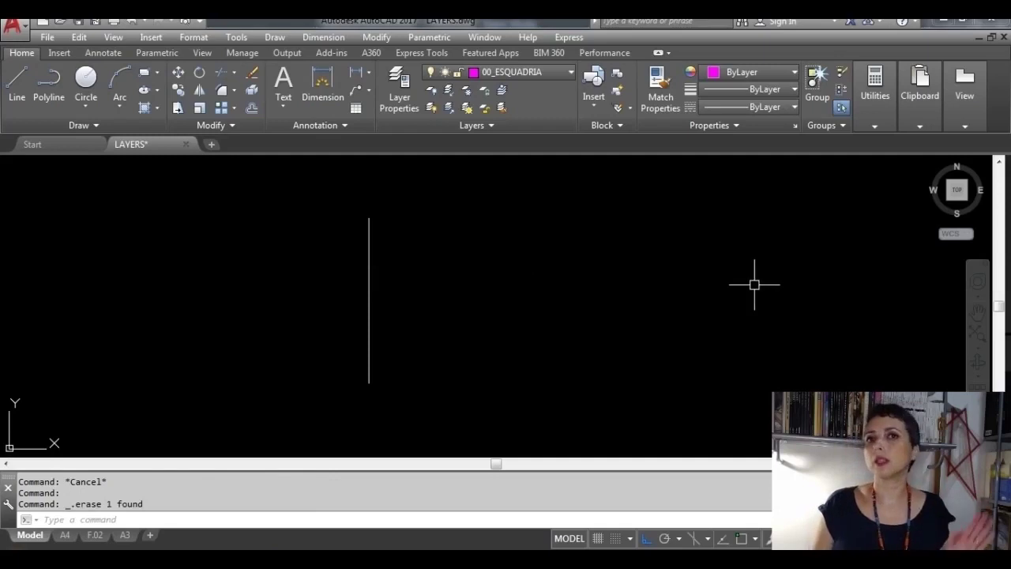
pyautogui.click(132, 22)
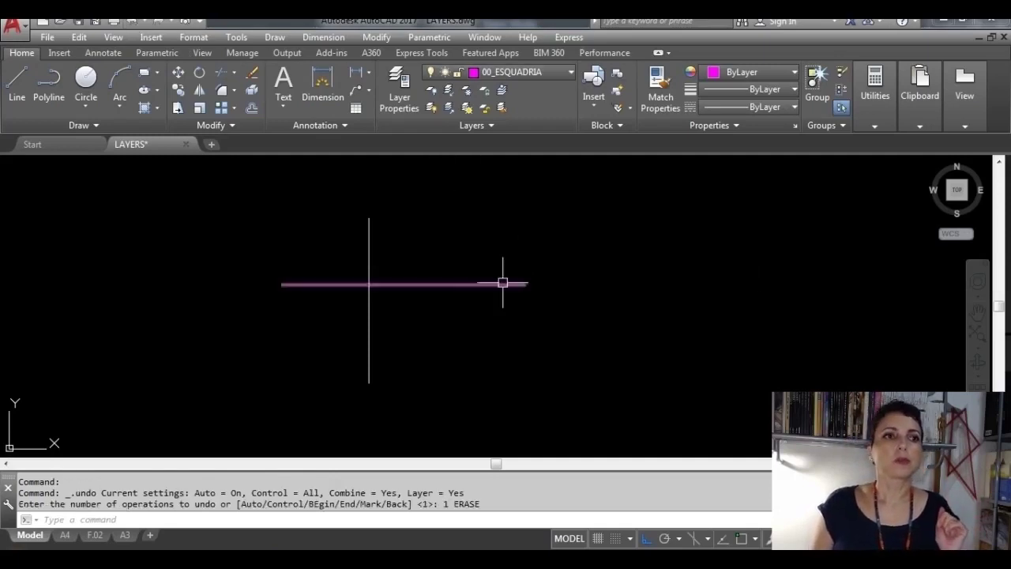
# Lock the 00_ESQUADRIA layer
pyautogui.click(558, 78)
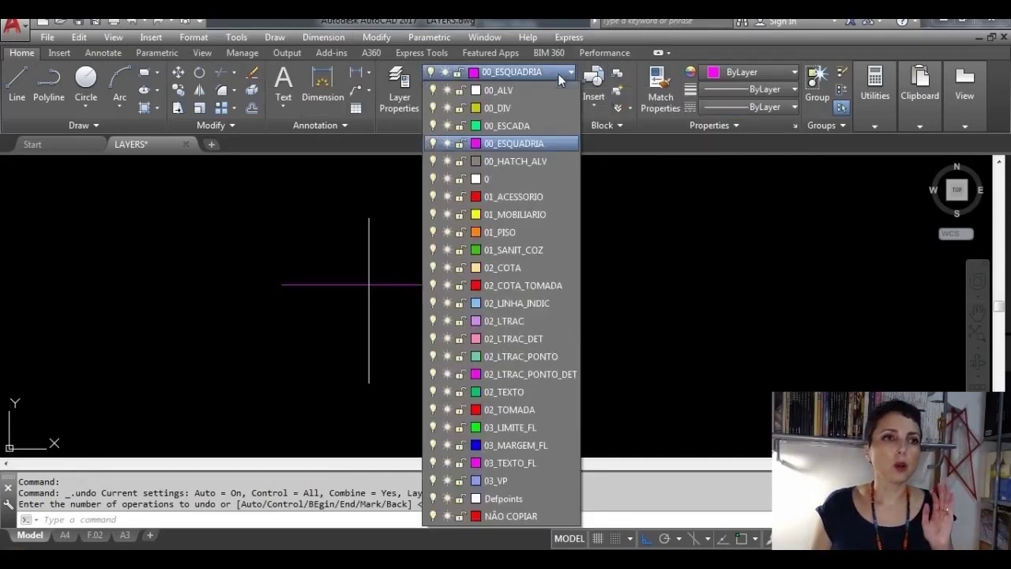
pyautogui.click(460, 143)
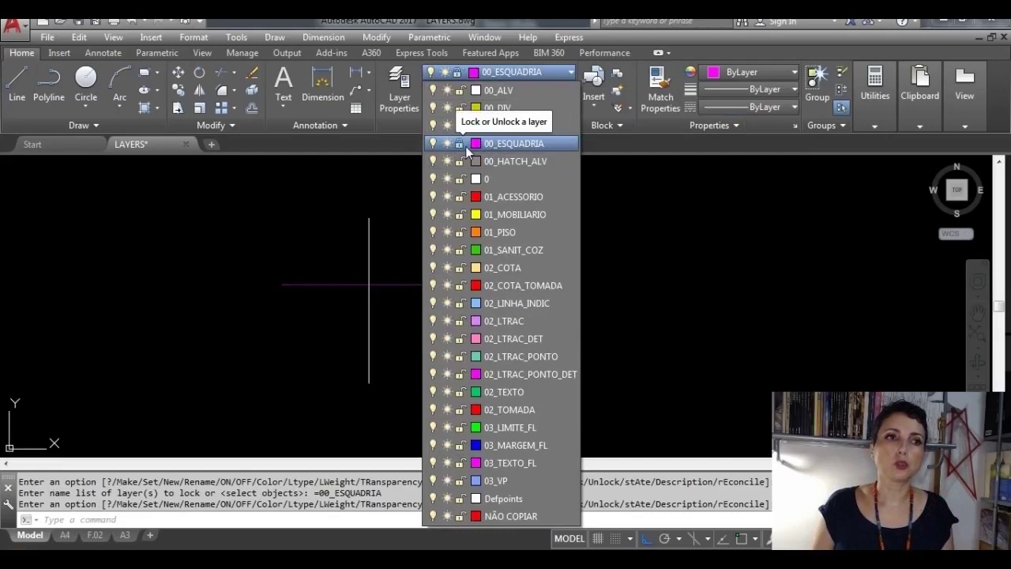
pyautogui.click(717, 198)
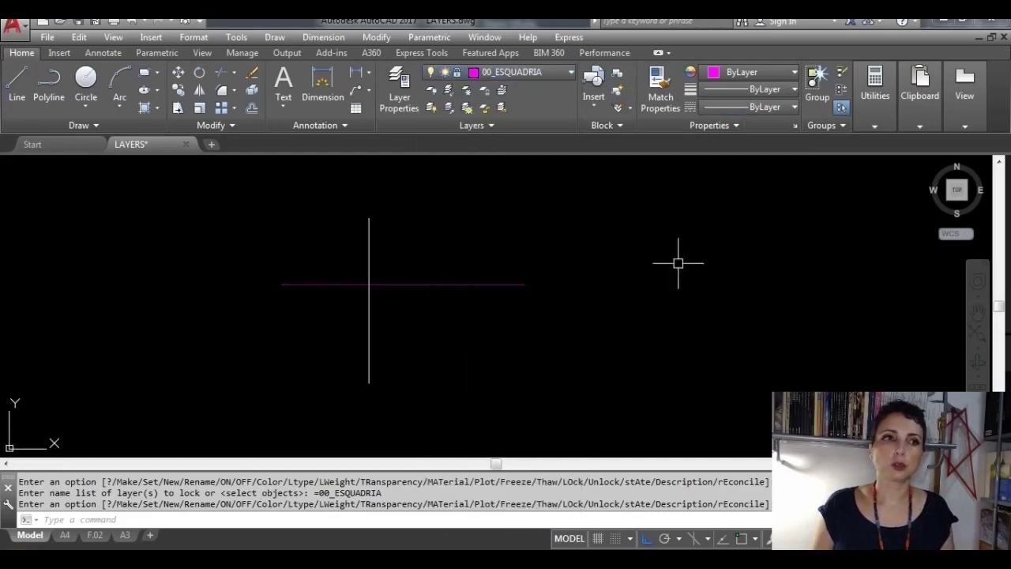
pyautogui.press('Return')
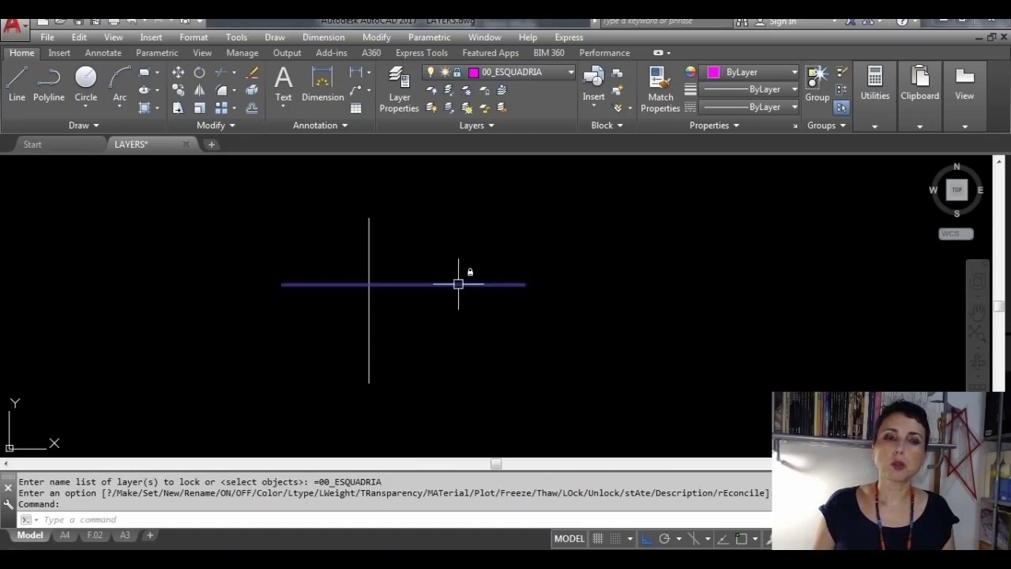
# Try to erase the horizontal line on the locked 00_ESQUADRIA layer by picking and window selection, and cancel the command
pyautogui.moveTo(458, 284)
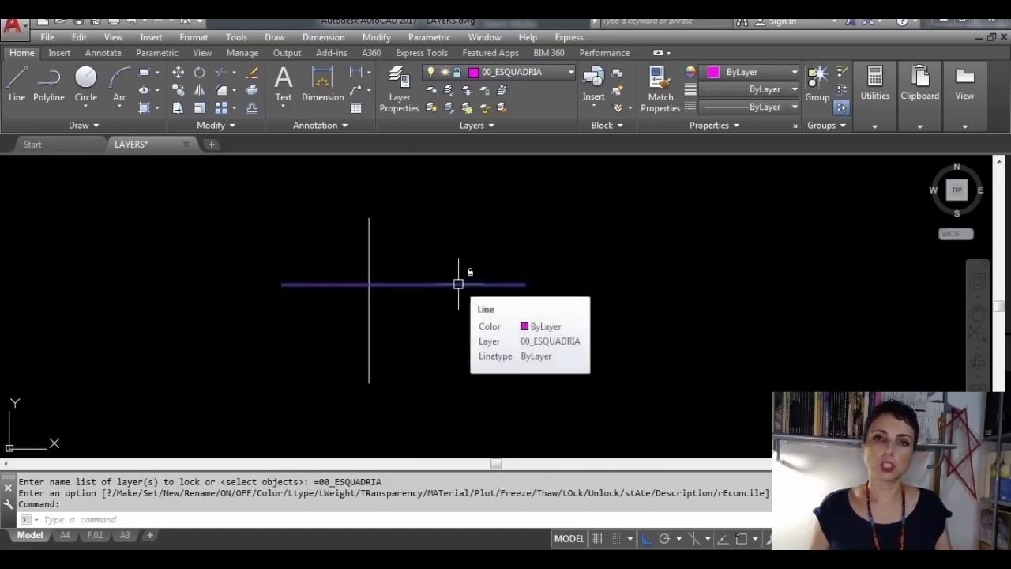
pyautogui.click(458, 284)
pyautogui.press('Delete')
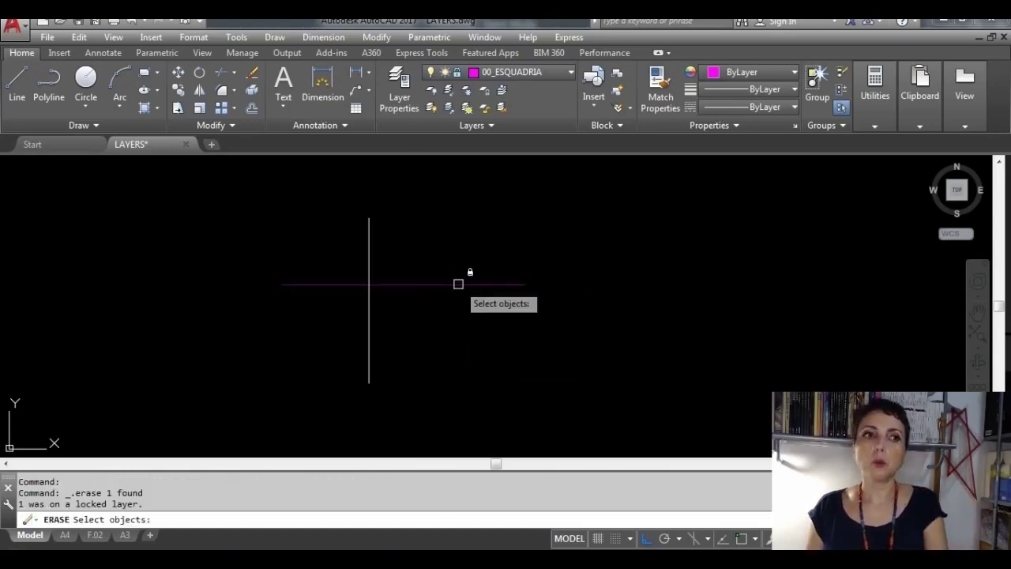
pyautogui.click(458, 283)
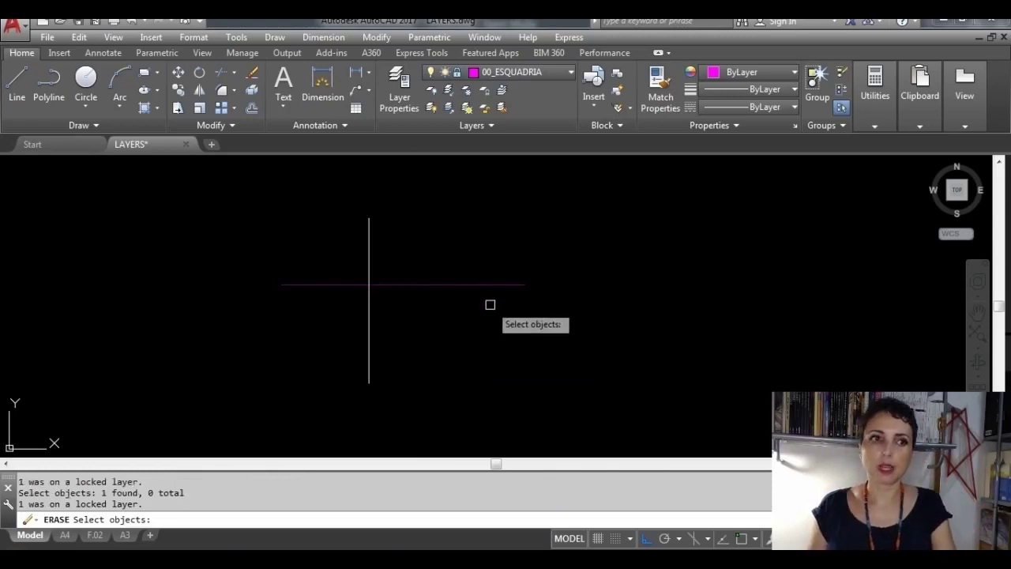
pyautogui.click(482, 295)
pyautogui.click(477, 288)
pyautogui.click(449, 273)
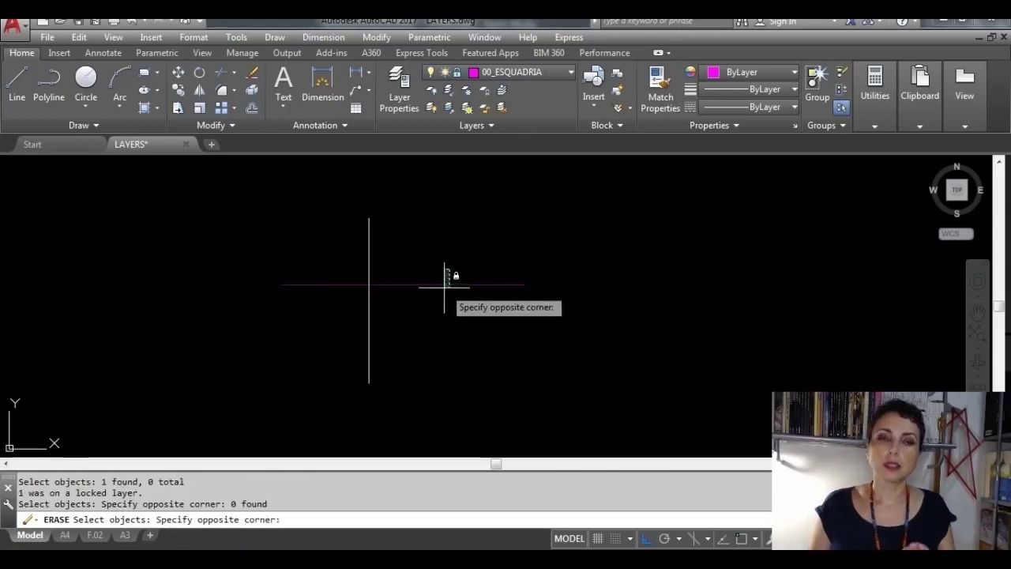
pyautogui.click(423, 327)
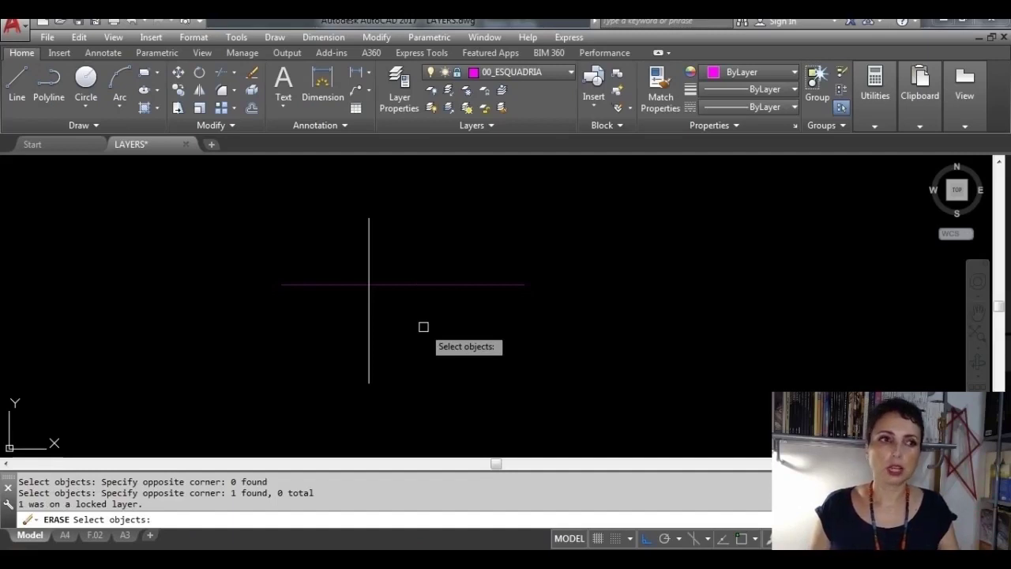
pyautogui.press('Escape')
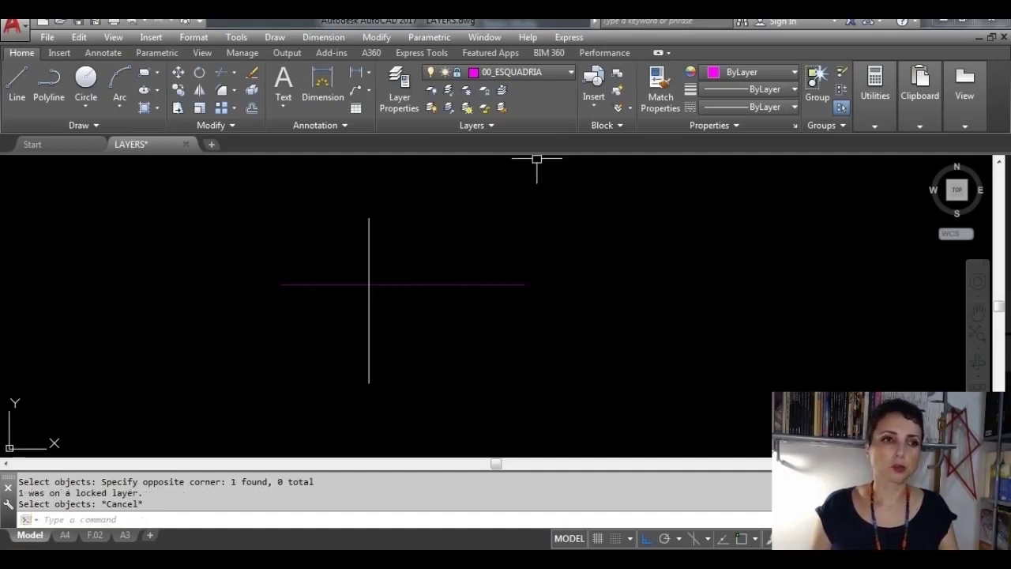
# Unlock the 00_ESQUADRIA layer
pyautogui.click(550, 72)
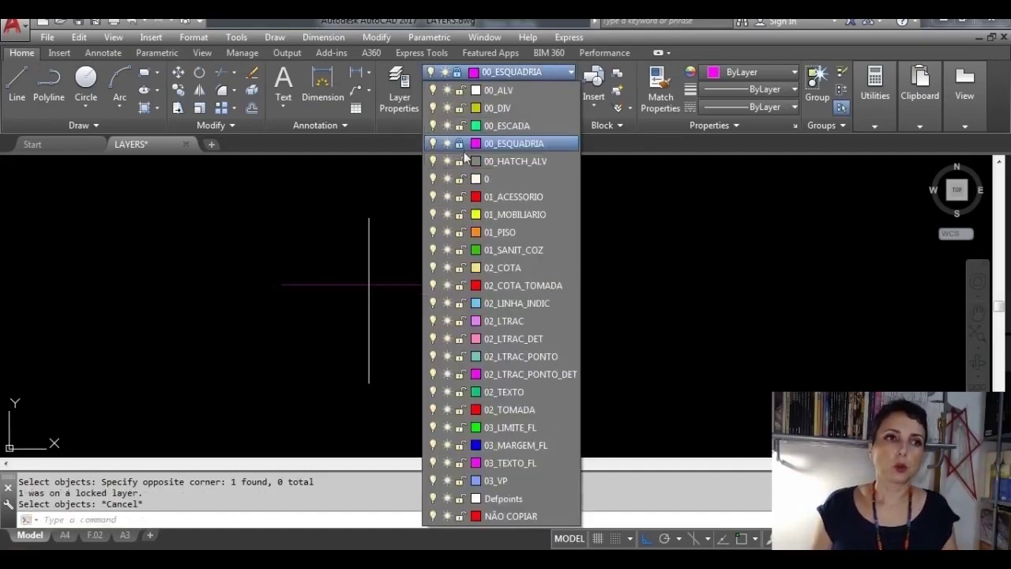
pyautogui.click(456, 146)
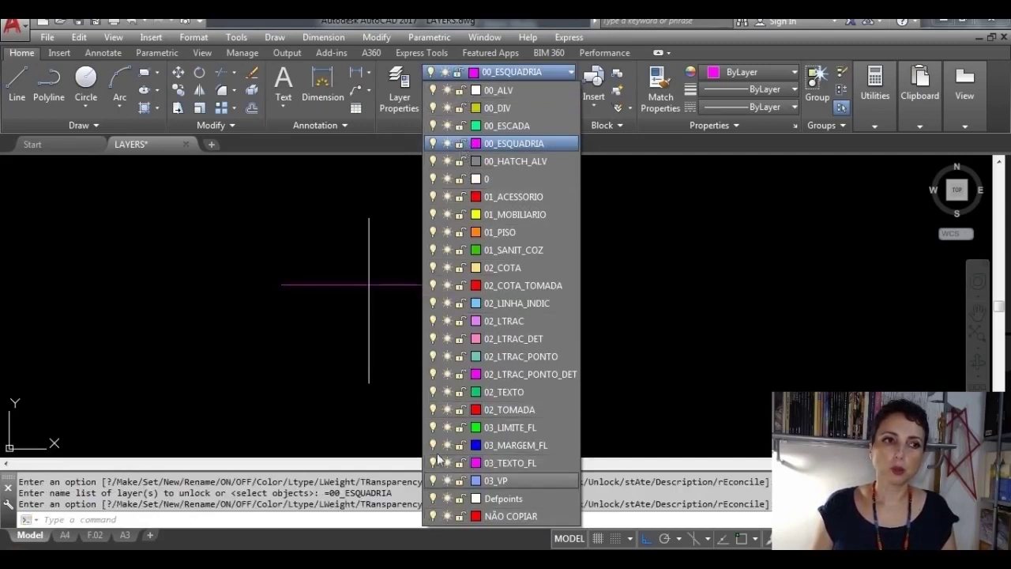
# Turn off the current layer, 00_ESQUADRIA, and confirm turning it off
pyautogui.click(431, 143)
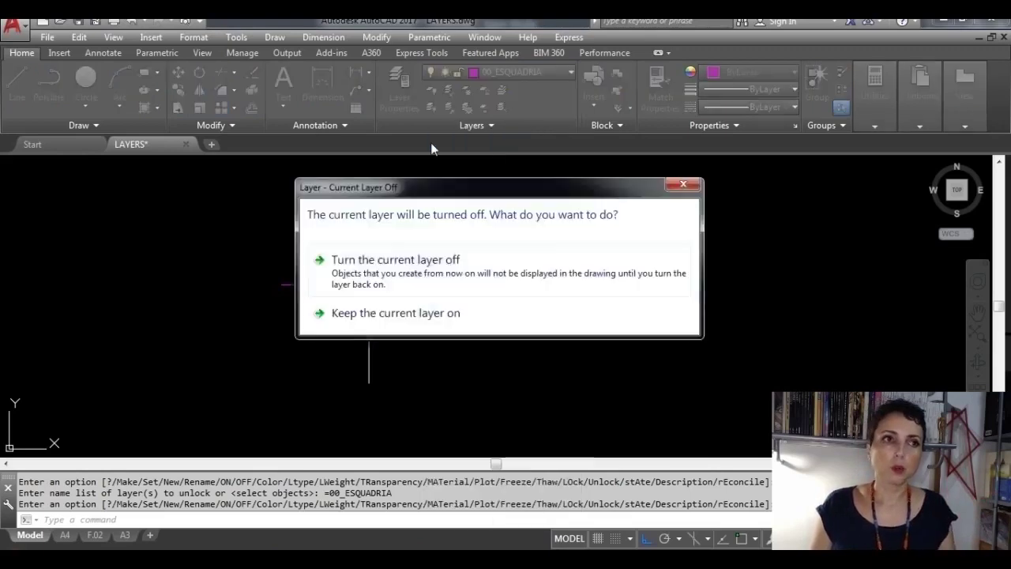
pyautogui.click(464, 253)
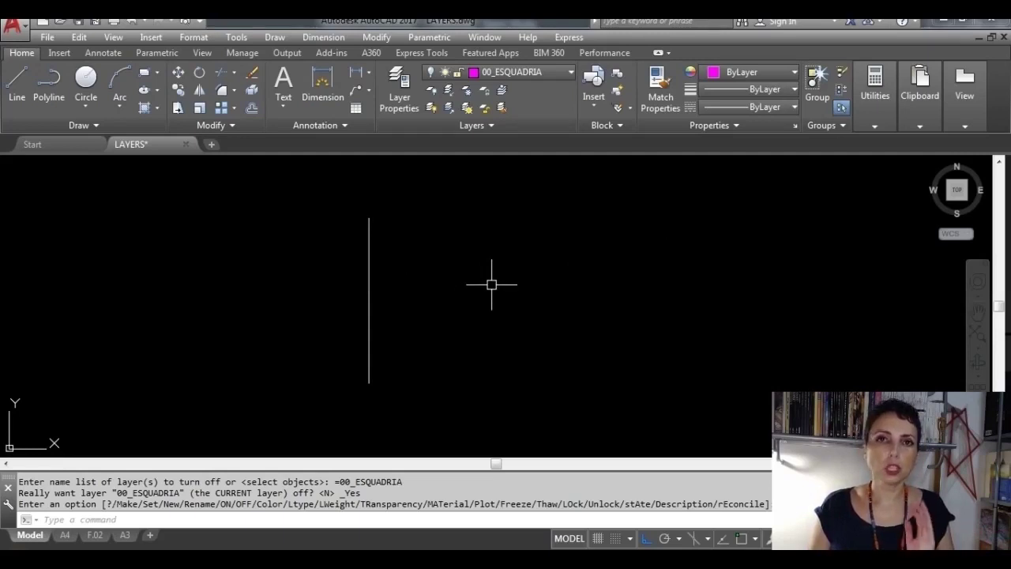
# Draw a continuous chain of alternating vertical and horizontal lines beside the existing vertical line, on the turned-off 00_ESQUADRIA layer
pyautogui.click(18, 86)
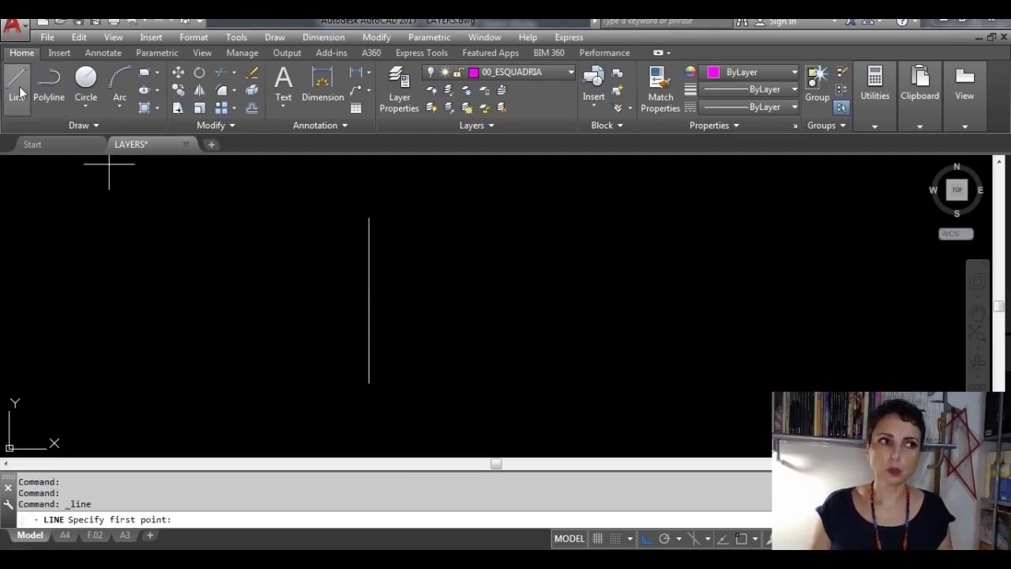
pyautogui.click(612, 220)
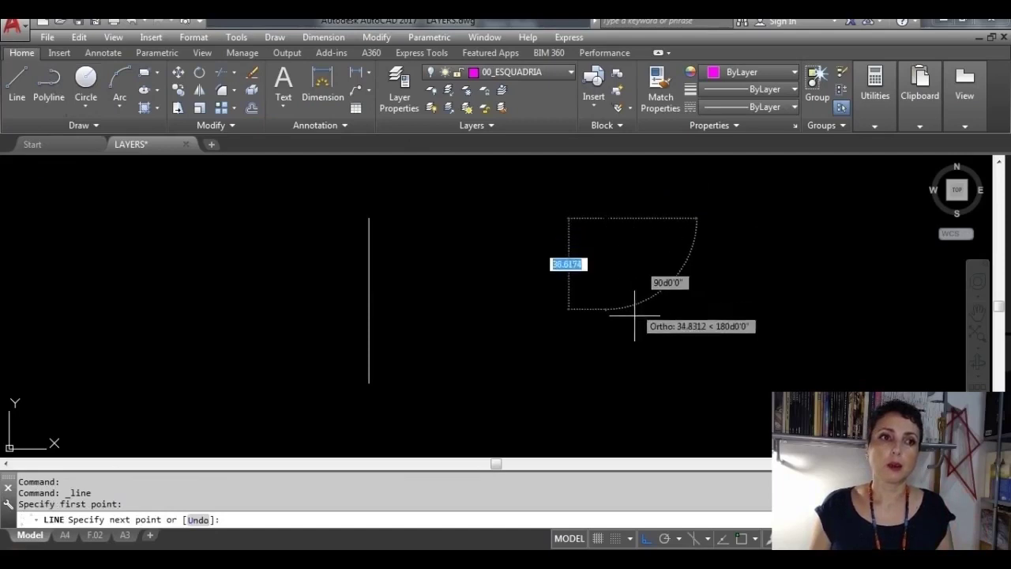
pyautogui.click(625, 393)
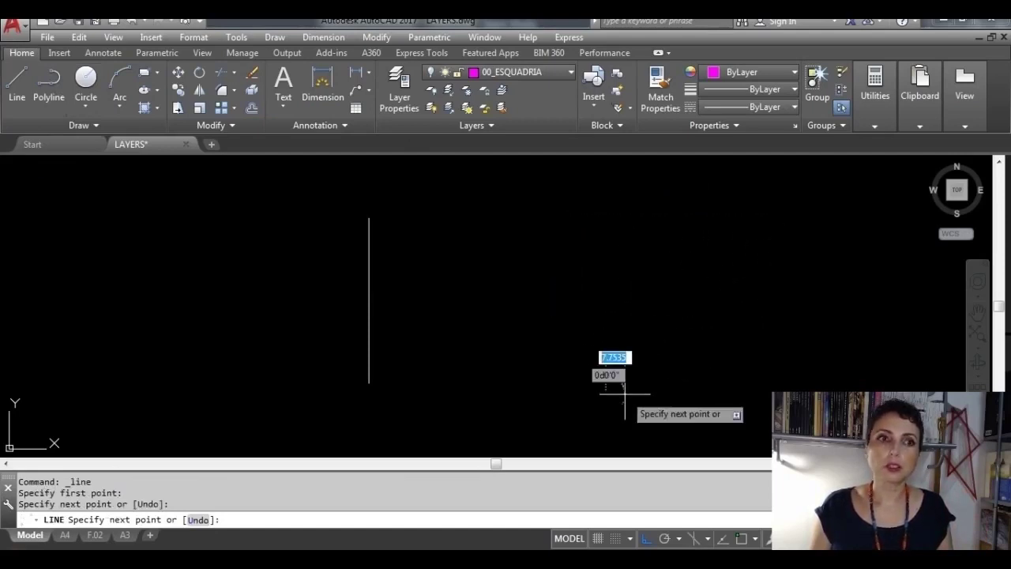
pyautogui.click(763, 357)
pyautogui.click(747, 235)
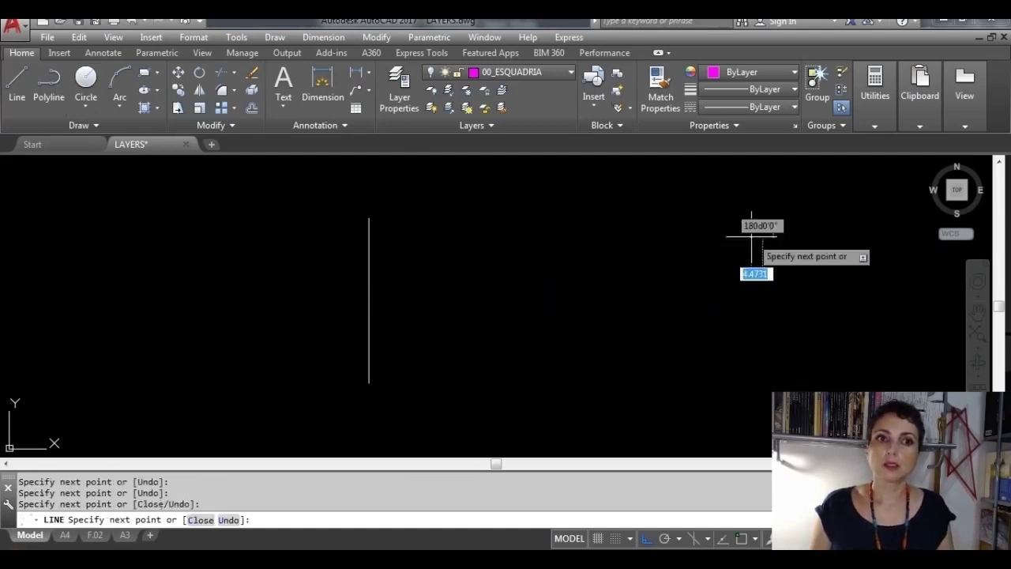
pyautogui.click(490, 296)
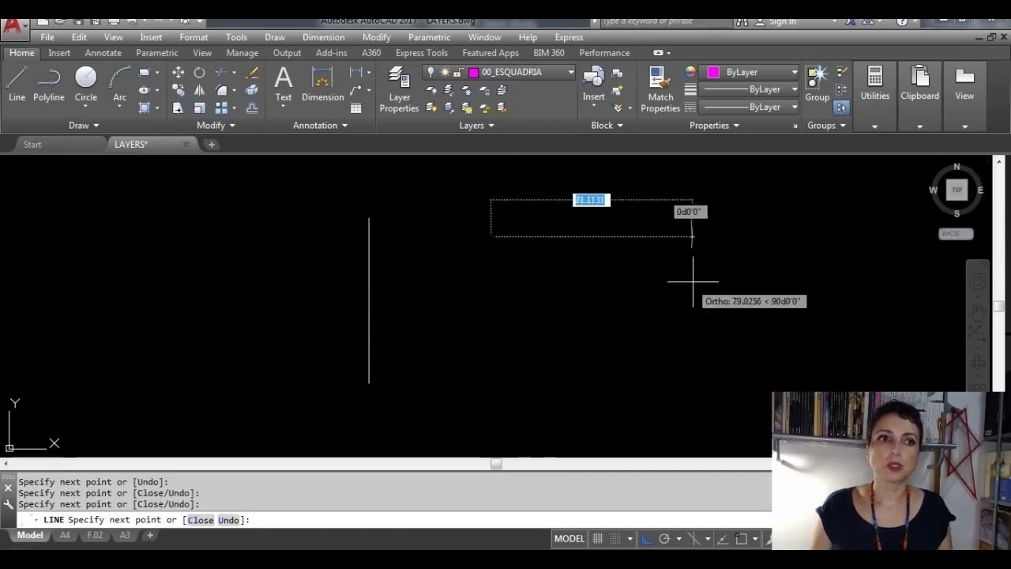
pyautogui.click(644, 386)
pyautogui.click(532, 397)
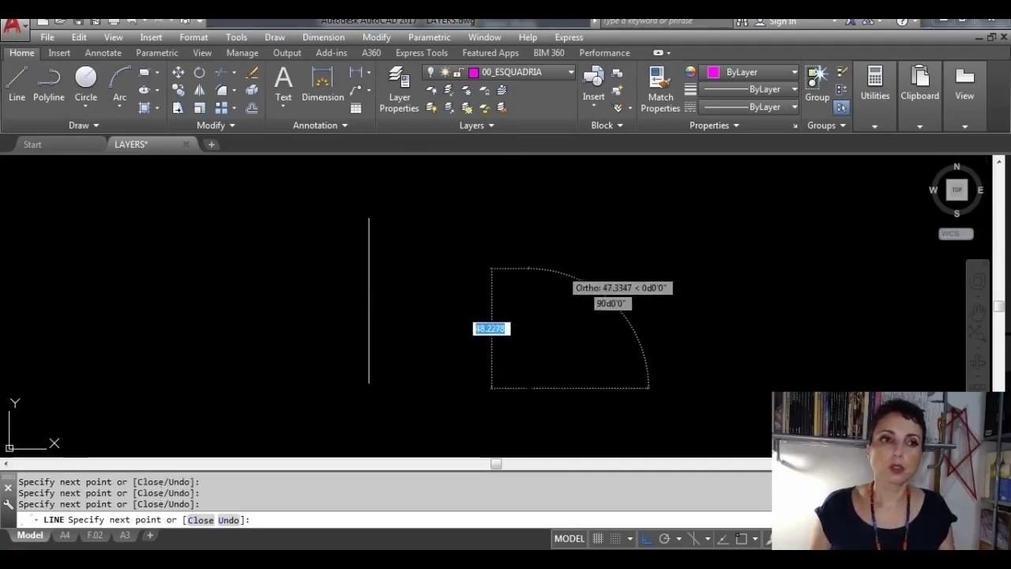
pyautogui.click(558, 269)
pyautogui.click(774, 268)
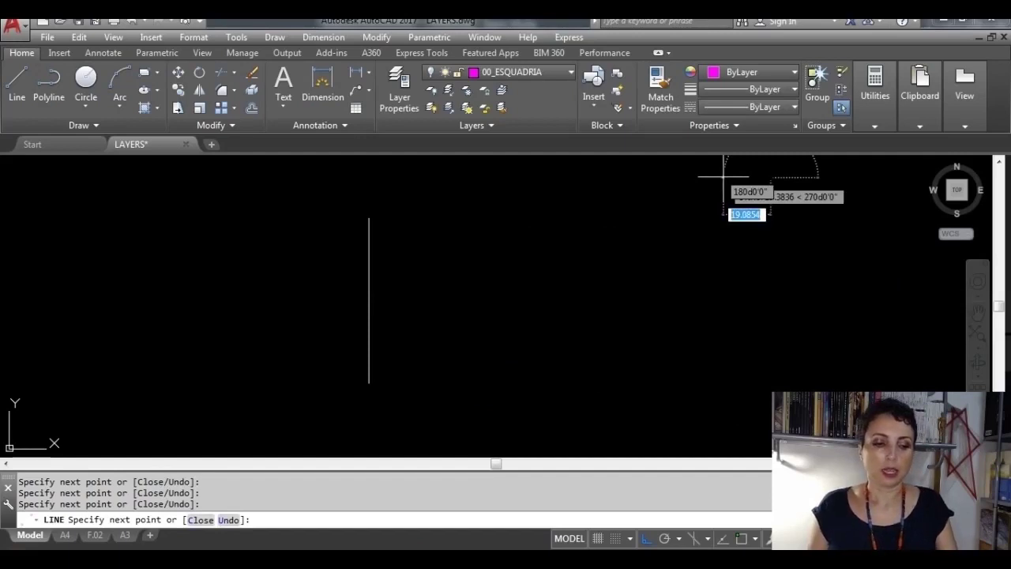
pyautogui.press('Escape')
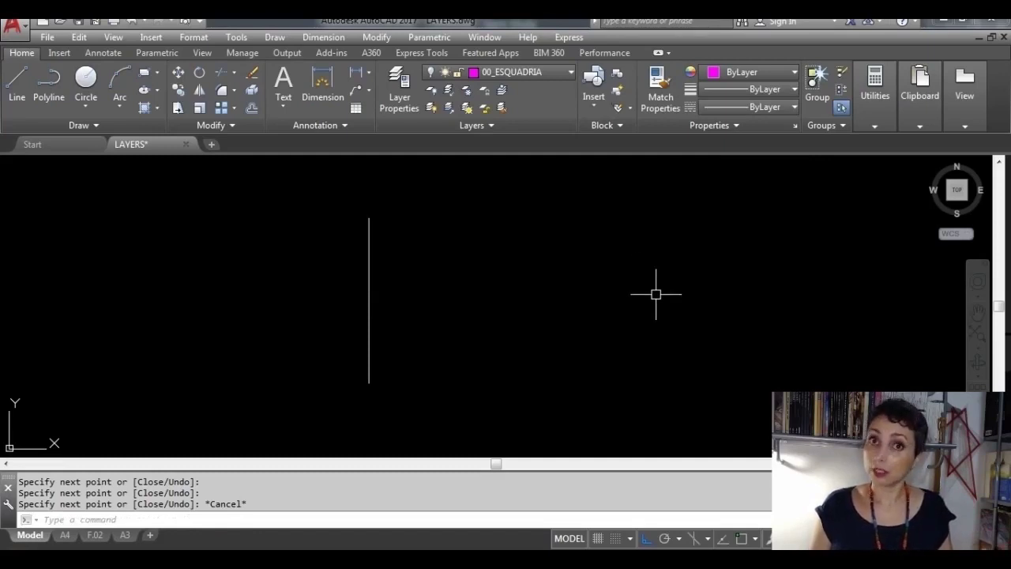
# Turn the 00_ESQUADRIA layer back on, then select the horizontal line crossing the white vertical line and clear the selection
pyautogui.click(569, 73)
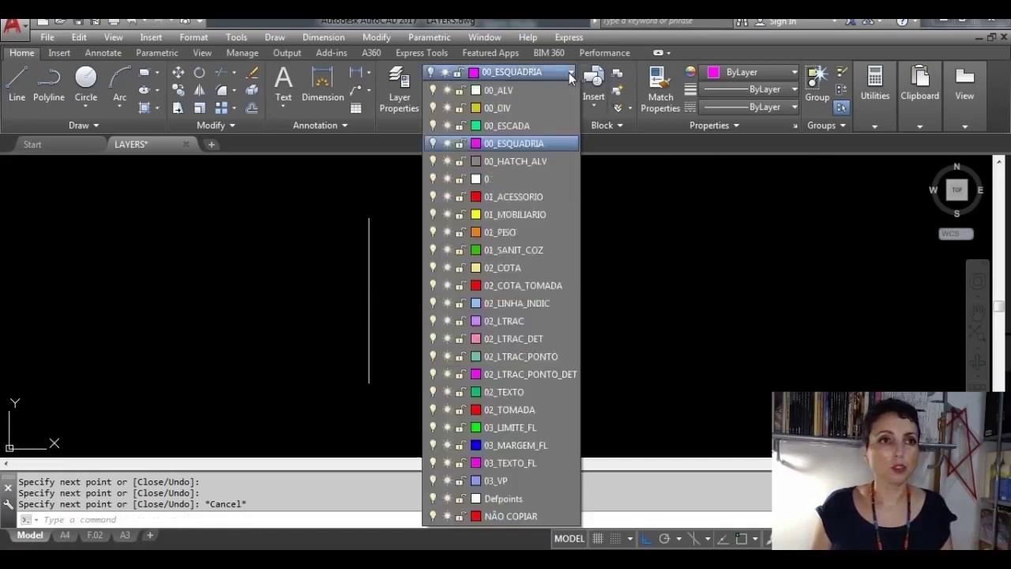
pyautogui.click(432, 143)
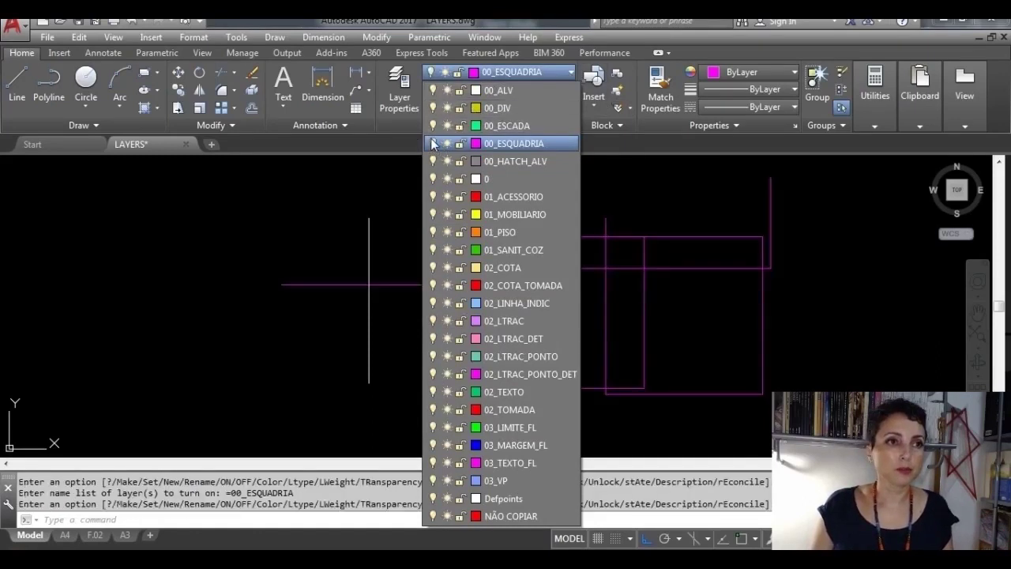
pyautogui.click(415, 284)
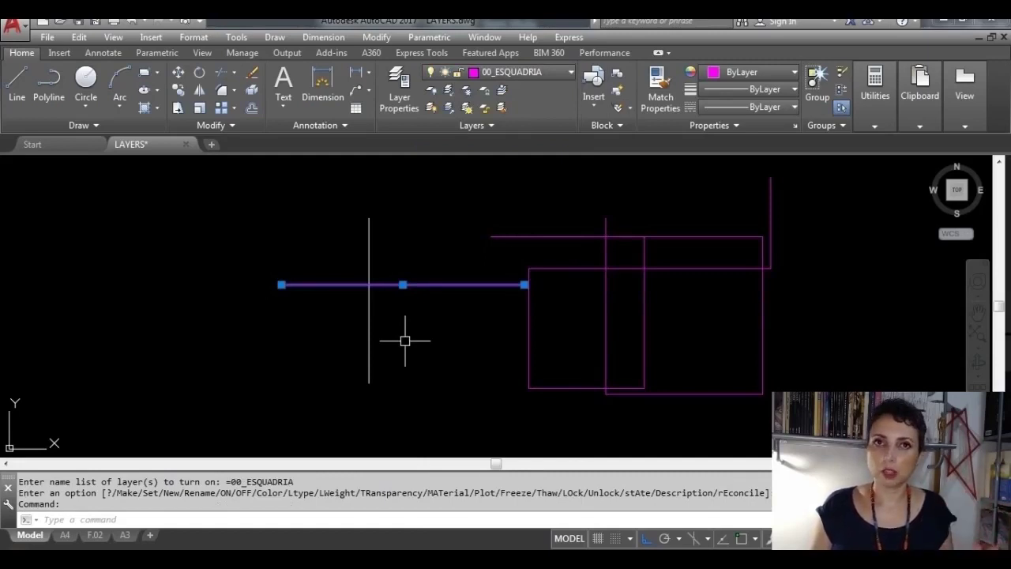
pyautogui.press('Escape')
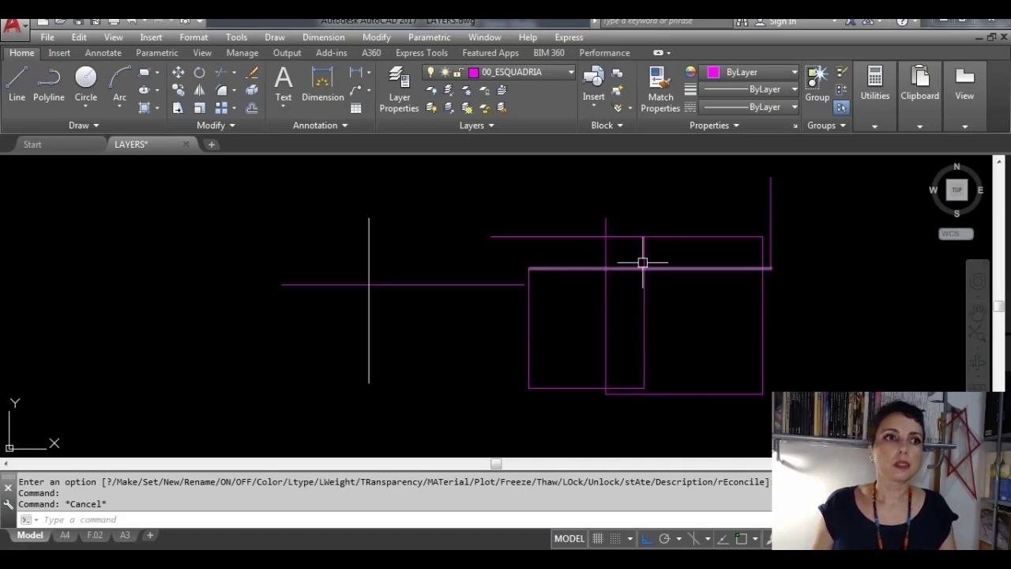
# Review the drawing's layers in the layer list and the Layer Properties Manager, then close the manager
pyautogui.click(566, 74)
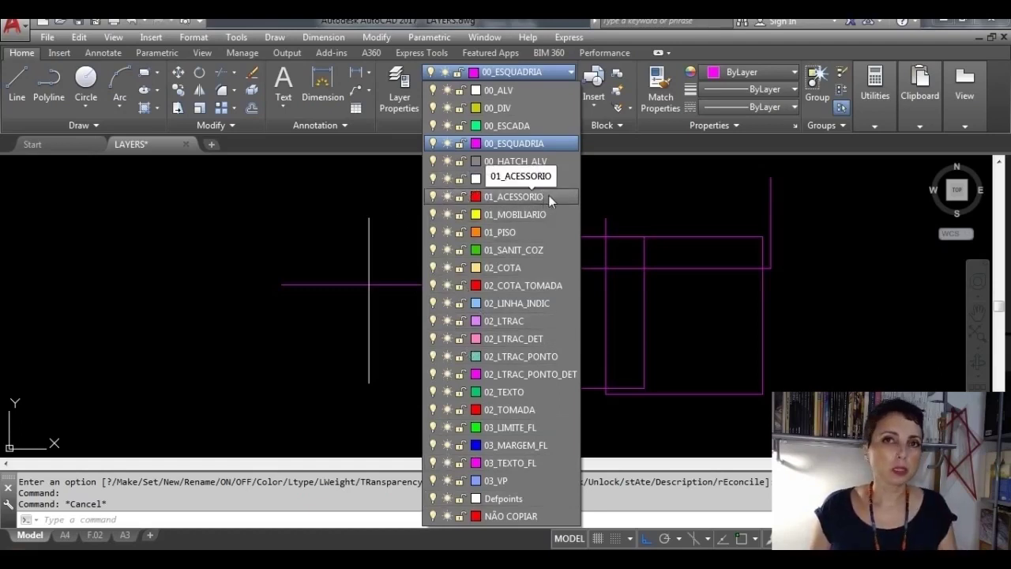
pyautogui.click(374, 201)
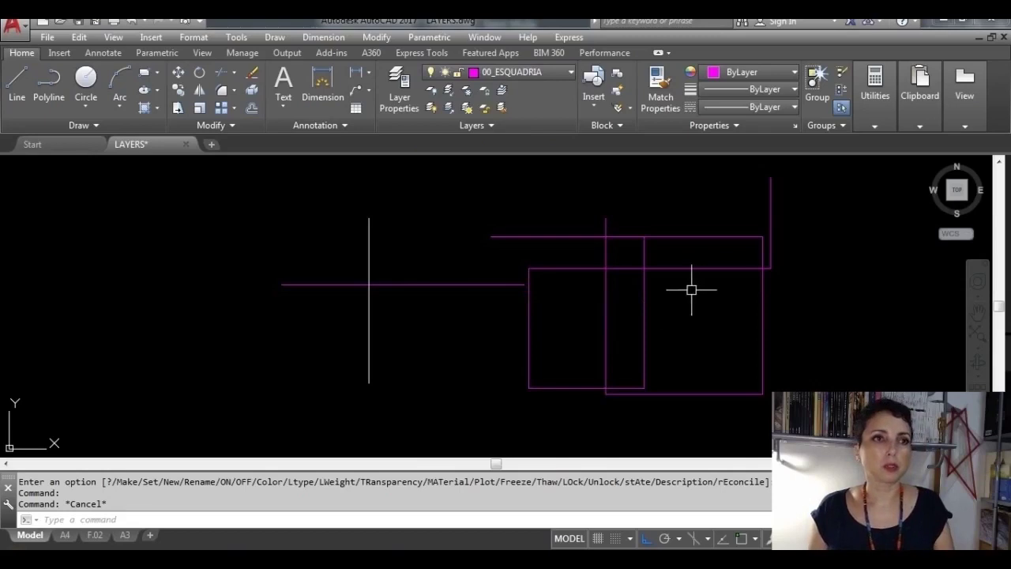
pyautogui.click(401, 90)
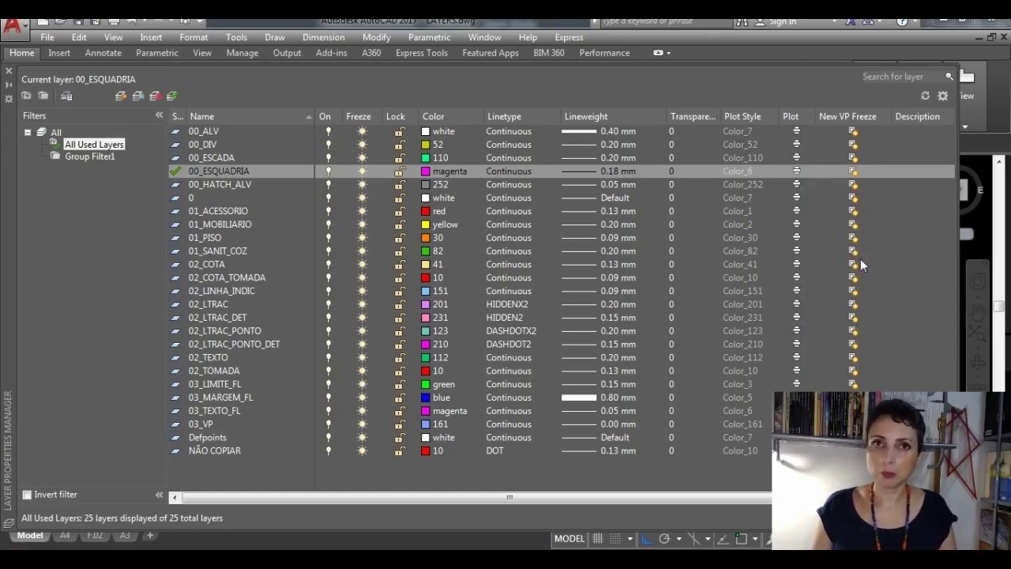
pyautogui.click(9, 70)
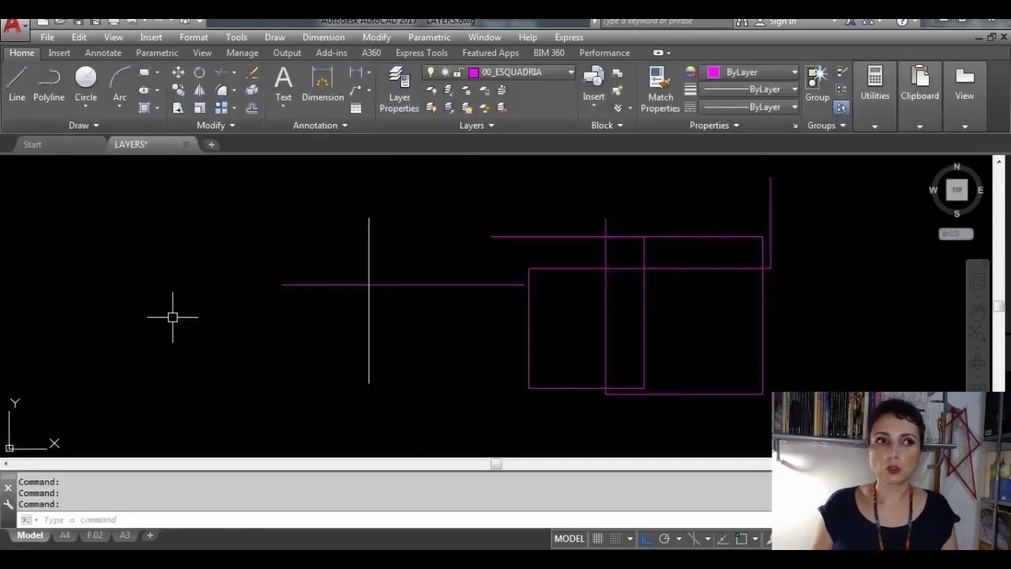